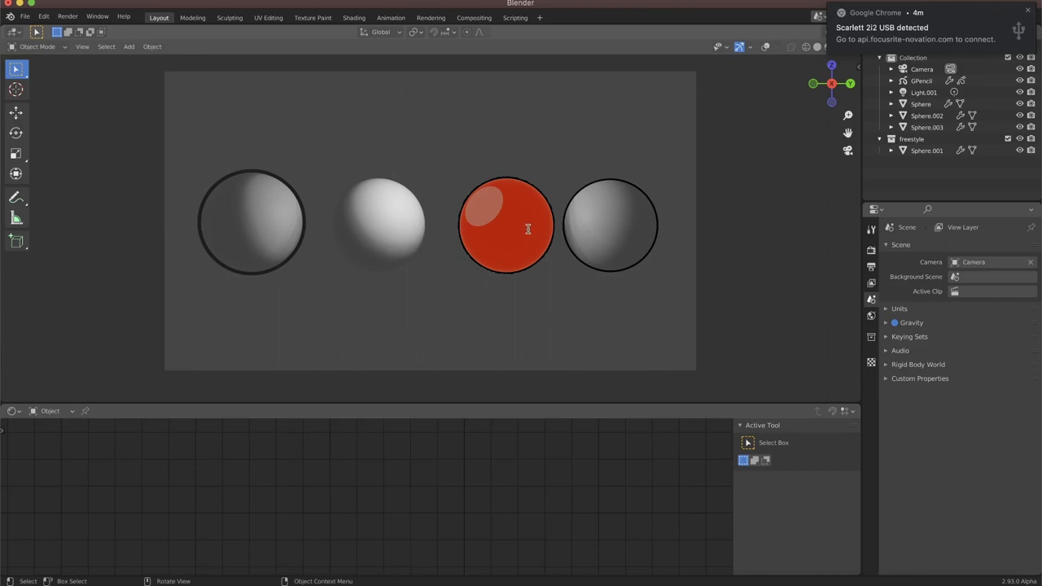
key(ctrl+z)
key(ctrl+shift+z)
key(ctrl+z)
key(F11)
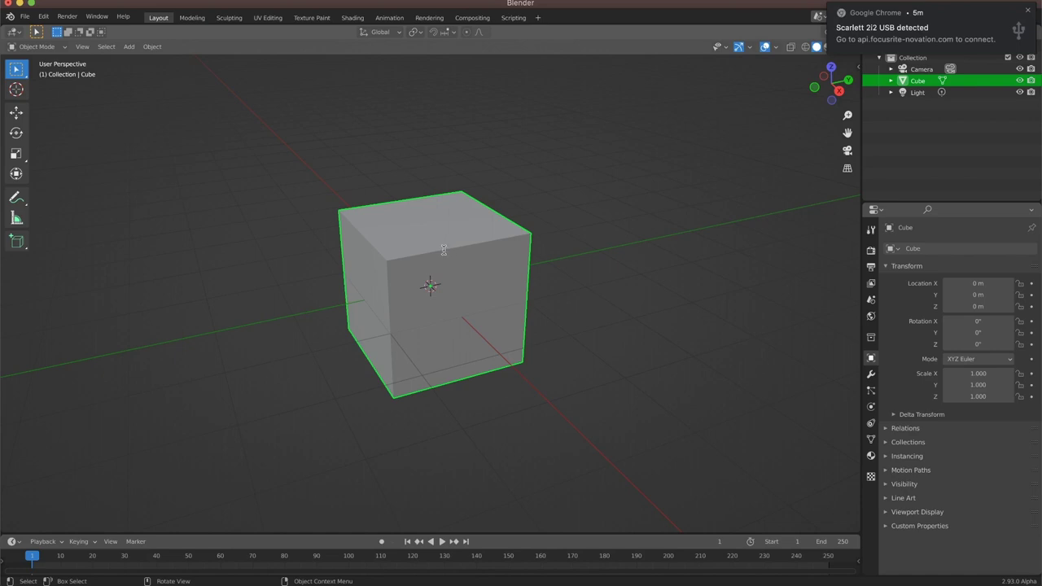
Step: Replace the default cube with a smooth sphere carrying a Subdivision modifier, and show it in Material Preview shading
key(F3)
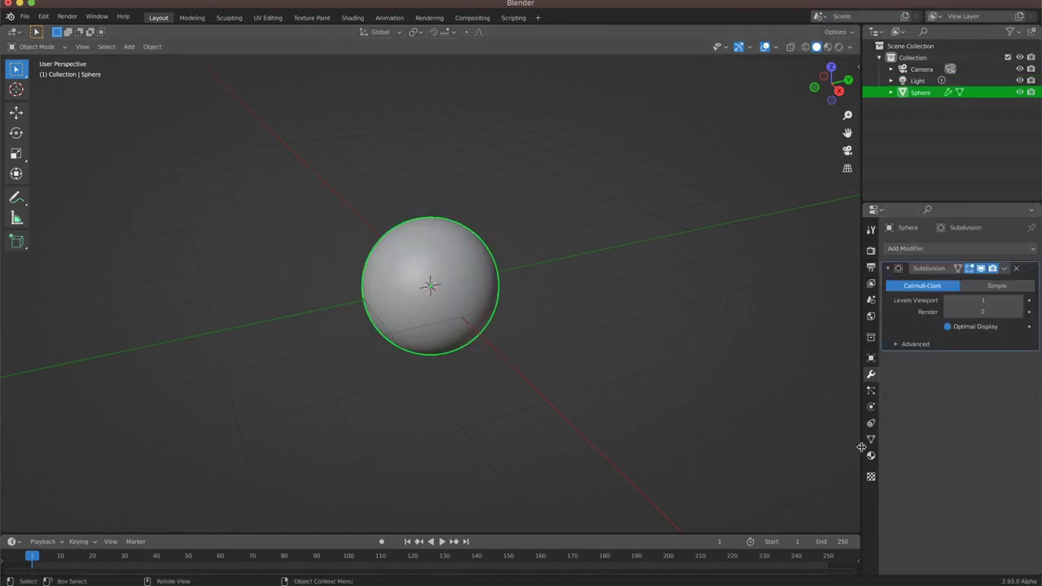
click(828, 47)
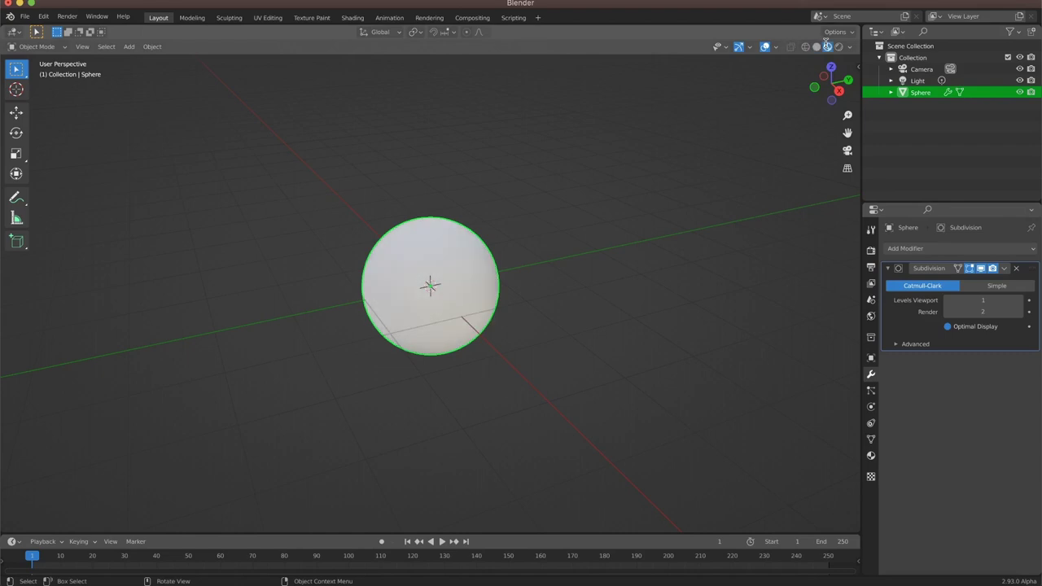
Step: Give the sphere a default white material and a second material slot with a new material whose Base Color is black
click(870, 455)
click(925, 295)
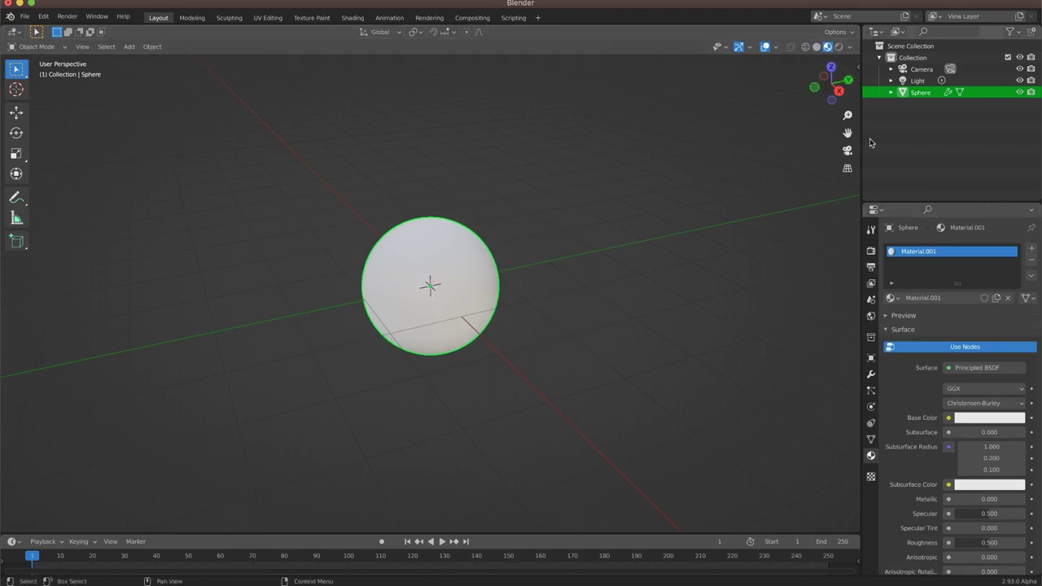
click(1032, 250)
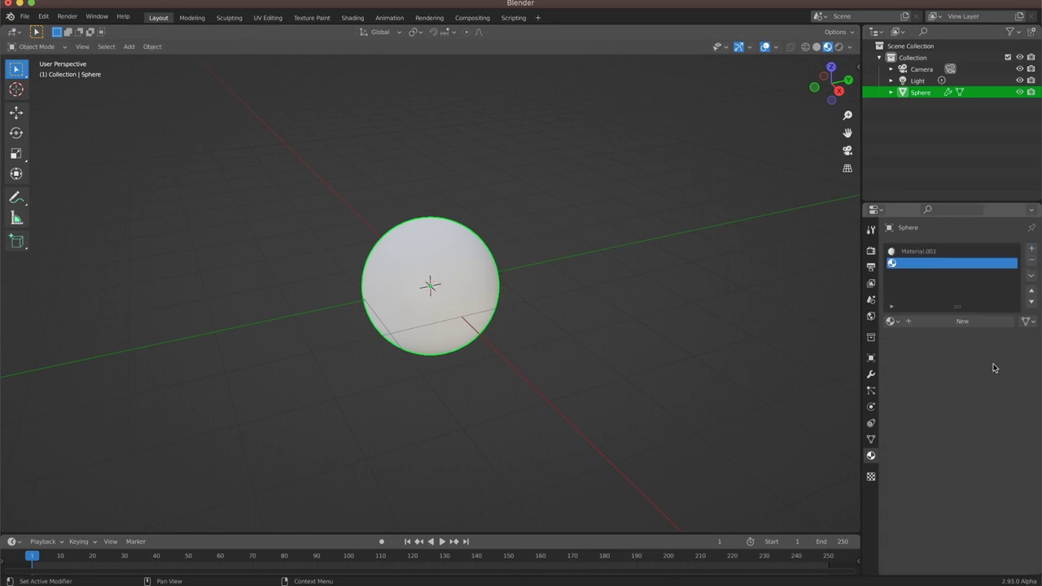
click(946, 317)
click(995, 443)
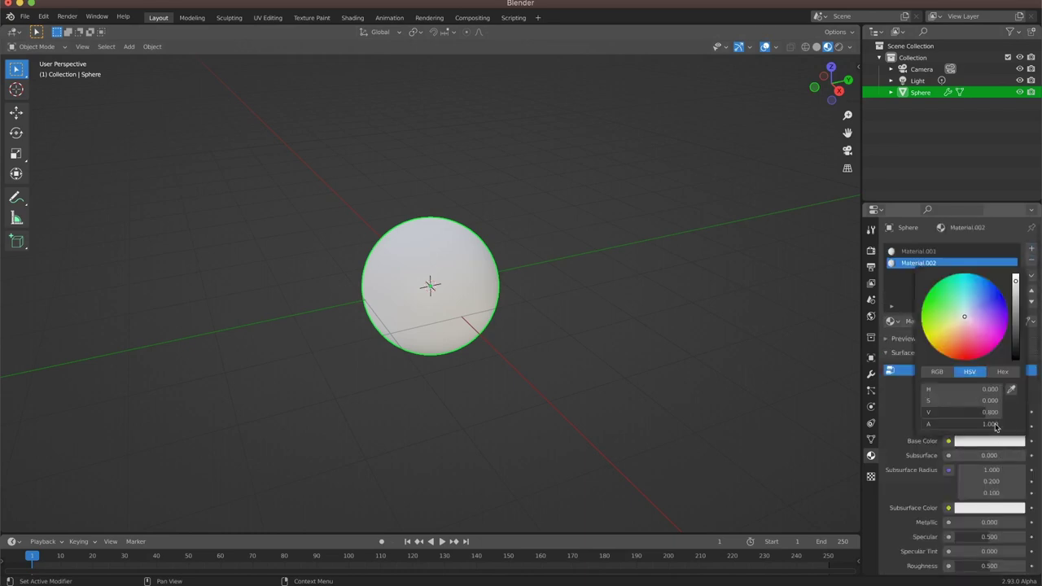
click(910, 251)
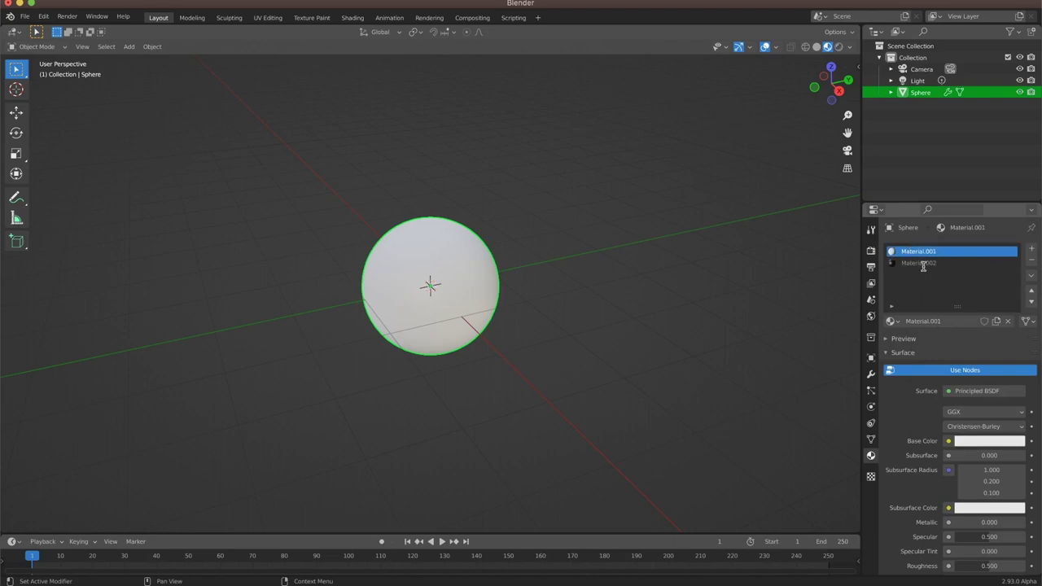
click(924, 268)
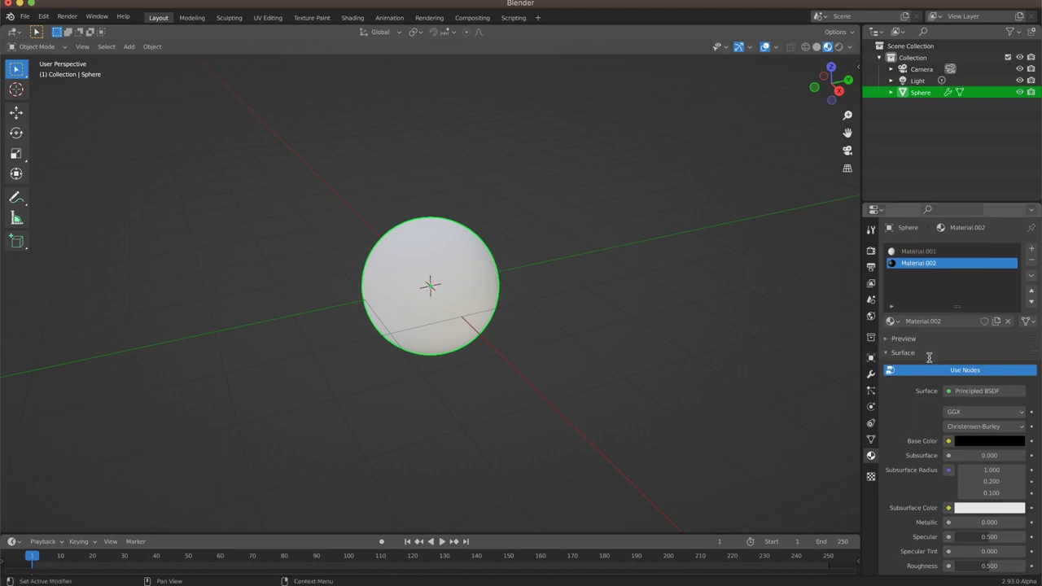
Step: Add a Solidify modifier to the sphere with a thickness of -0.1 m
click(872, 374)
click(942, 249)
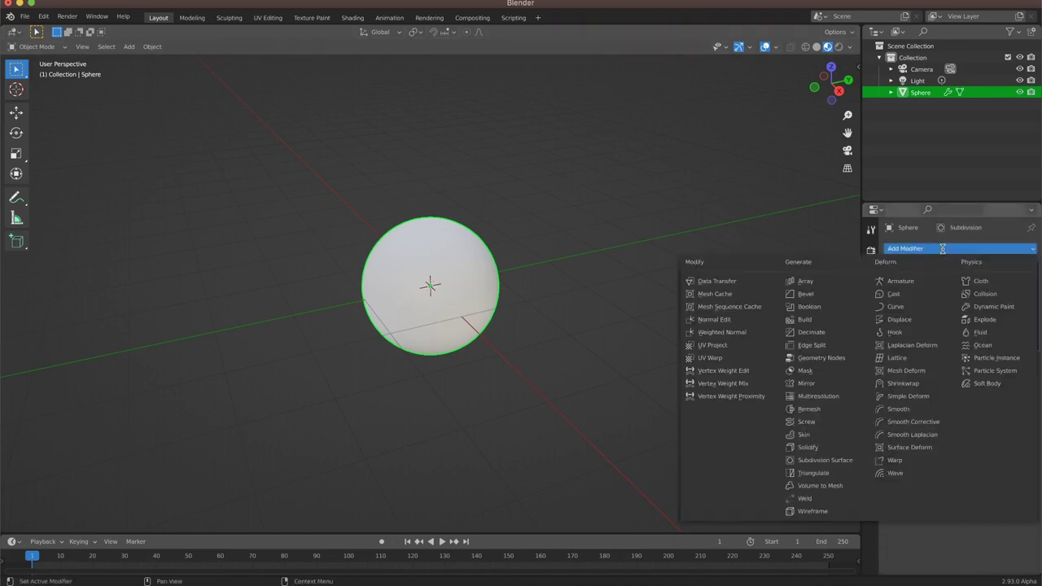
click(807, 447)
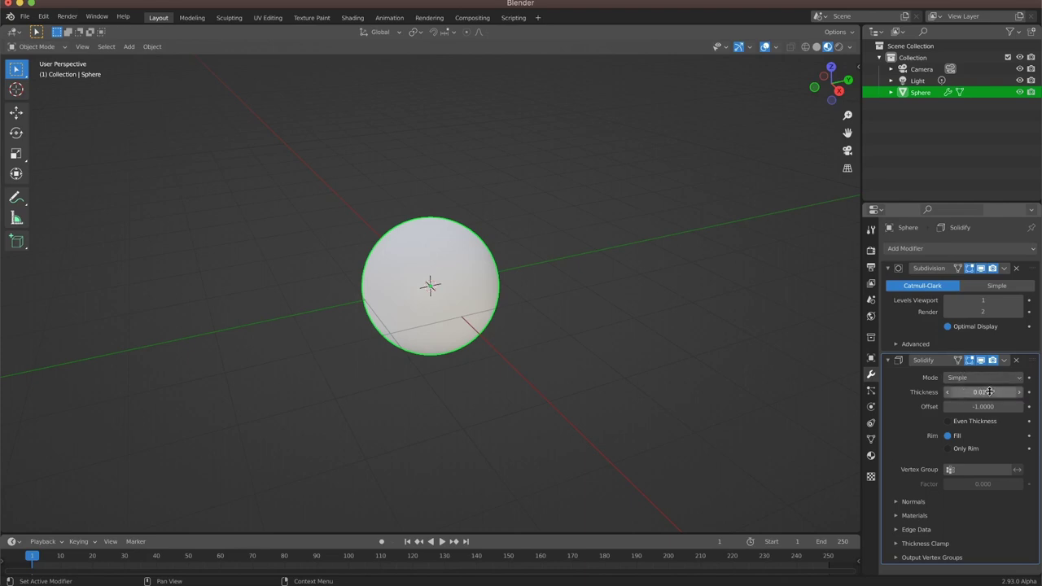
mouse_move(989, 392)
mouse_down()
mouse_move(712, 392)
mouse_move(977, 392)
mouse_up()
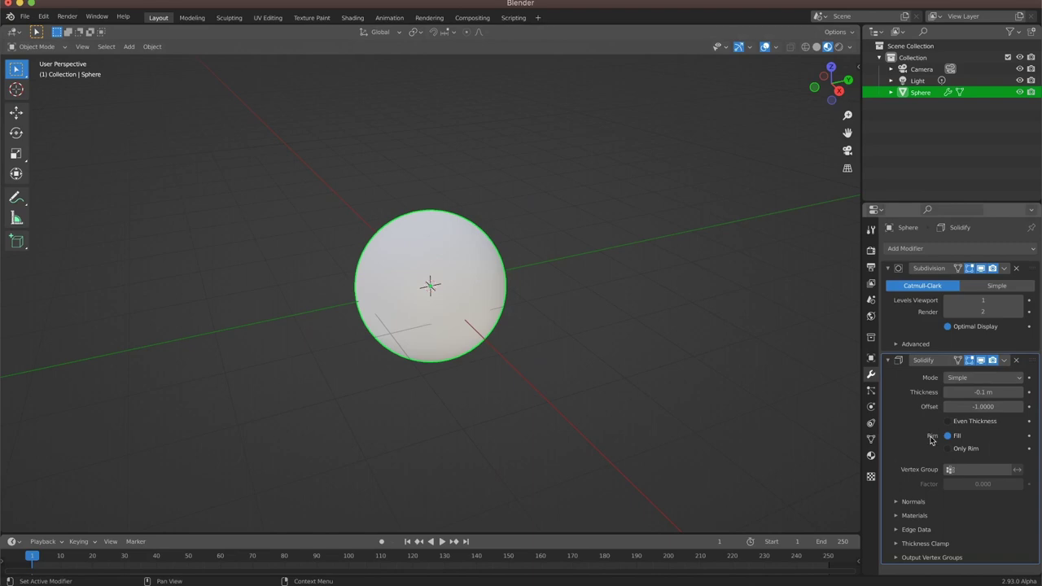
Step: Flip the normals in the sphere's Solidify modifier
click(899, 505)
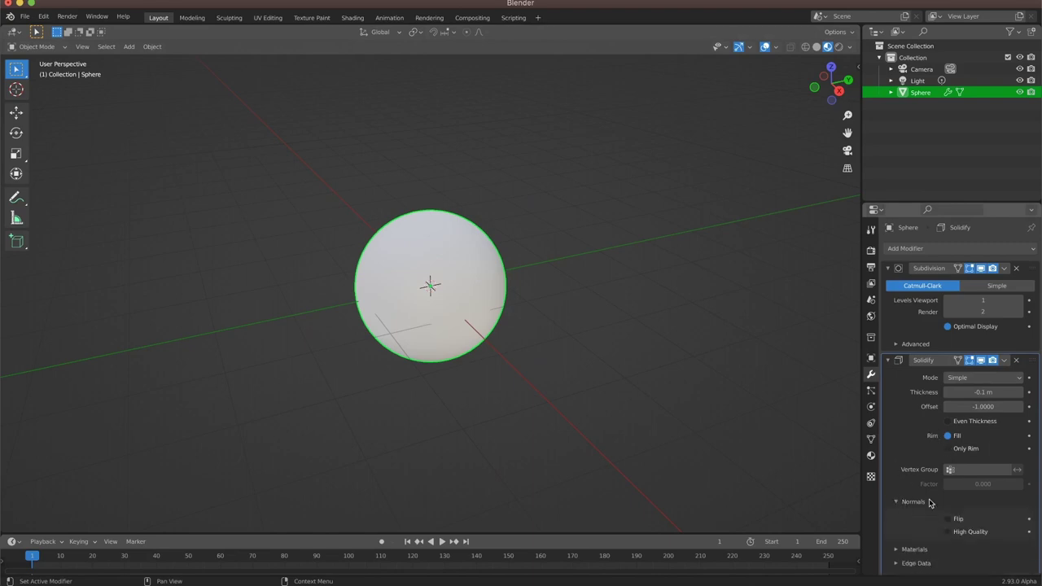
scroll(943, 498, down, 1)
click(947, 496)
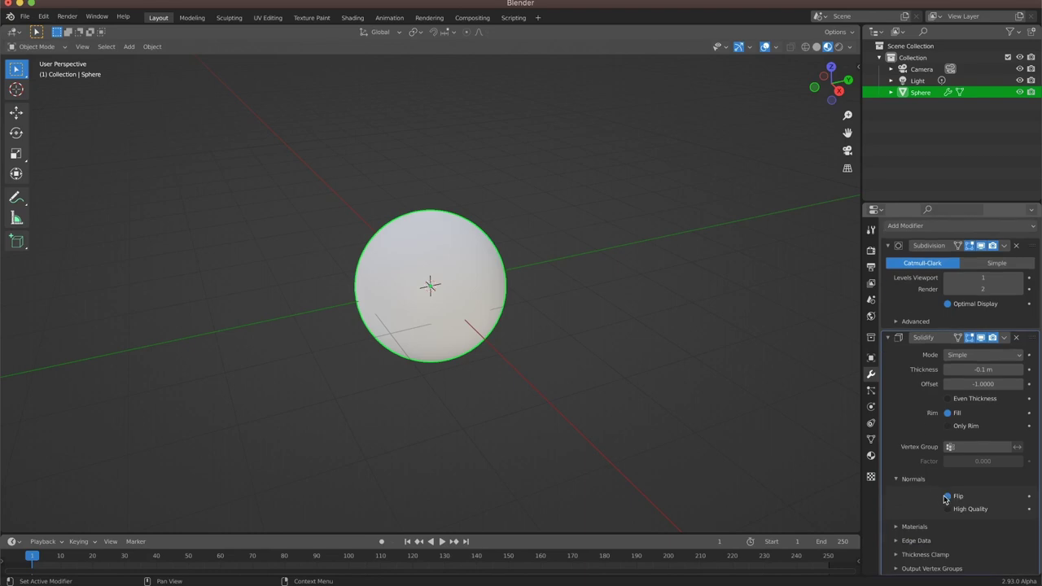
Step: Enable Backface Culling on the sphere's black material
click(871, 458)
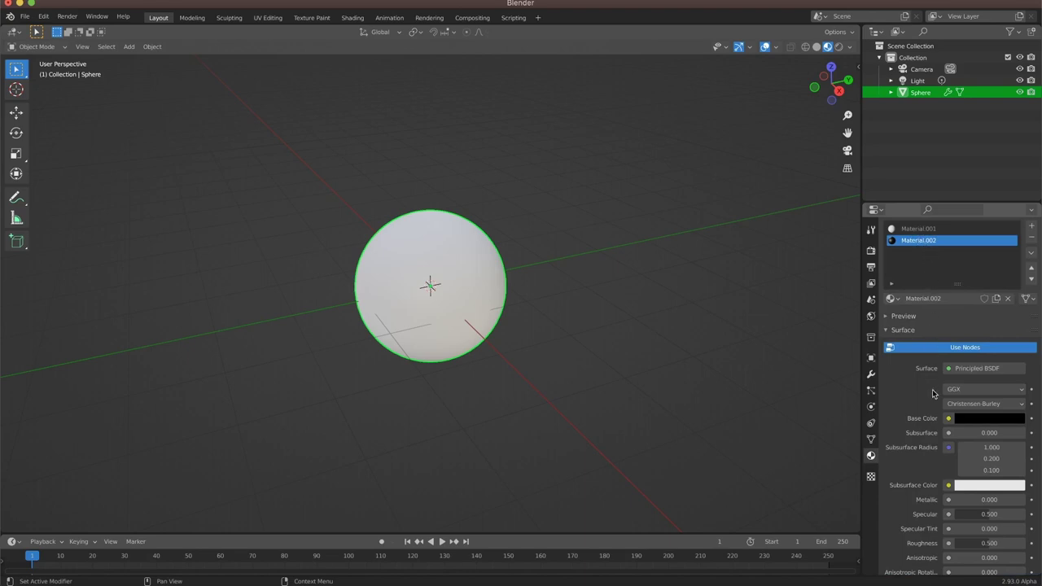
scroll(935, 390, down, 3)
scroll(935, 389, down, 10)
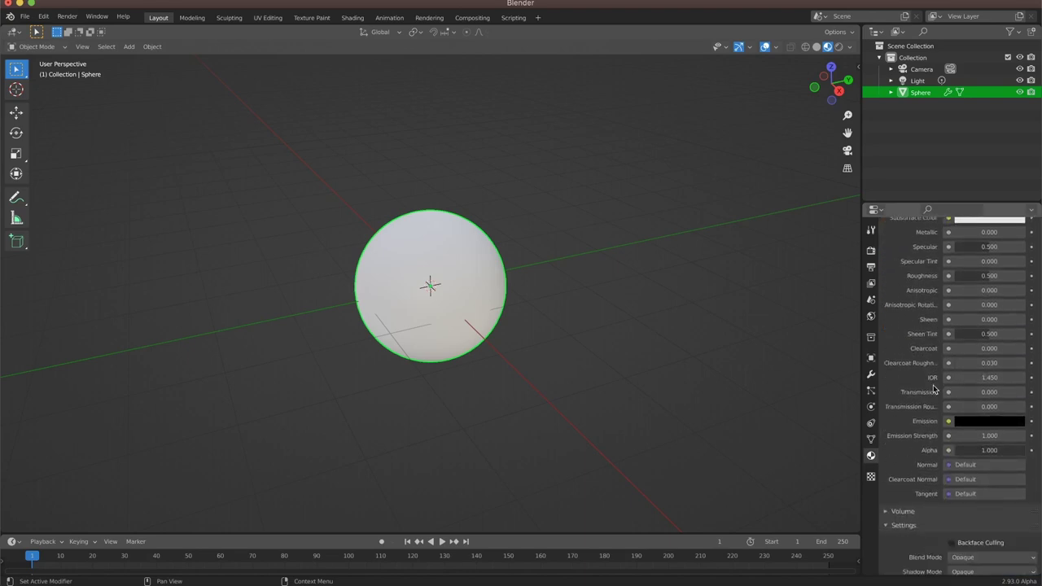
scroll(934, 389, down, 2)
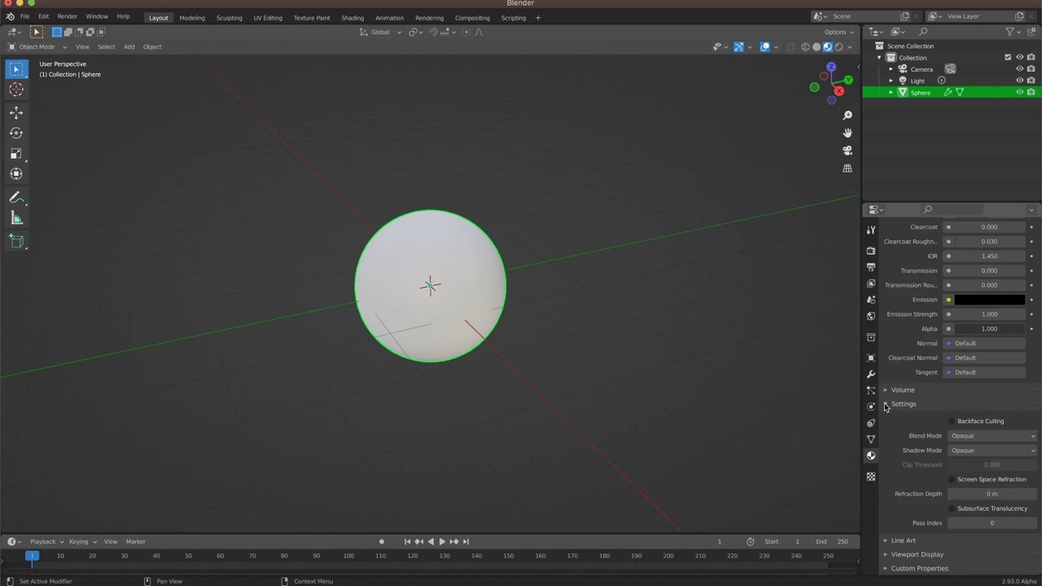
click(954, 427)
Step: Set the Material Offset of the Solidify modifier to 1 so the shell uses the black material
click(872, 375)
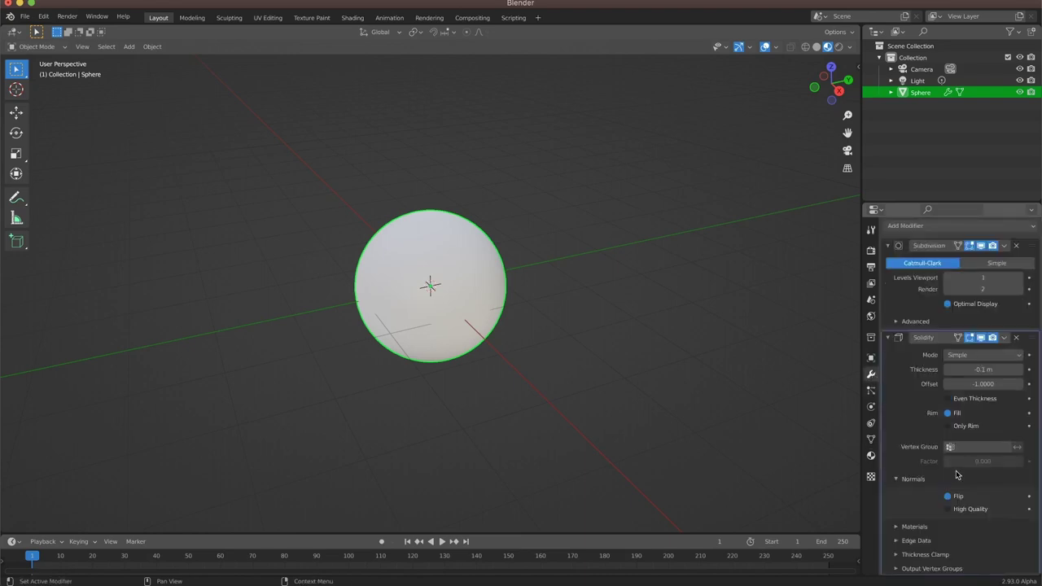
click(899, 528)
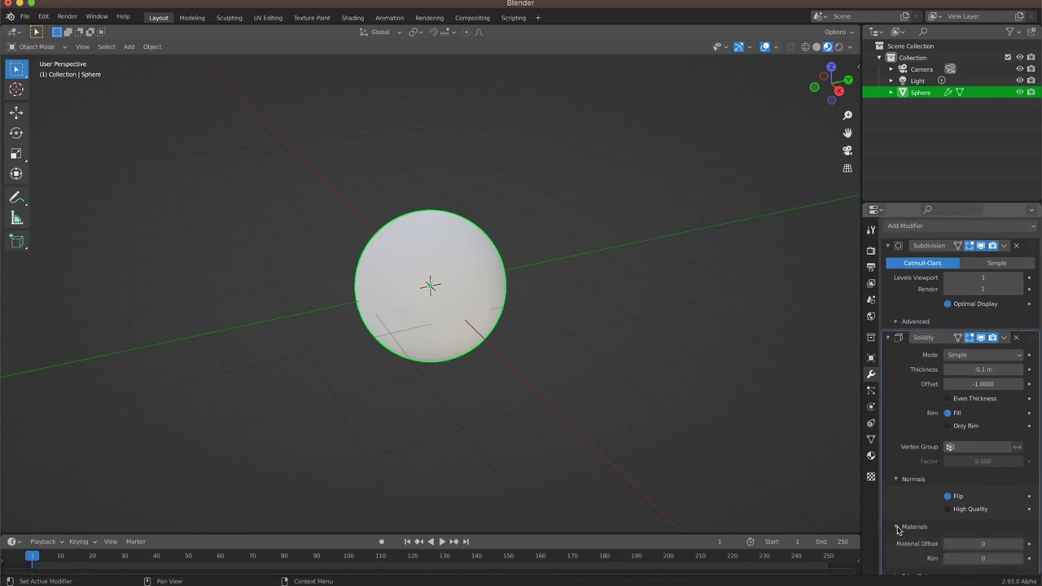
scroll(949, 528, down, 2)
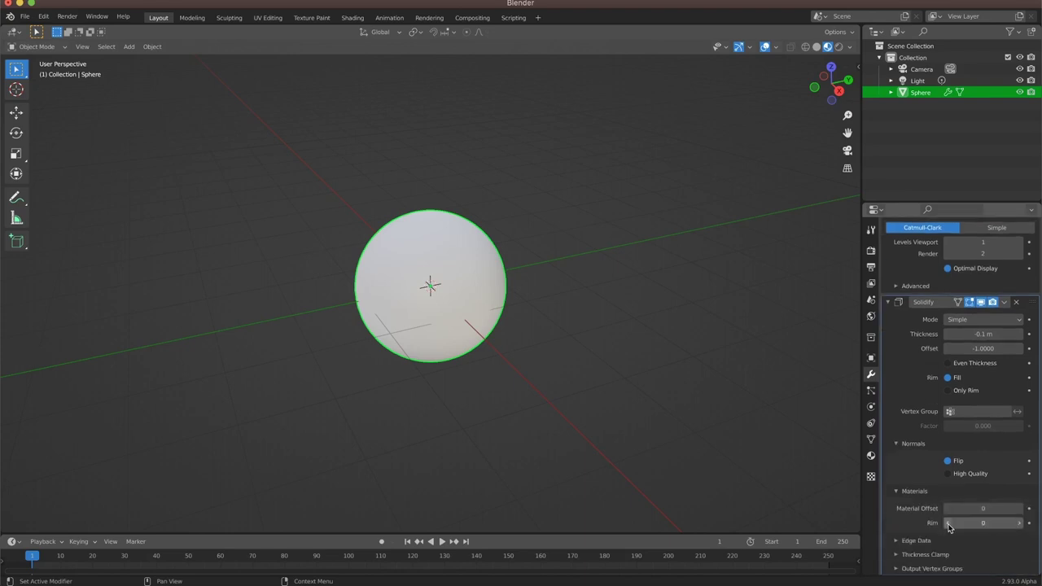
click(1019, 509)
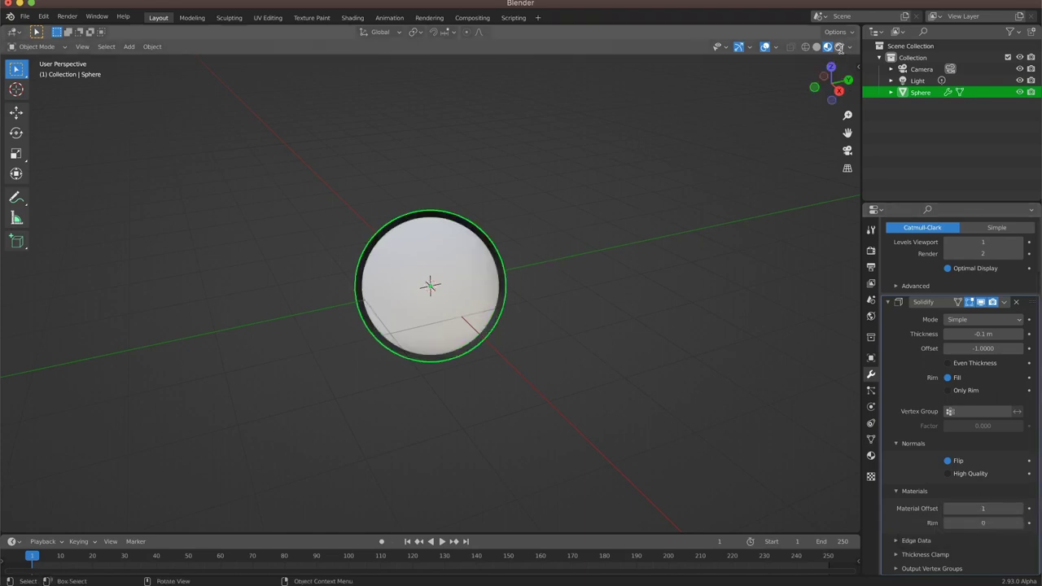
Step: Switch the viewport to Rendered shading and set the sphere's Solidify thickness to 0.05 m
click(839, 46)
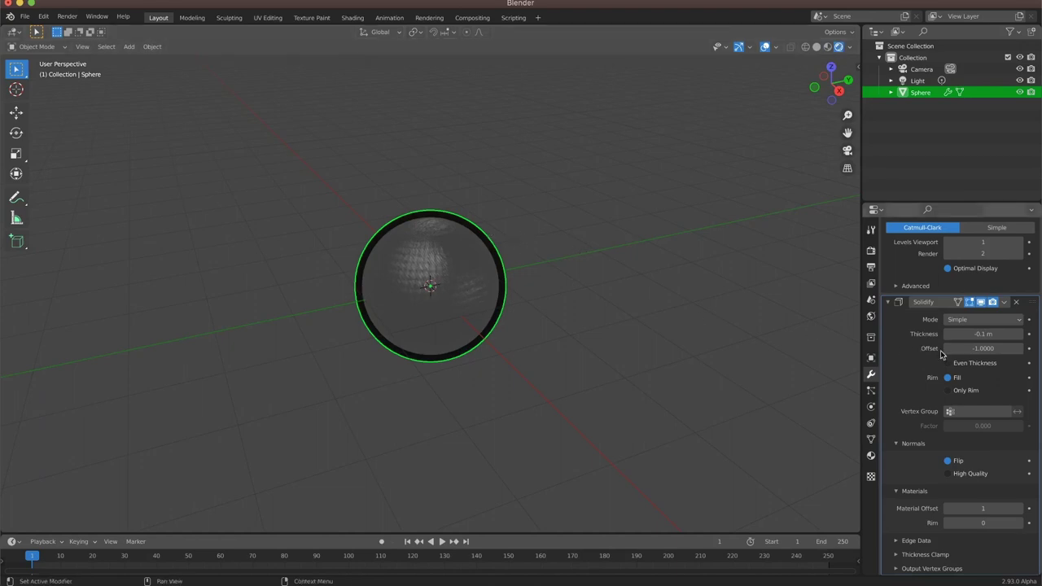
double_click(984, 335)
key(Return)
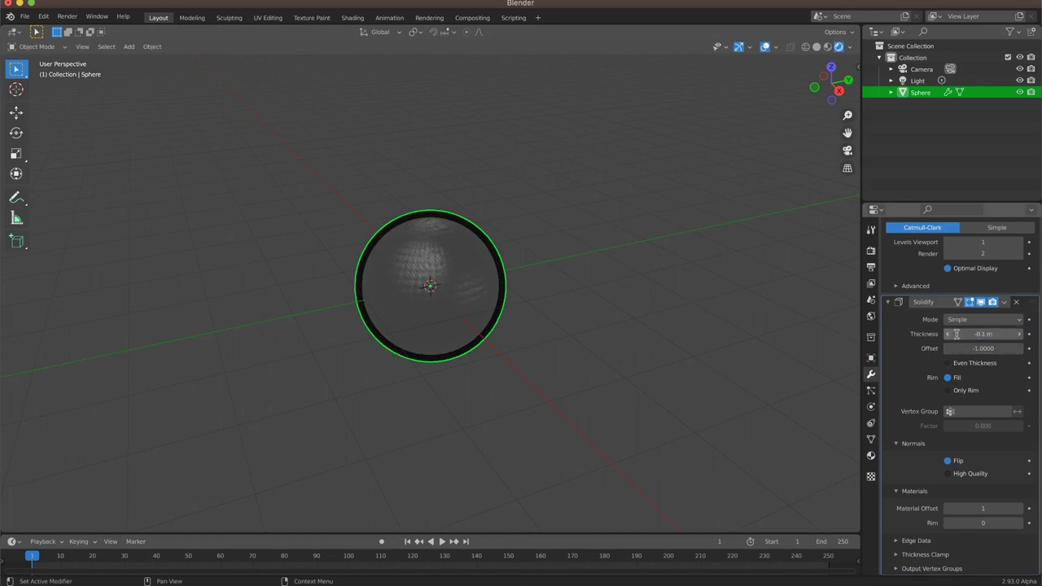
click(1017, 334)
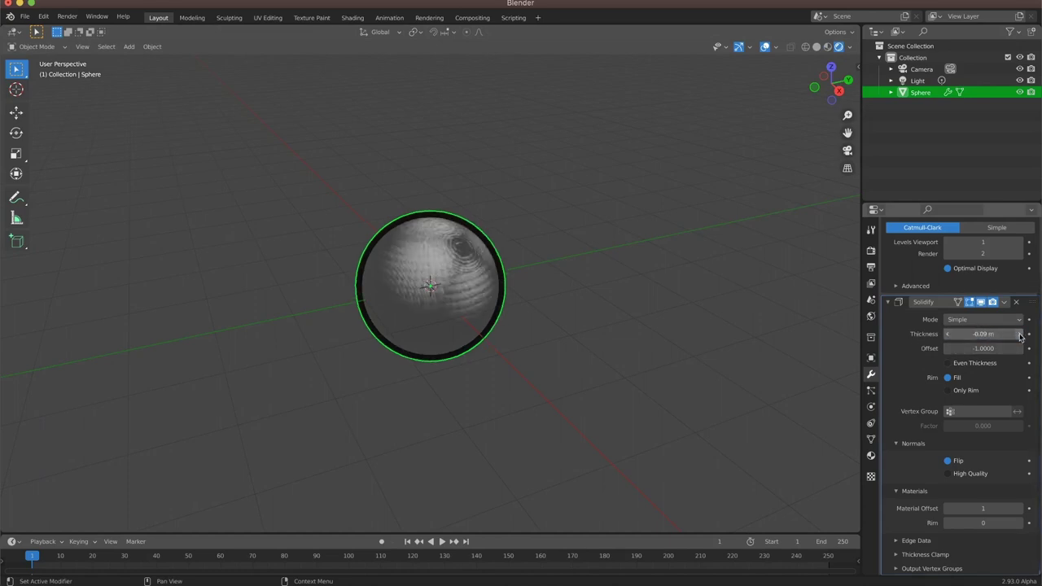
drag(994, 338, 1018, 337)
key(alt+a)
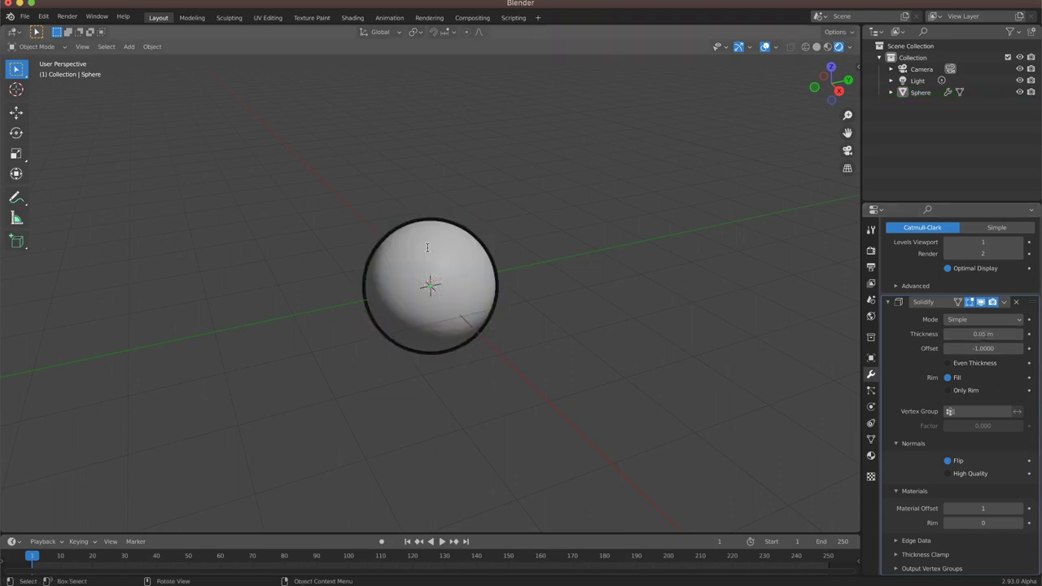
click(428, 248)
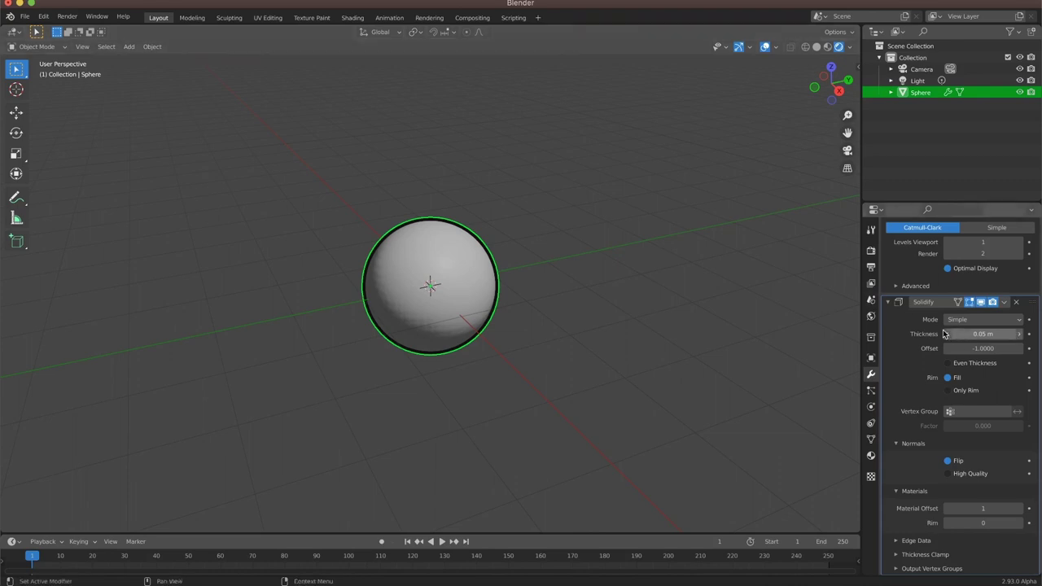
Step: Enlarge the black outline shell by setting the Solidify thickness to -1.95 m
drag(1003, 335, 698, 298)
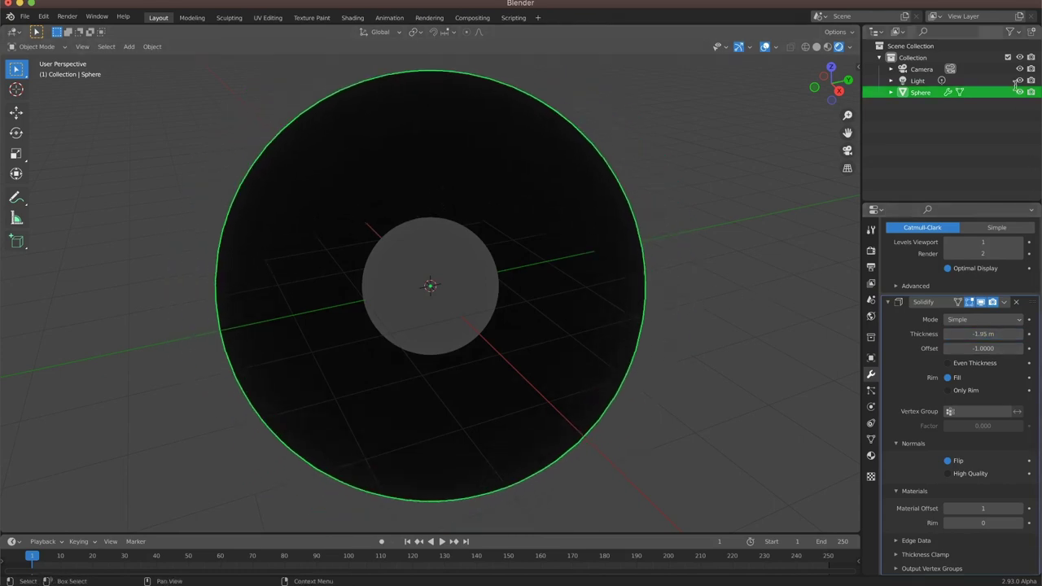
scroll(664, 166, down, 6)
scroll(664, 165, up, 4)
scroll(661, 160, down, 2)
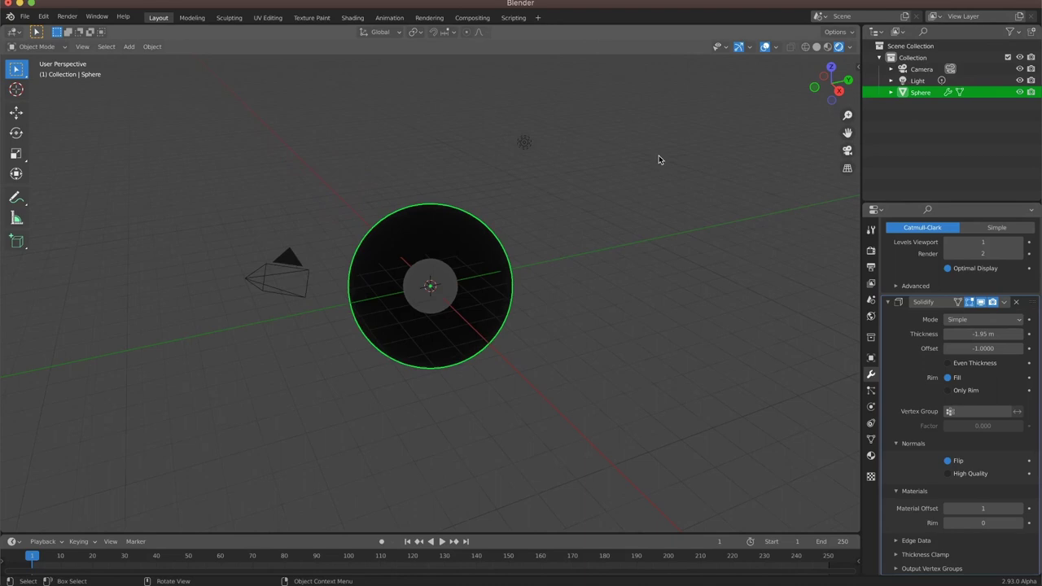
Step: Move the light closer to the sphere, to about X 4.2 m, Y -2.3 m, Z 3.0 m
click(525, 143)
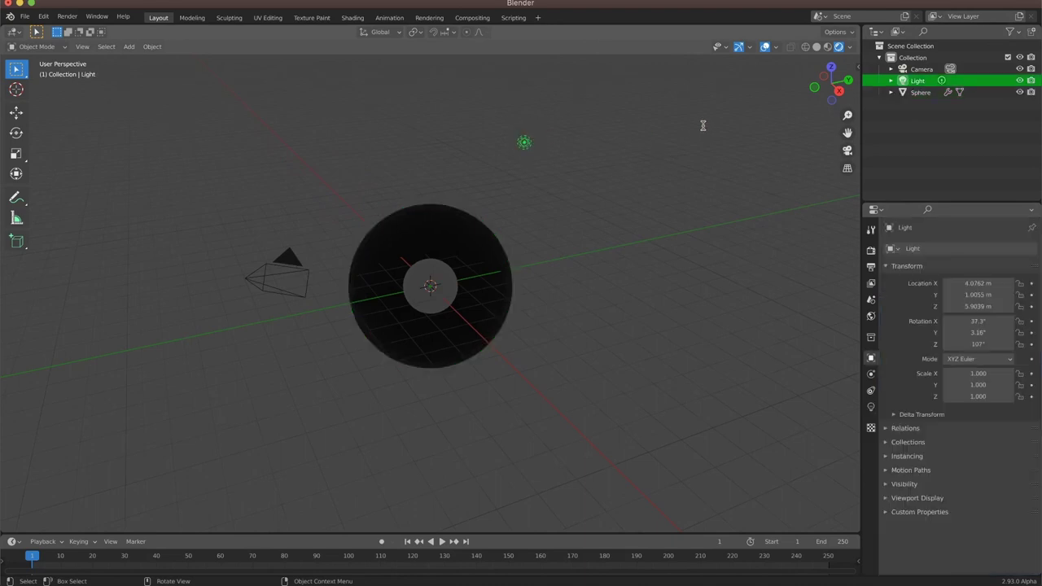
key(g)
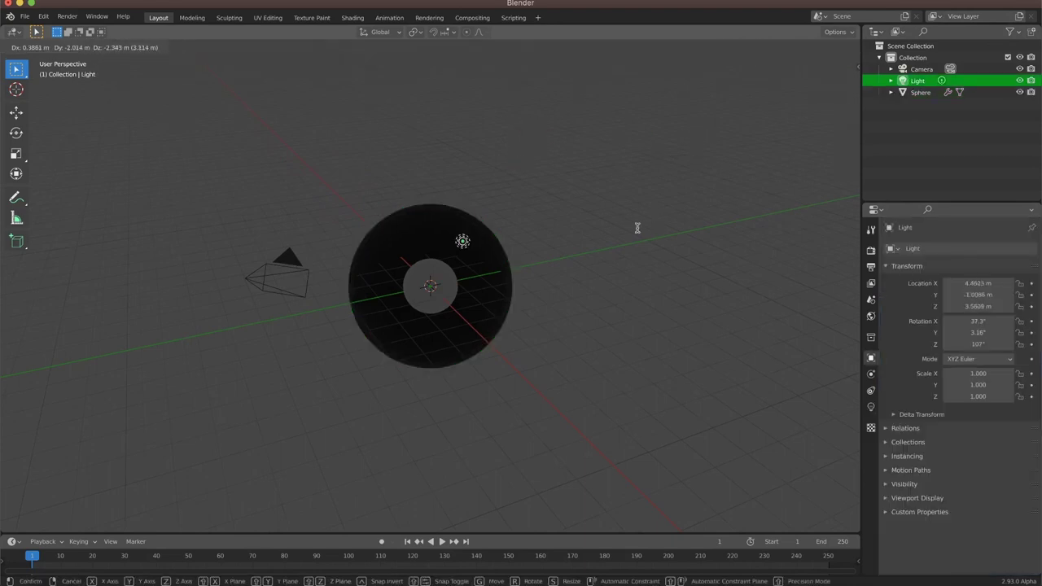
click(596, 255)
Step: Move the light around within the enlarged outline shell so that it lights the upper part of the inner sphere
drag(830, 86, 805, 98)
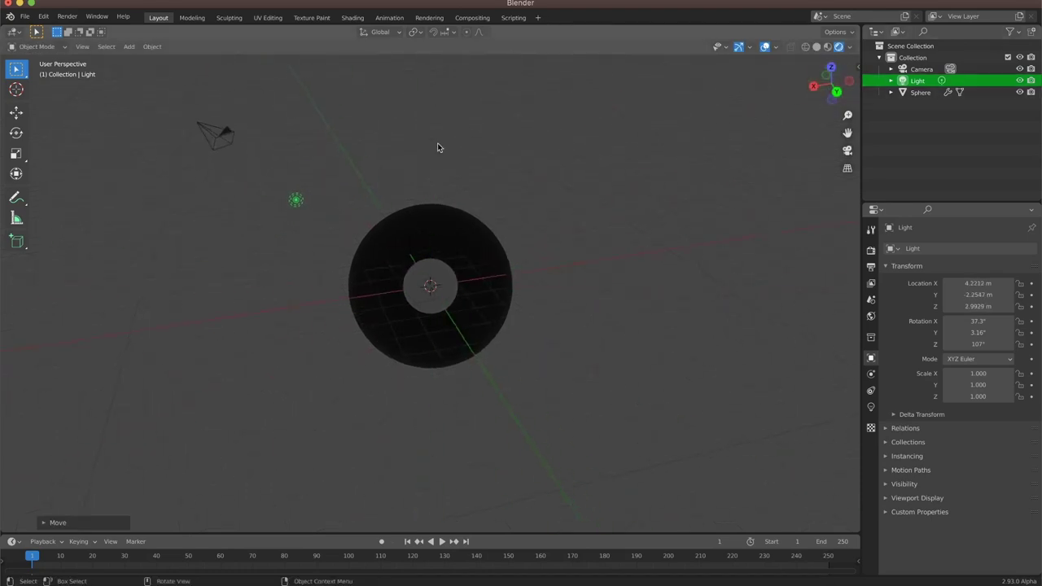
key(g)
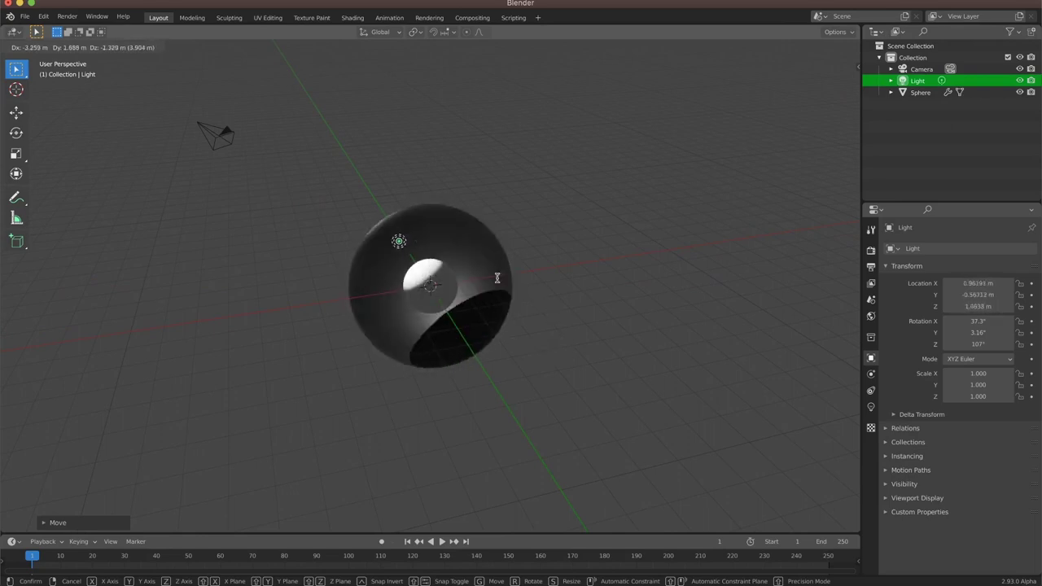
click(581, 336)
scroll(472, 329, down, 5)
scroll(464, 327, up, 10)
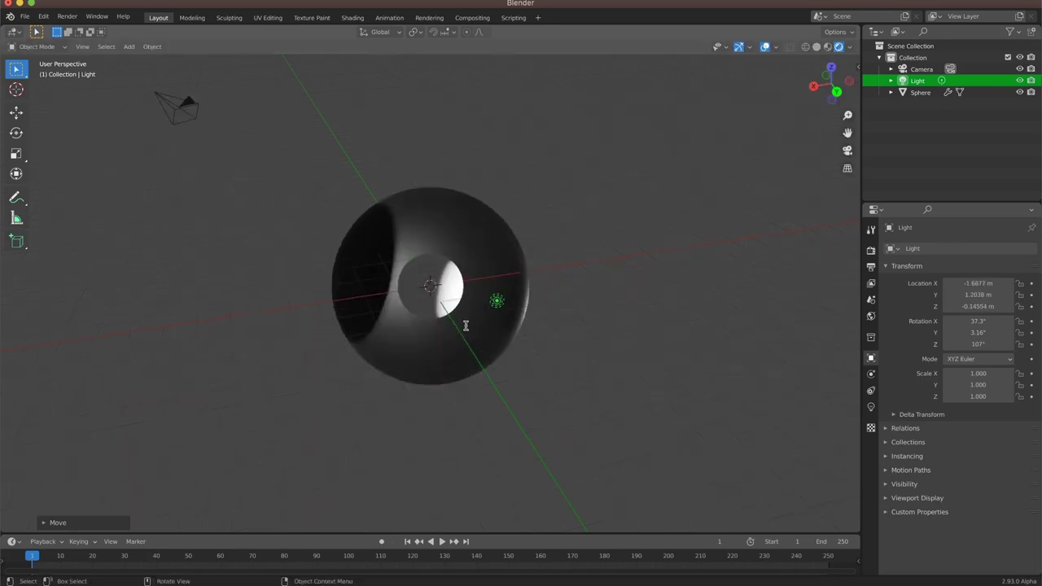
key(g)
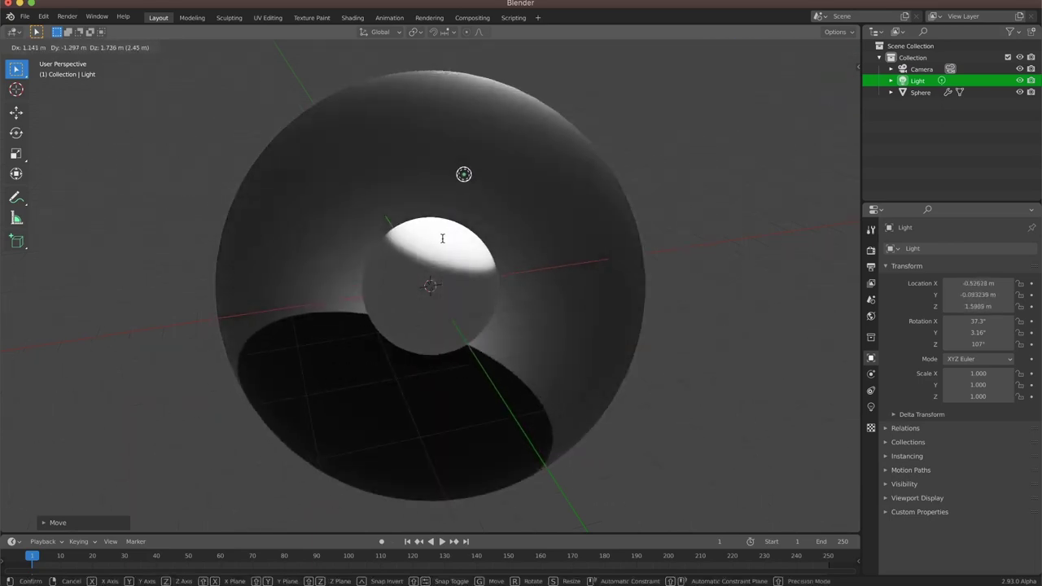
click(423, 293)
Step: Move the sphere upward and sideways off the world origin, bringing its upper surface close to the light
click(422, 293)
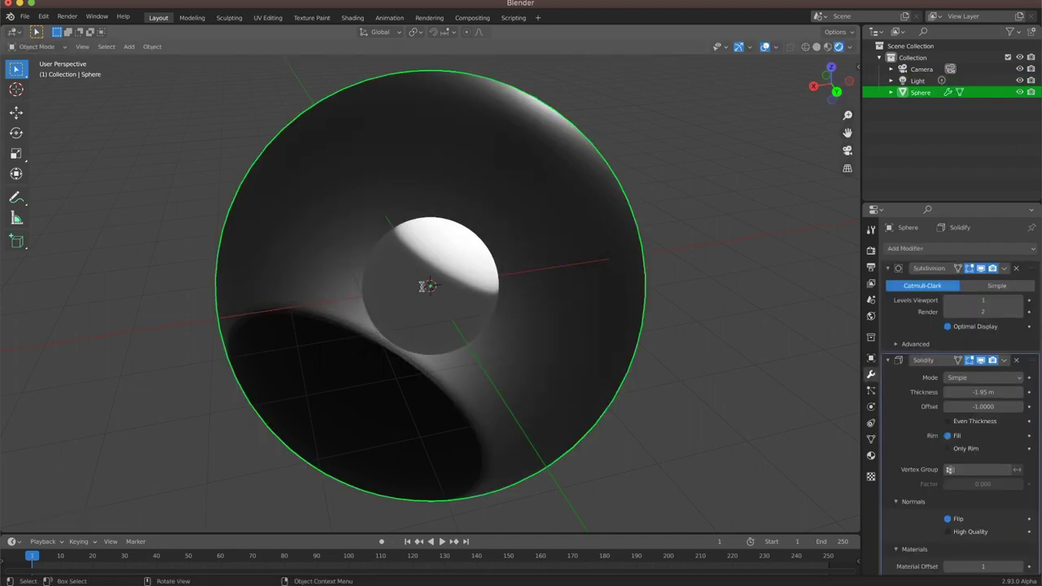
drag(591, 234, 643, 187)
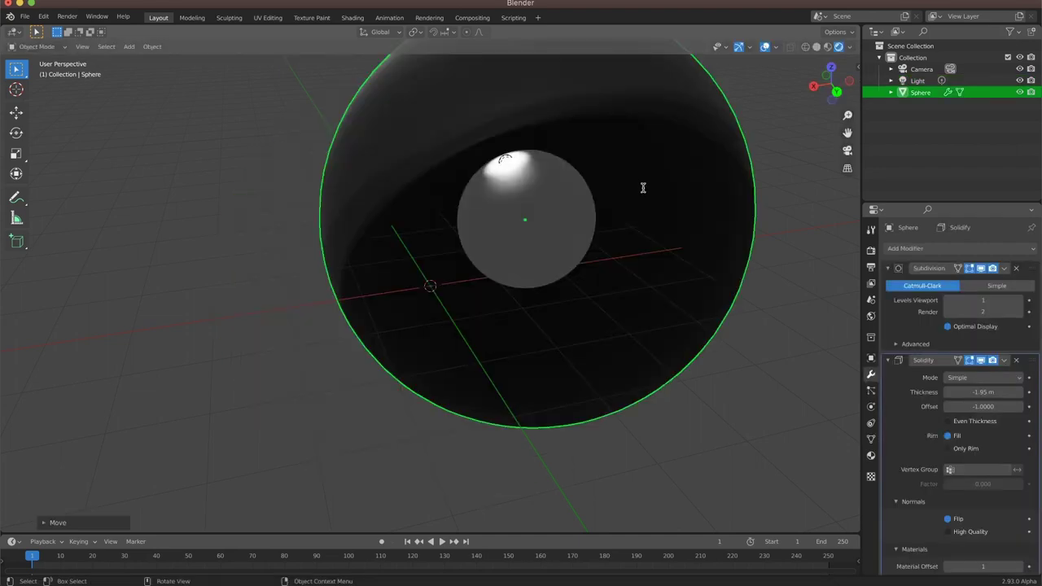
Step: Look at the sphere and its enlarged outline shell through the scene camera
click(847, 150)
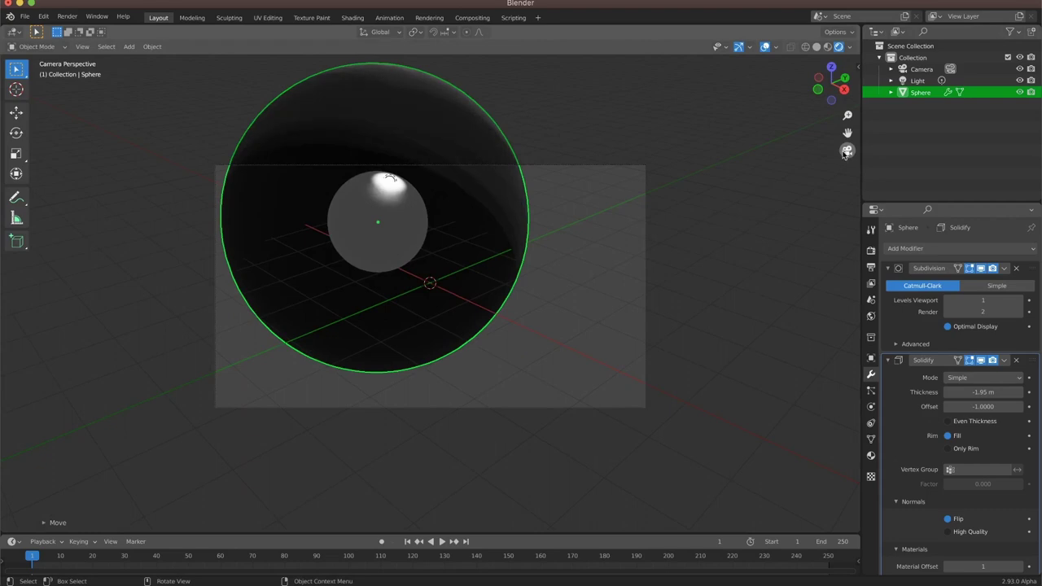
scroll(489, 259, down, 3)
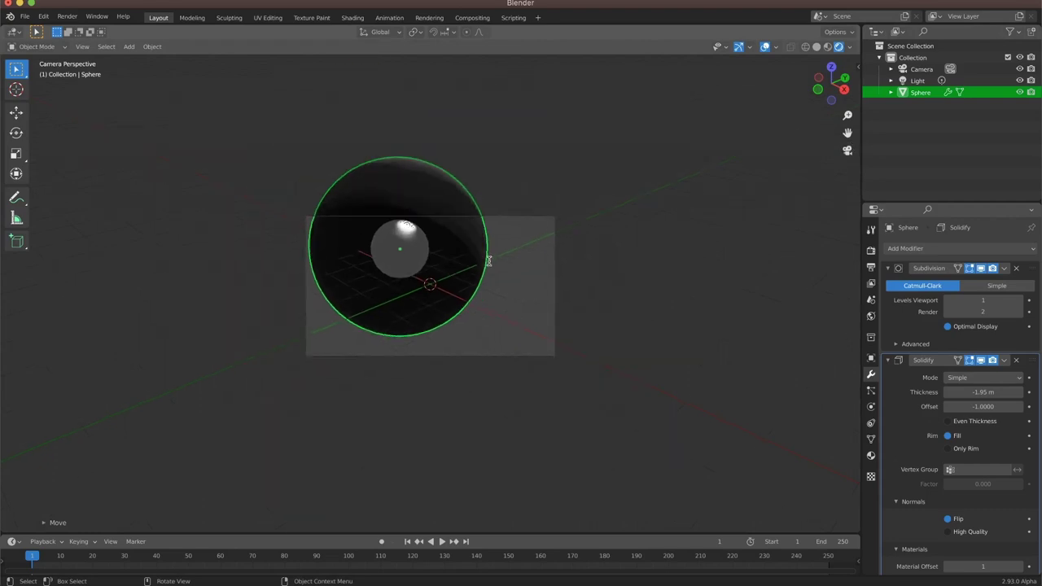
scroll(489, 259, up, 6)
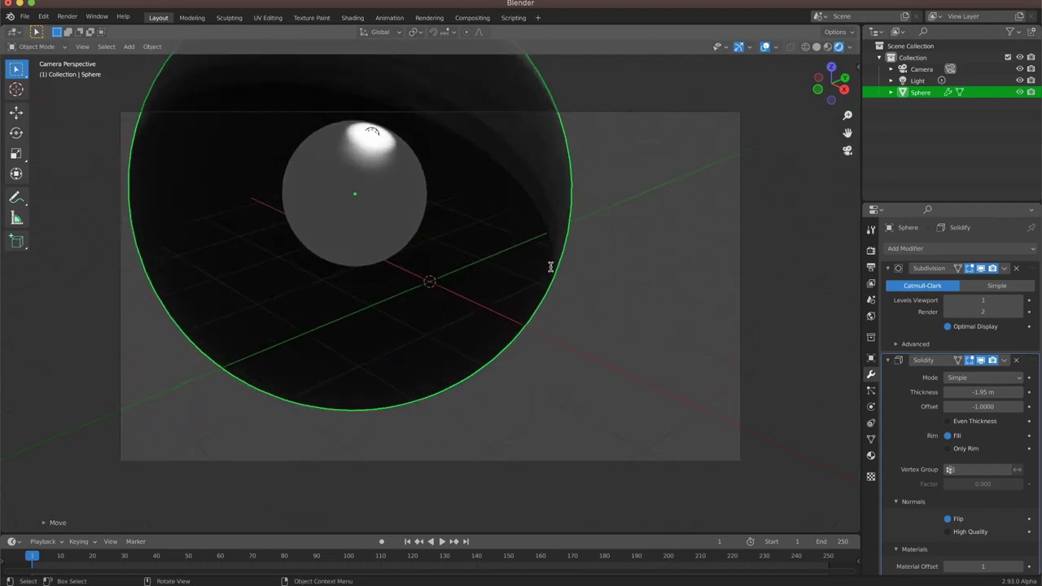
Step: Undo the last move of the sphere and delete the sphere from the scene
key(ctrl+z)
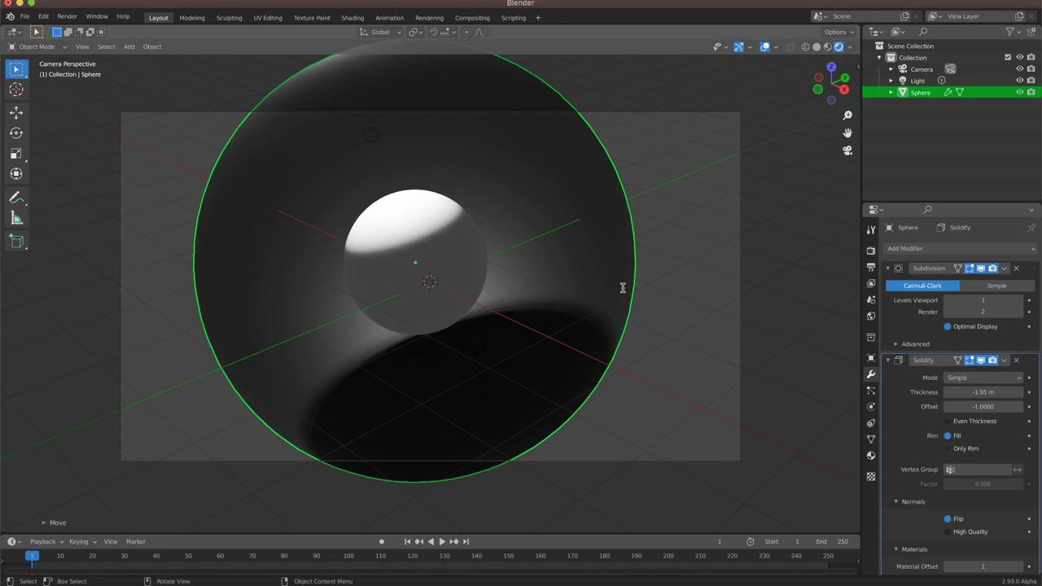
key(x)
click(512, 267)
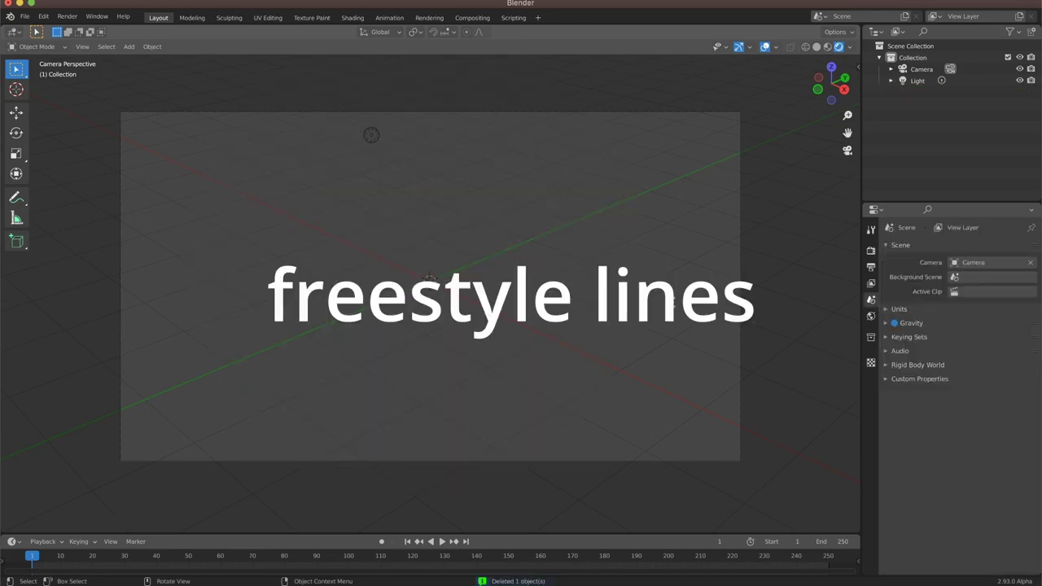
Step: Add a new UV sphere at the world origin
key(shift+a)
mouse_move(333, 342)
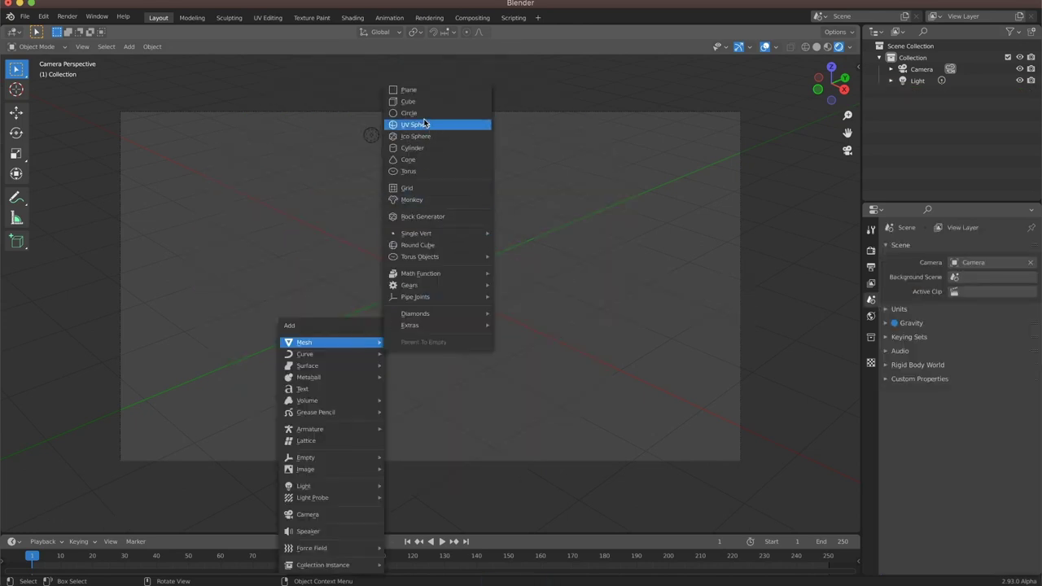
key(Escape)
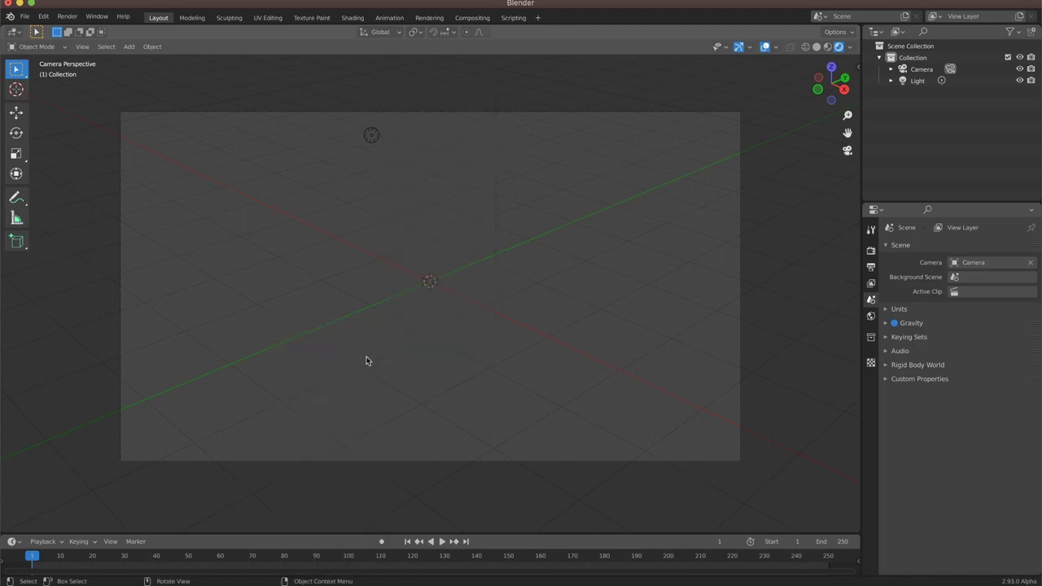
key(shift+a)
mouse_move(361, 354)
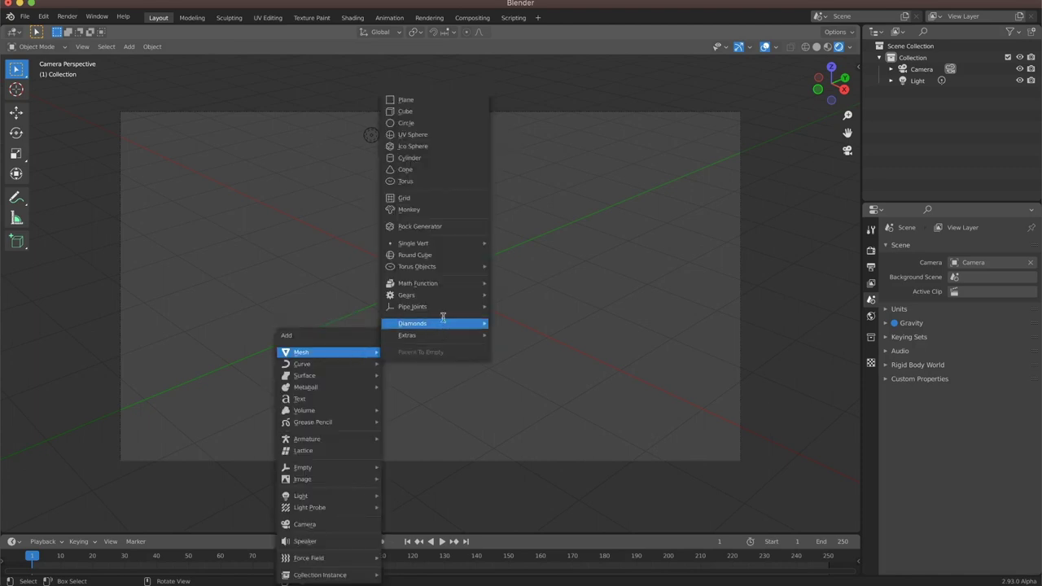
click(414, 134)
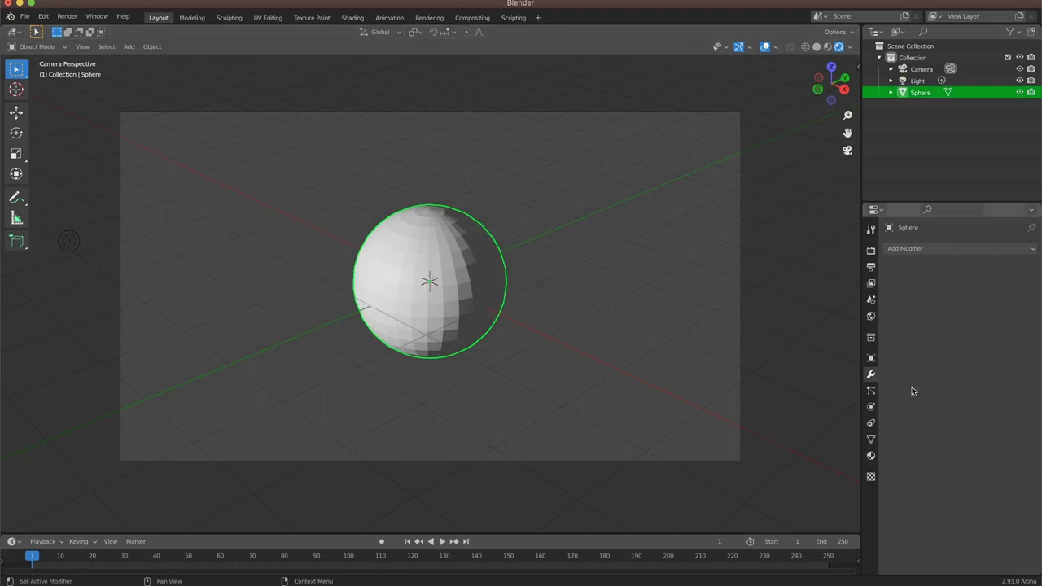
Step: Smooth the new sphere with a Subdivision Surface modifier at viewport level 2 and smooth shading, leaving it deselected
click(894, 248)
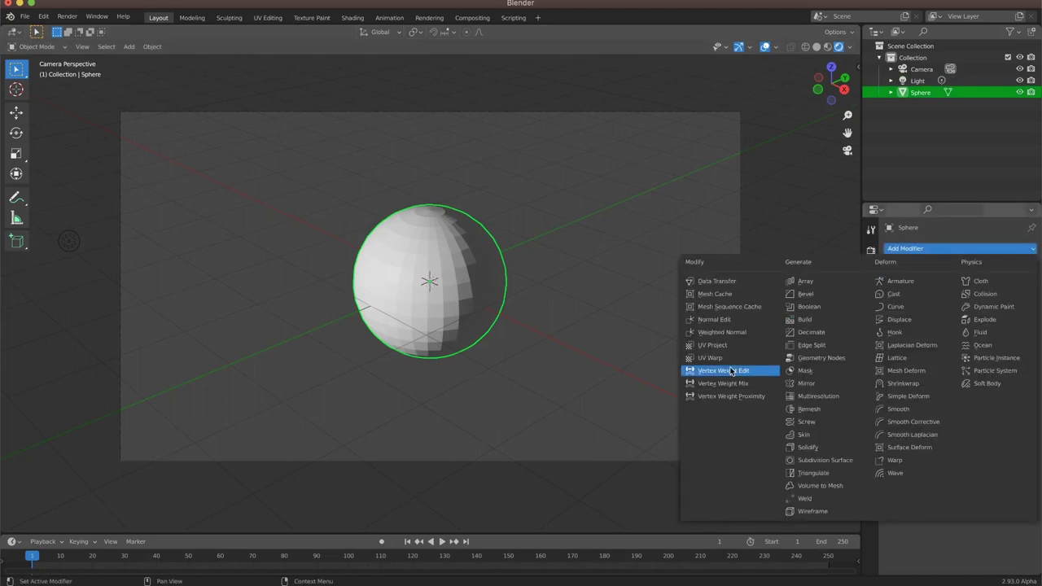
click(824, 460)
key(ctrl+2)
right_click(472, 264)
click(471, 263)
click(514, 242)
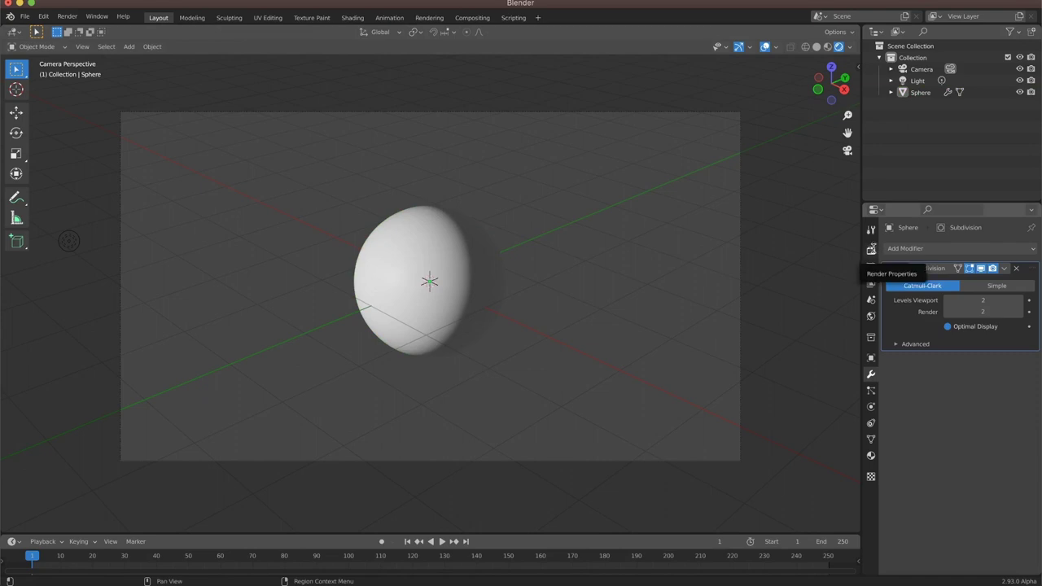
Step: Enable Freestyle in the scene's render settings and render the current frame
click(872, 249)
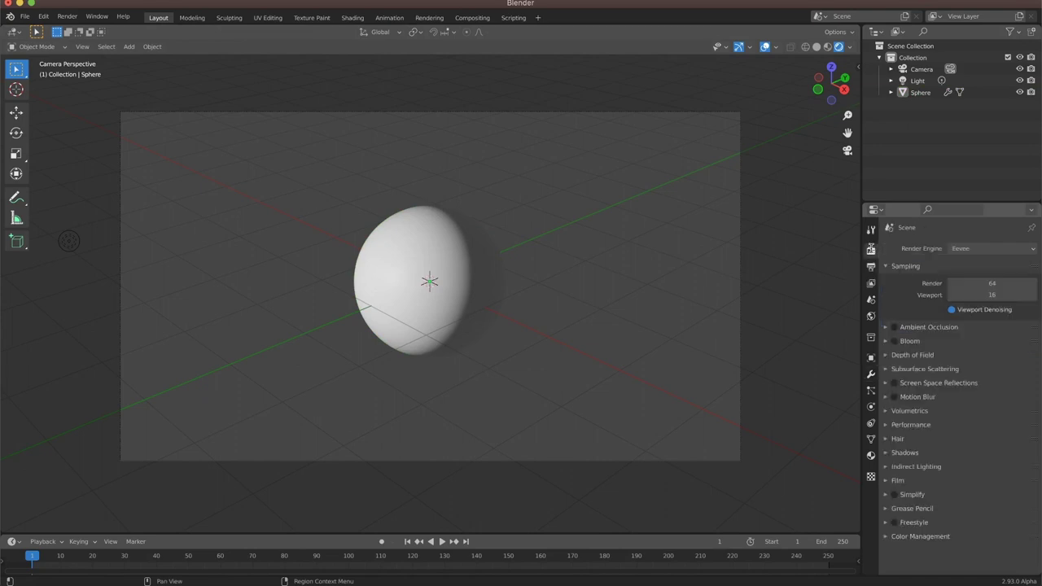
click(895, 523)
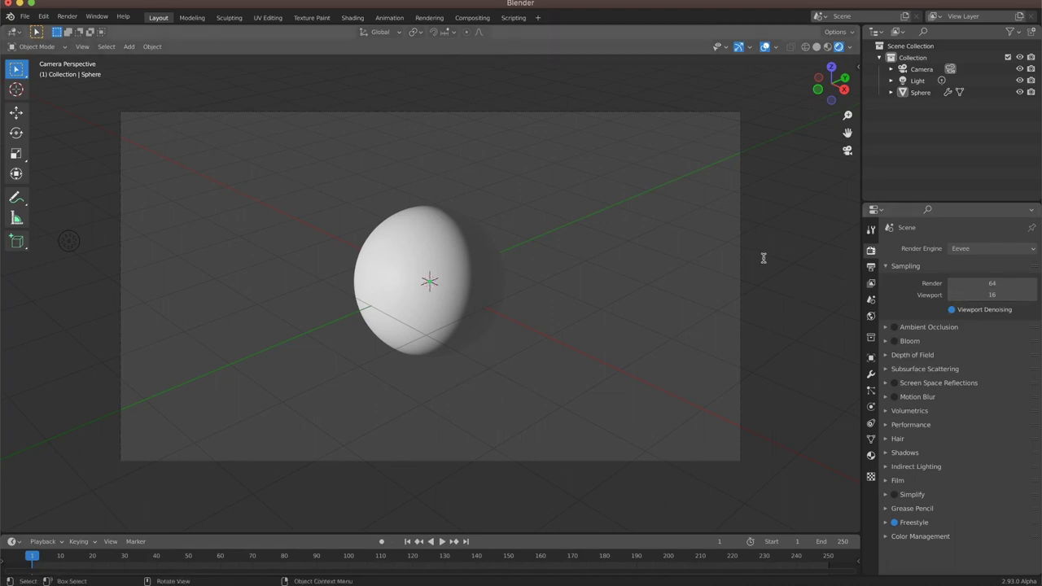
key(F12)
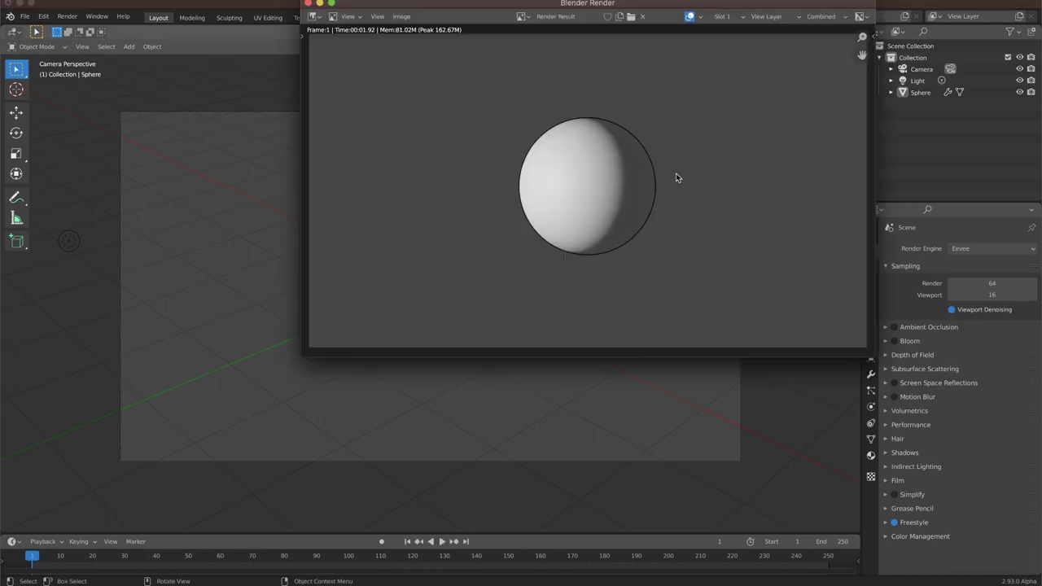
Step: Examine the rendered Freestyle outline around the sphere up close and close the render
scroll(638, 200, down, 5)
scroll(635, 208, up, 10)
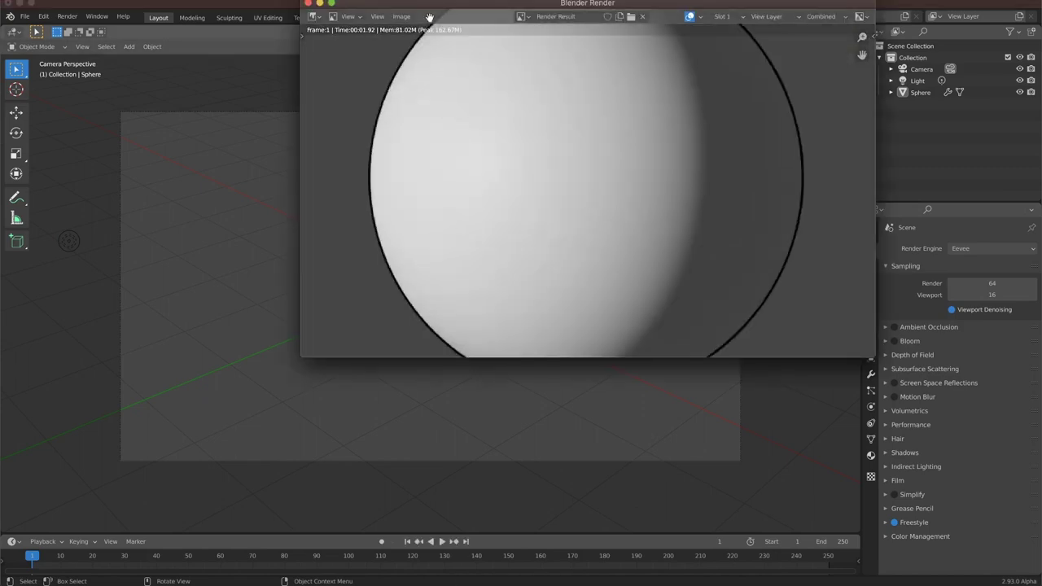
scroll(409, 161, down, 5)
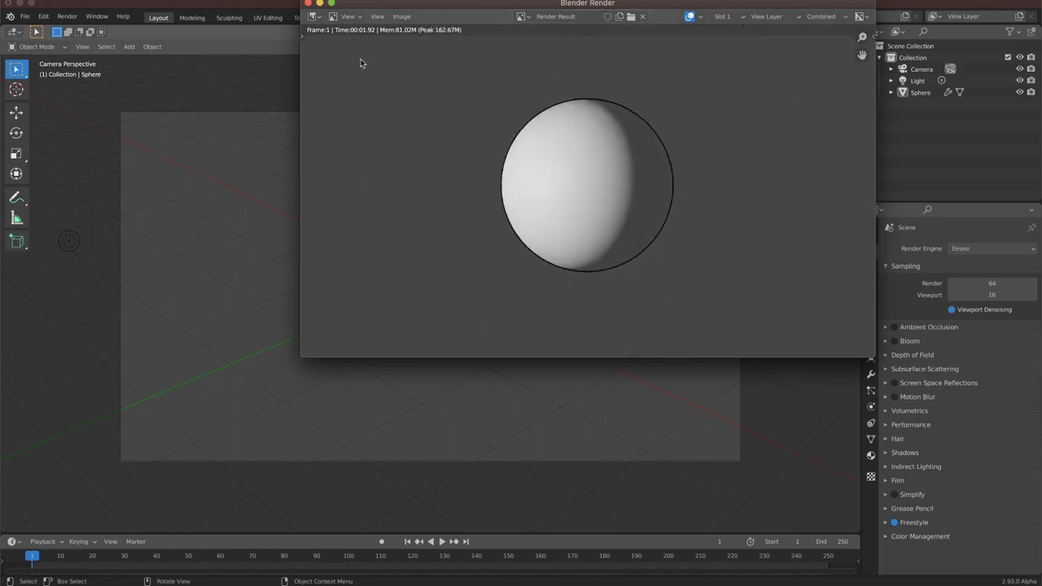
key(Escape)
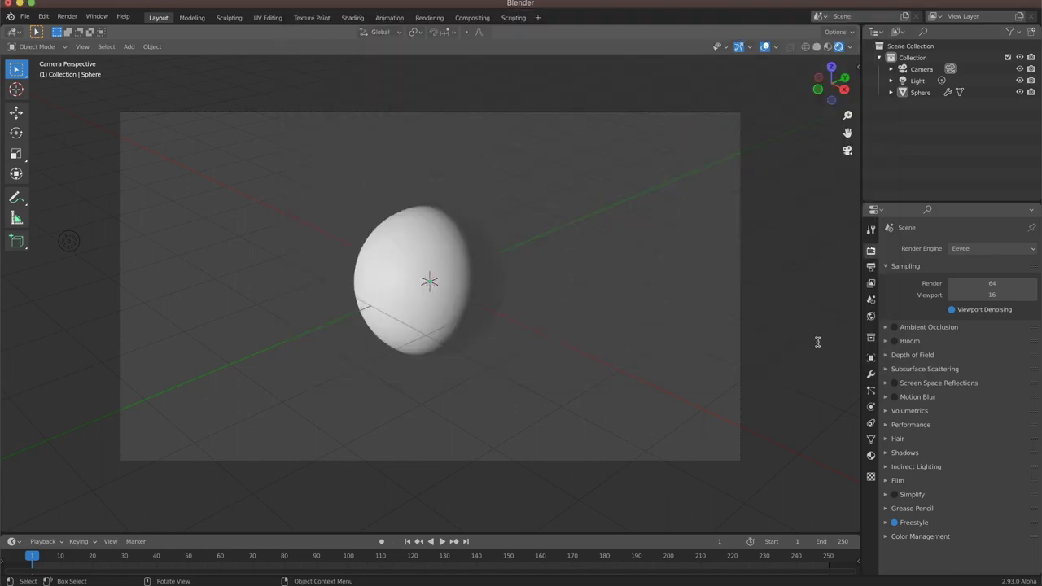
Step: Set the Freestyle crease angle to 70° for the view layer
click(871, 283)
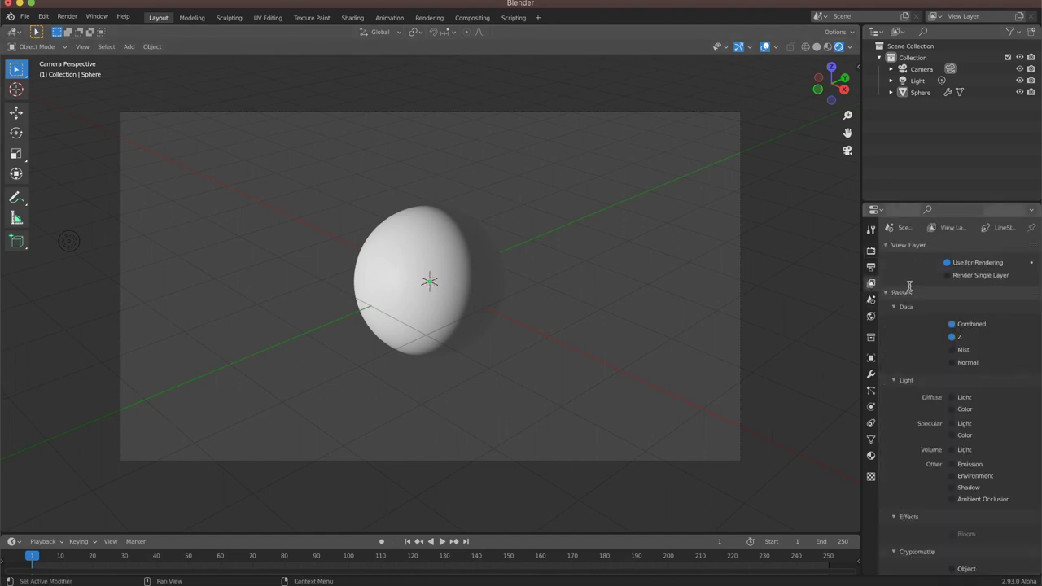
scroll(925, 344, down, 5)
scroll(925, 344, down, 4)
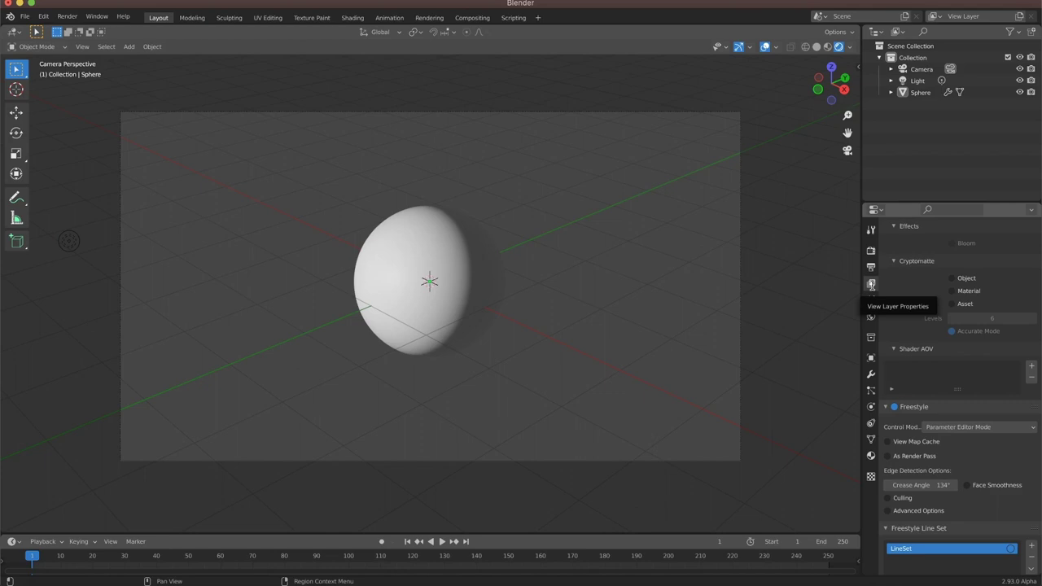
scroll(946, 368, down, 5)
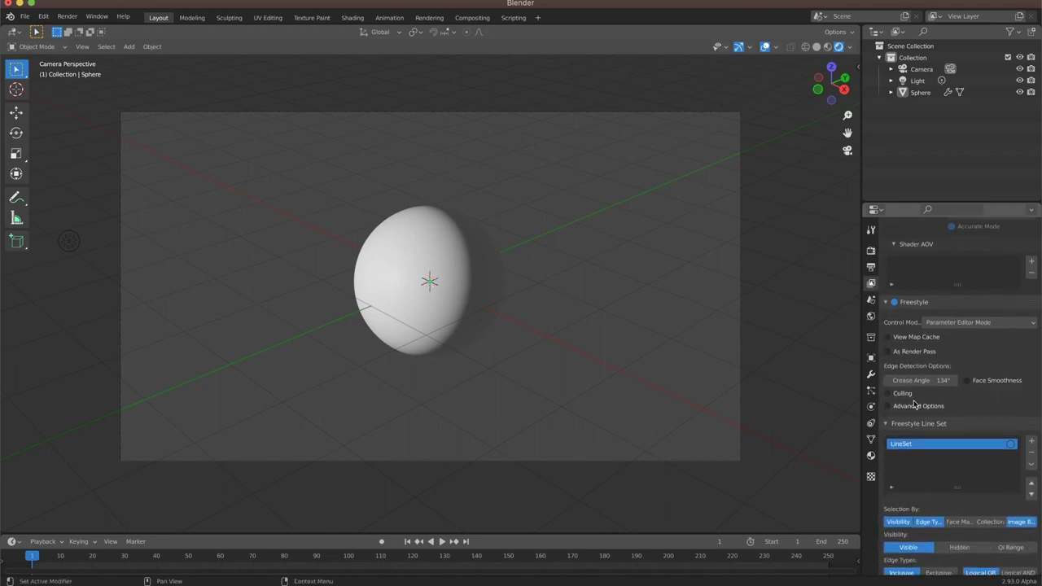
scroll(917, 400, down, 4)
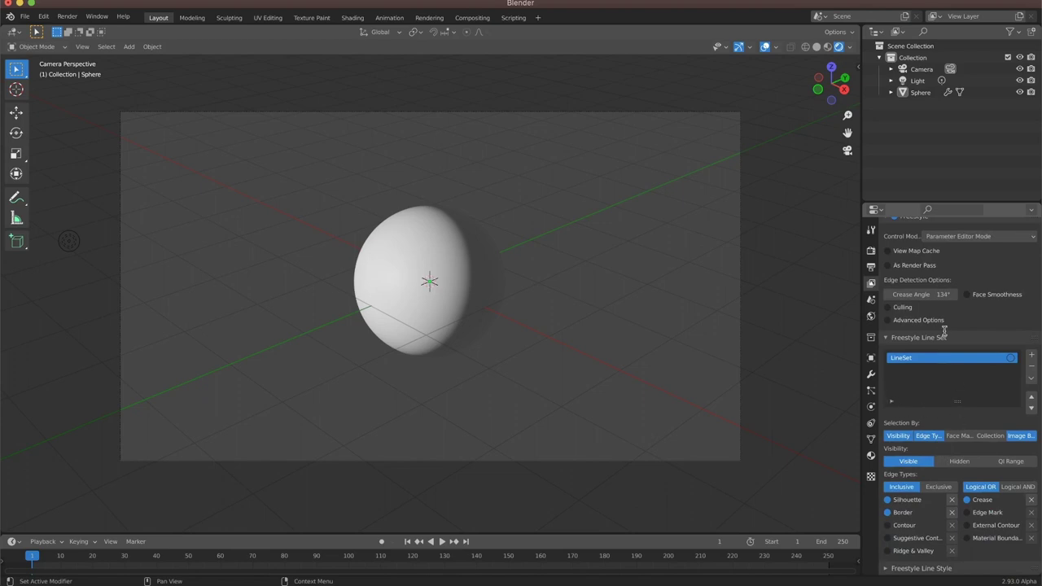
click(932, 294)
text(70)
key(Return)
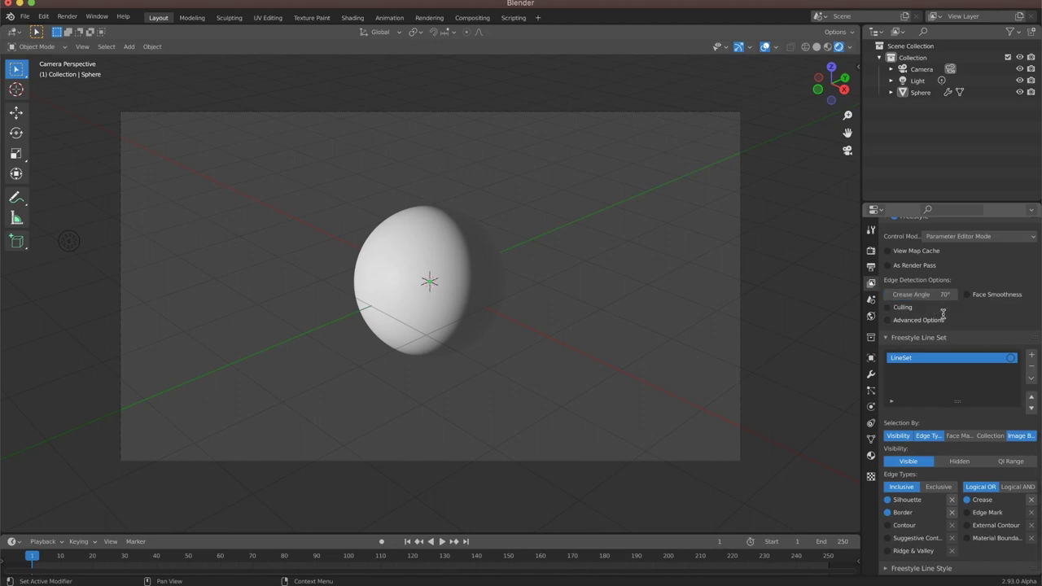
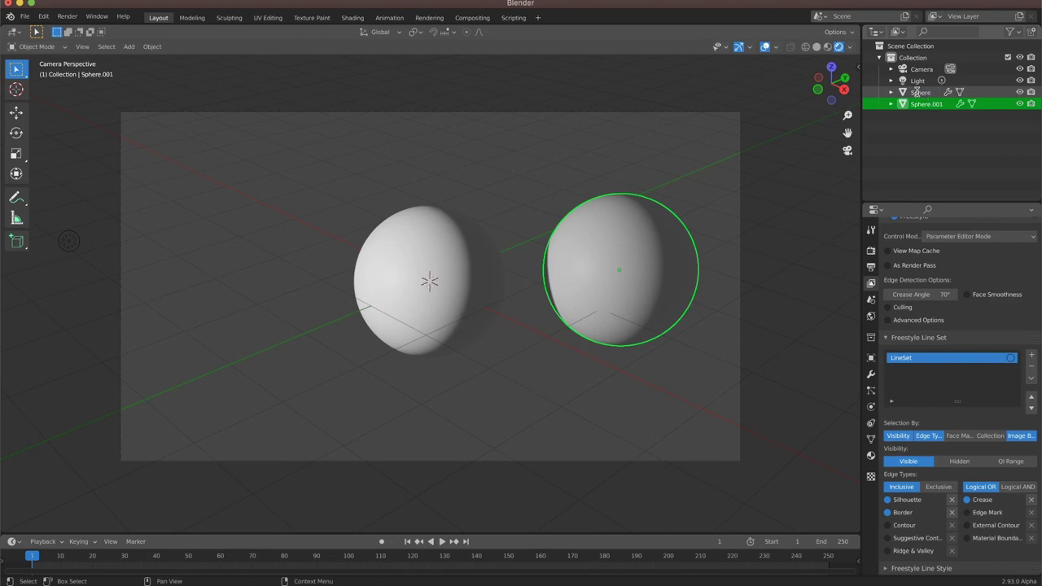
Step: Move the original sphere at the world origin into a new collection named "lines"
click(917, 93)
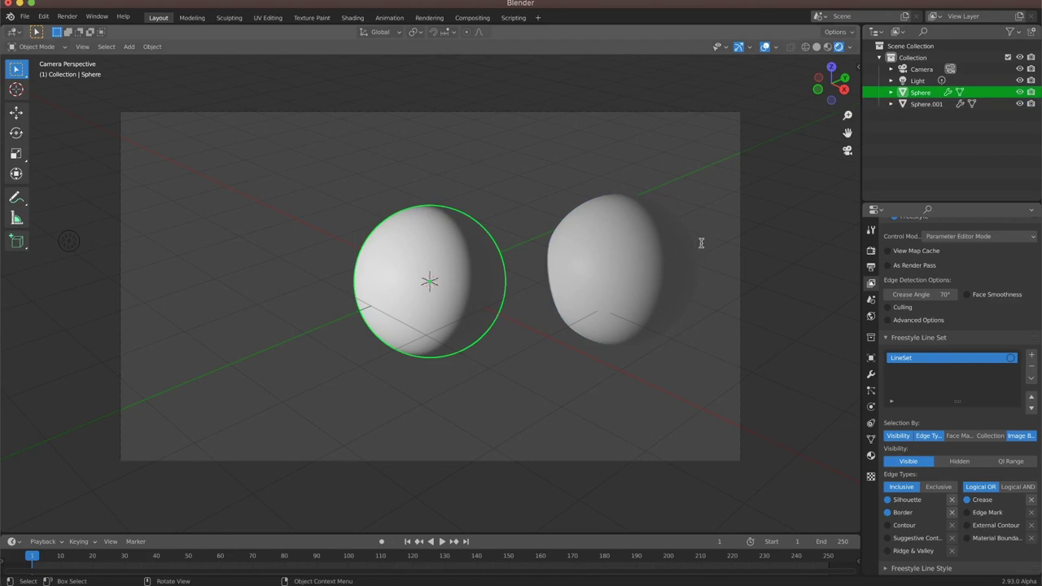
key(m)
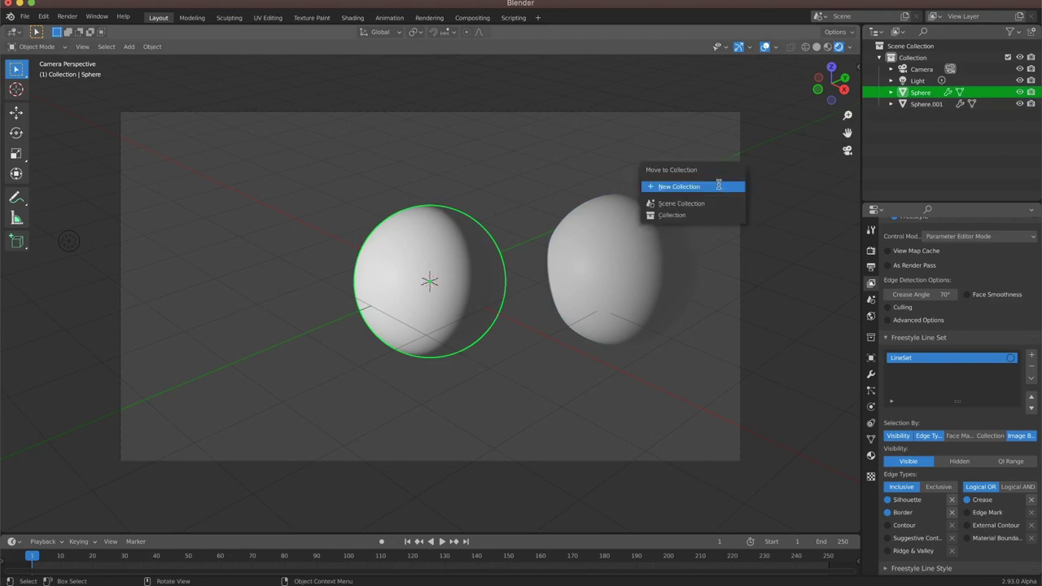
click(722, 186)
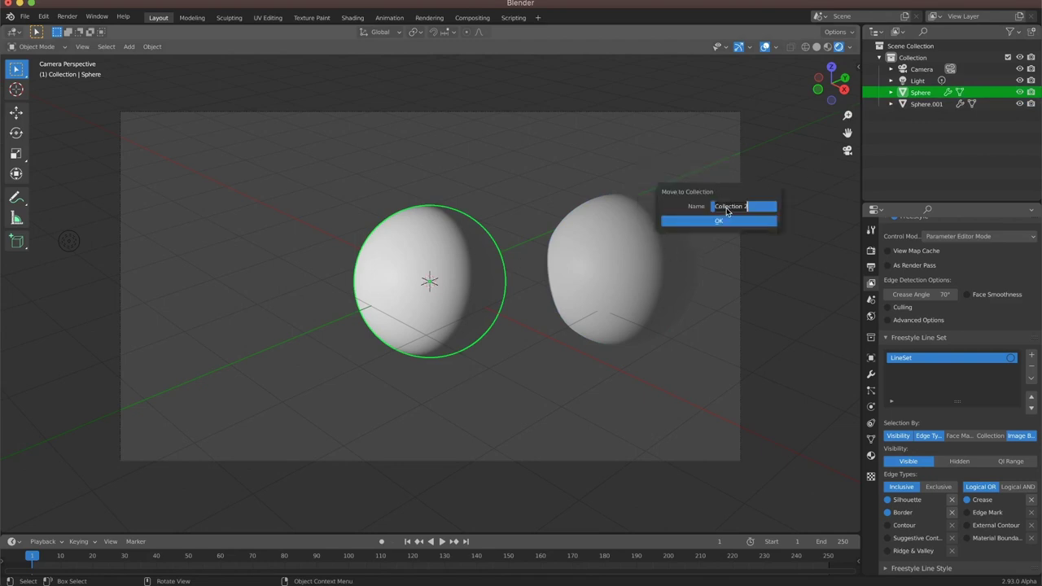
text(lines)
click(728, 220)
click(905, 103)
click(920, 115)
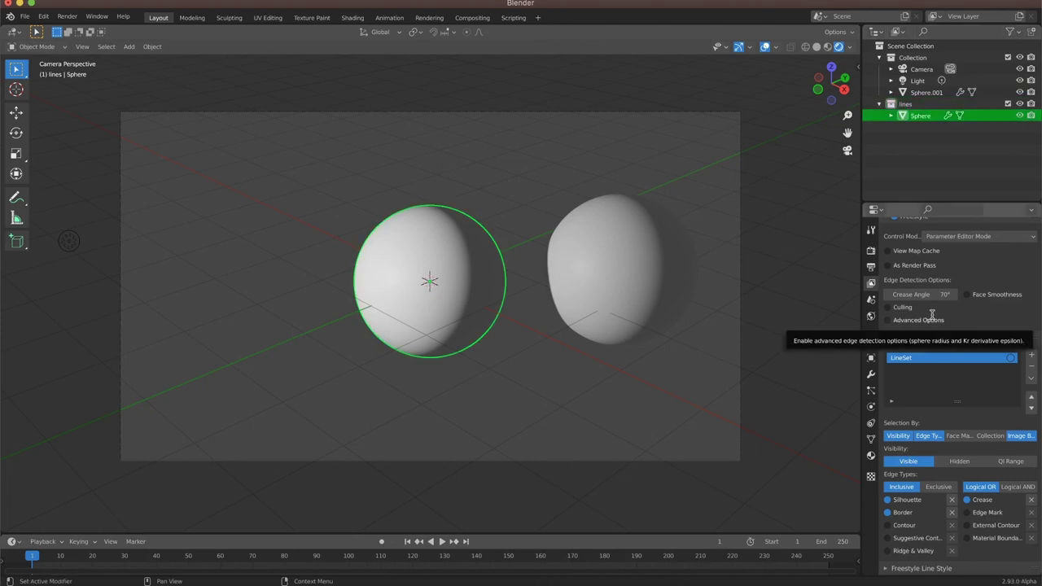
Step: Restrict the Freestyle line set by collection to "lines", inclusive, and render the frame to check the outlines
click(943, 325)
click(943, 326)
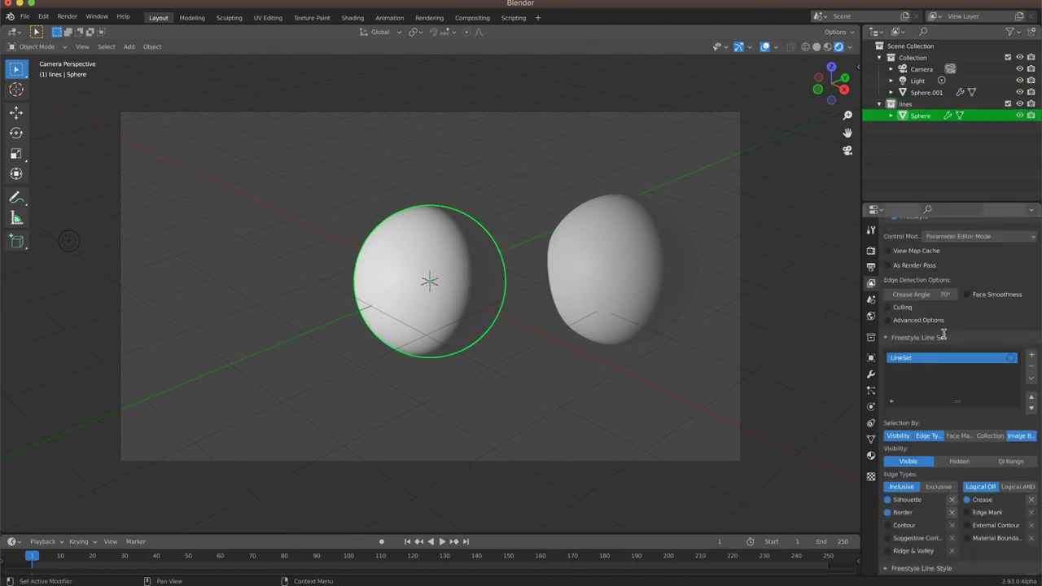
click(992, 442)
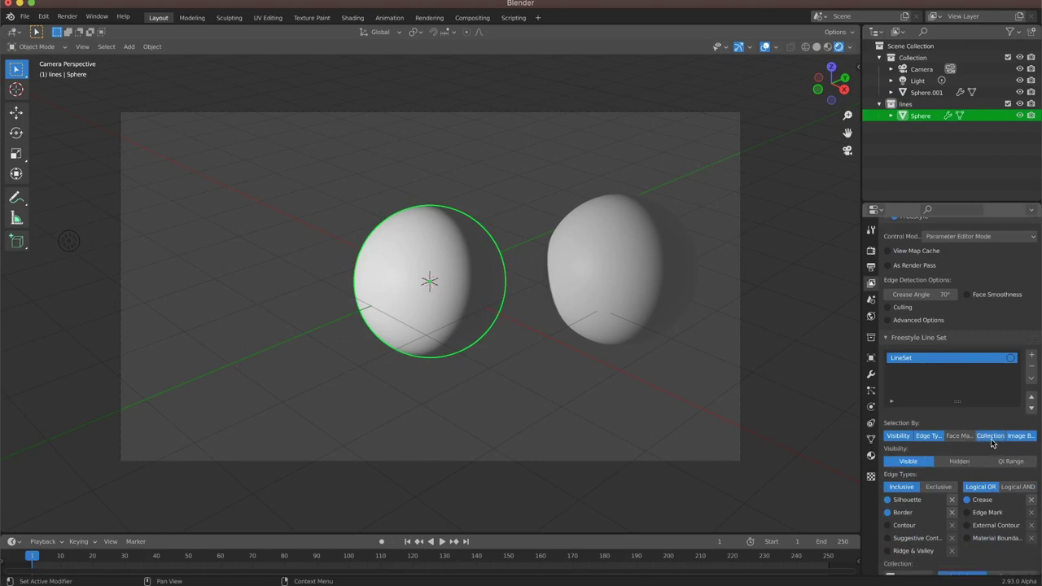
scroll(992, 441, down, 1)
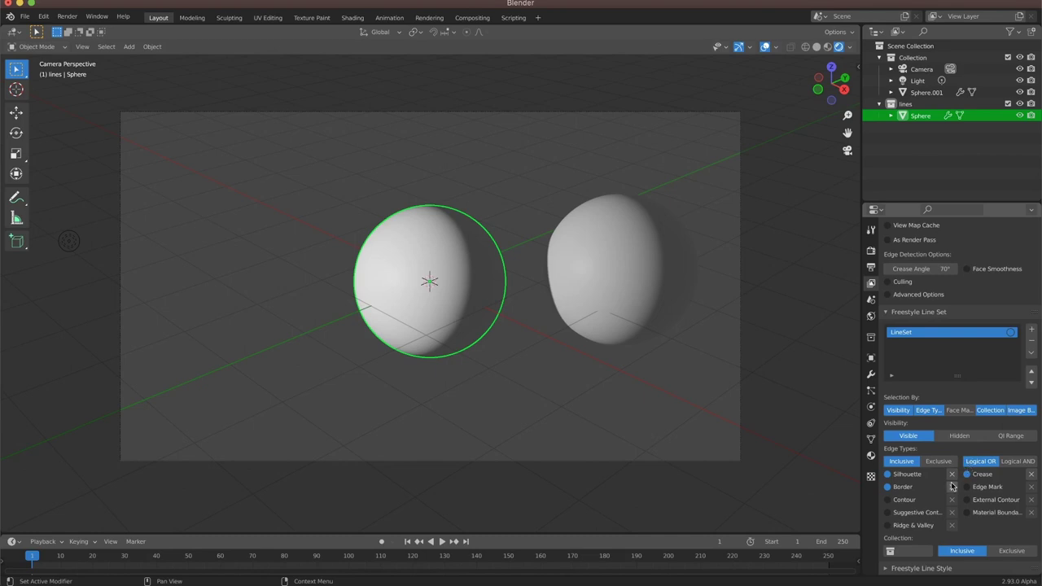
click(896, 552)
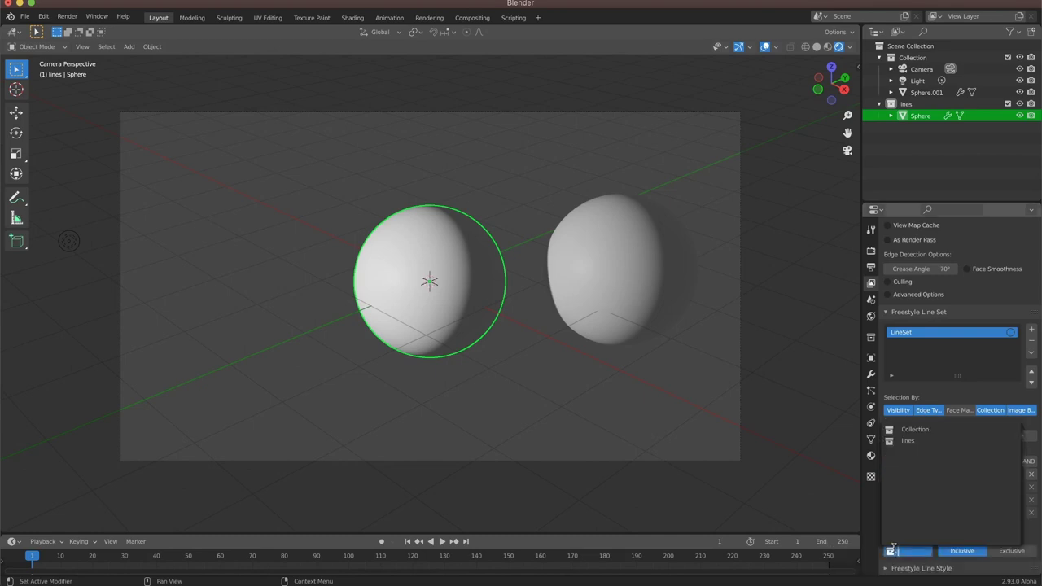
click(910, 442)
scroll(917, 456, up, 3)
scroll(919, 458, down, 3)
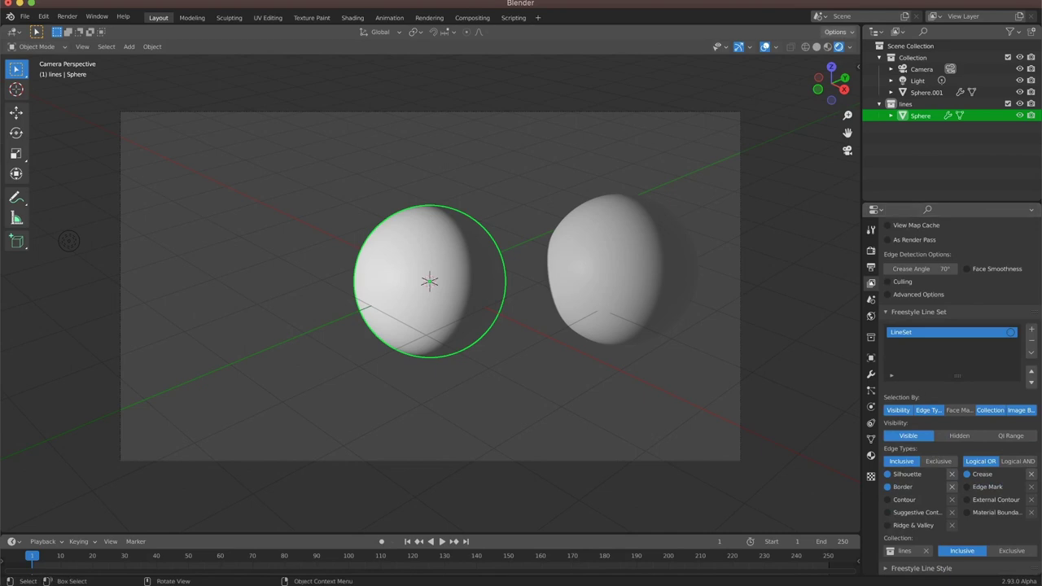
key(F12)
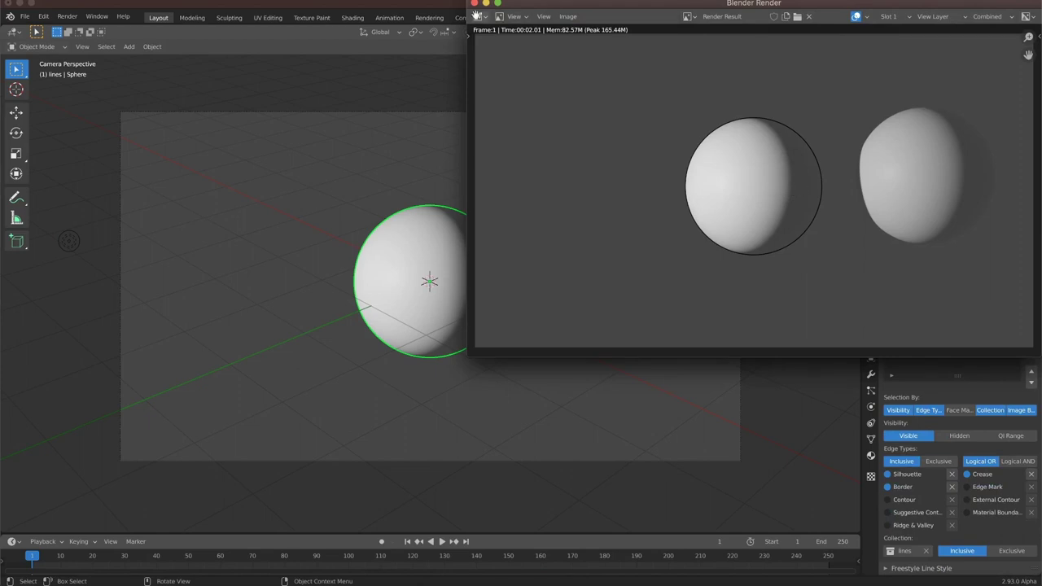
click(474, 3)
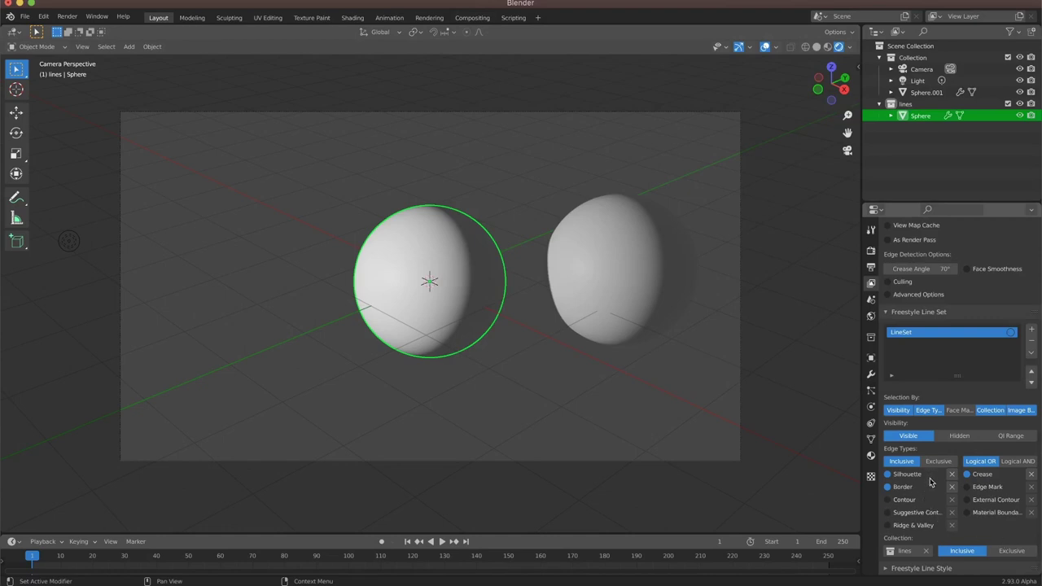
Step: Set the base thickness of the Freestyle line style to 2
click(886, 569)
scroll(924, 557, down, 1)
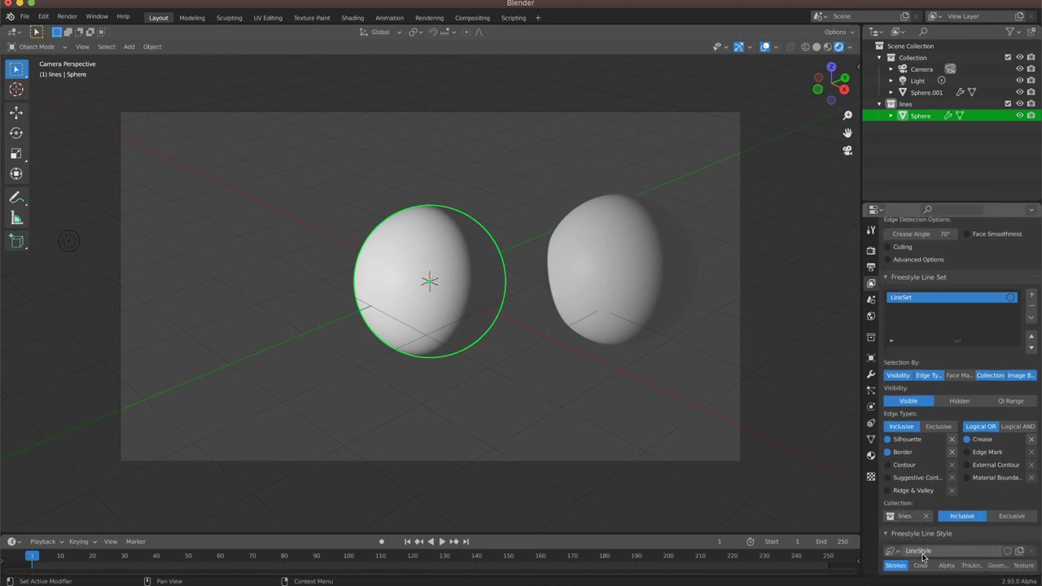
scroll(924, 557, down, 2)
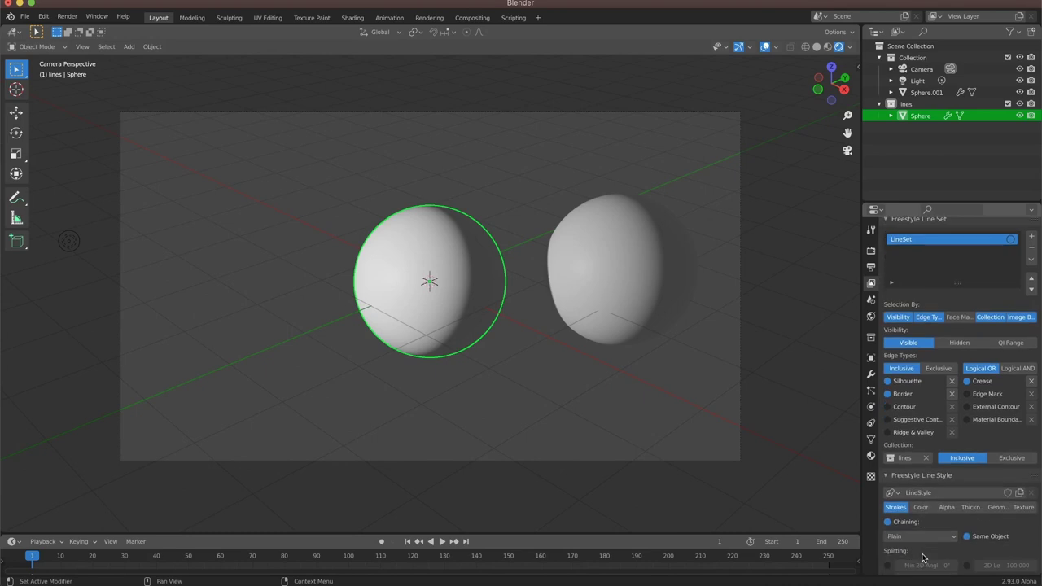
click(970, 508)
scroll(1010, 512, down, 1)
click(1024, 511)
key(BackSpace)
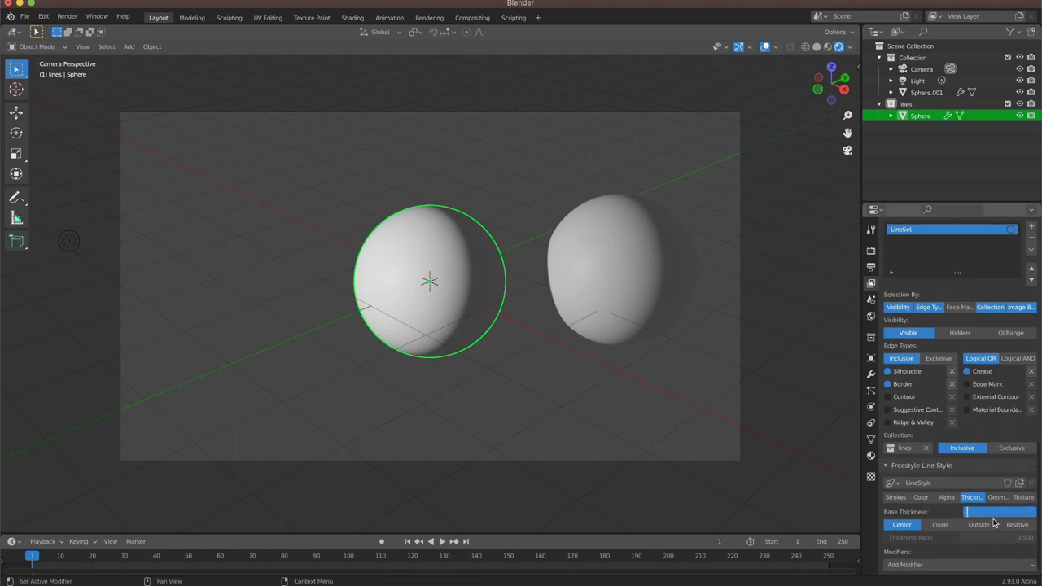
text(2)
key(Return)
Step: Add a Noise modifier to the Freestyle line thickness and set its amplitude to 0.8
click(911, 567)
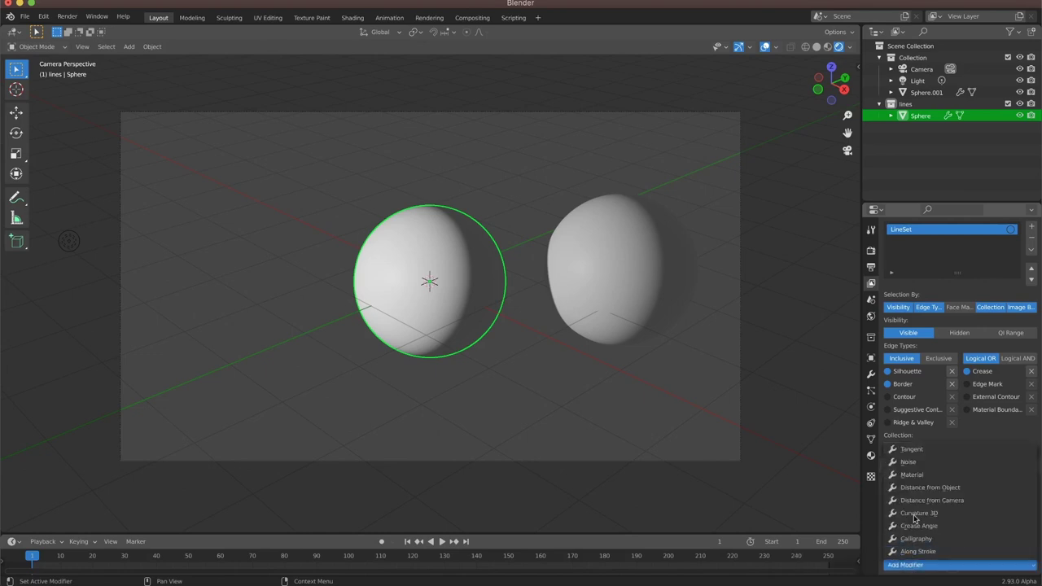
click(924, 462)
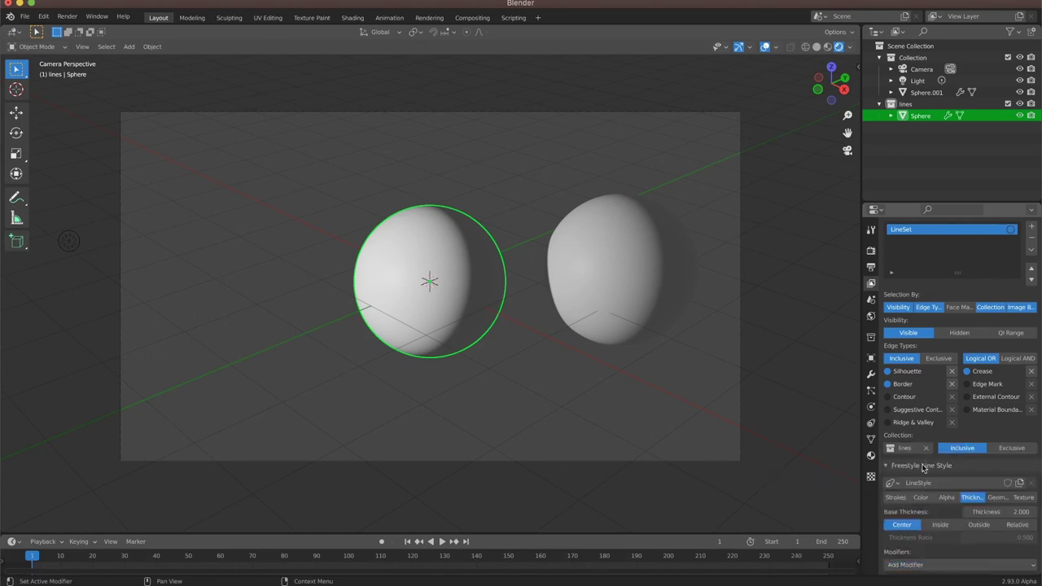
scroll(927, 493, down, 3)
click(935, 547)
key(BackSpace)
text(0.8)
key(Return)
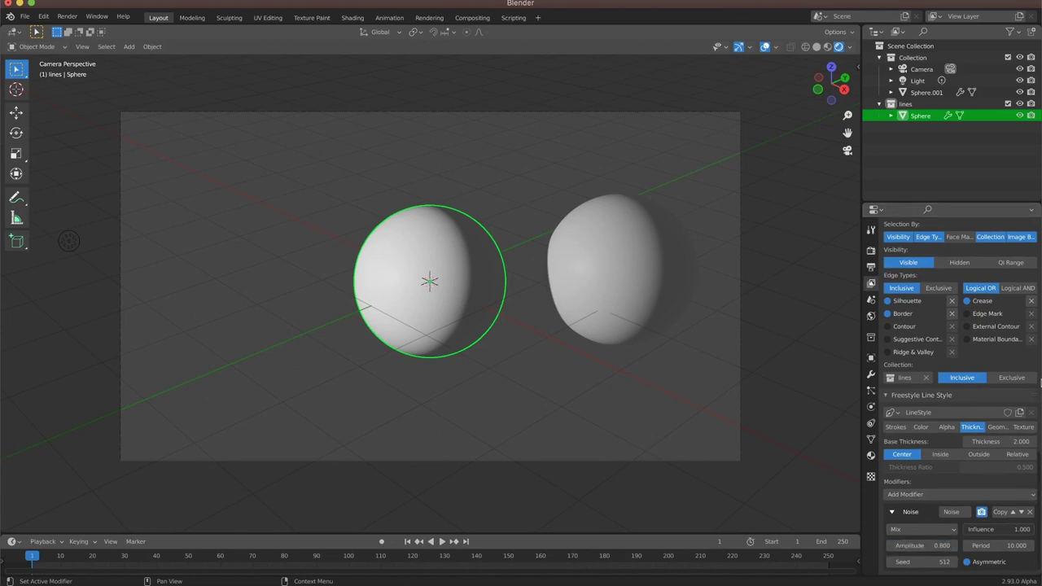
Step: Render the frame, examine the sphere's outline up close, close the render and clear the selection
key(F12)
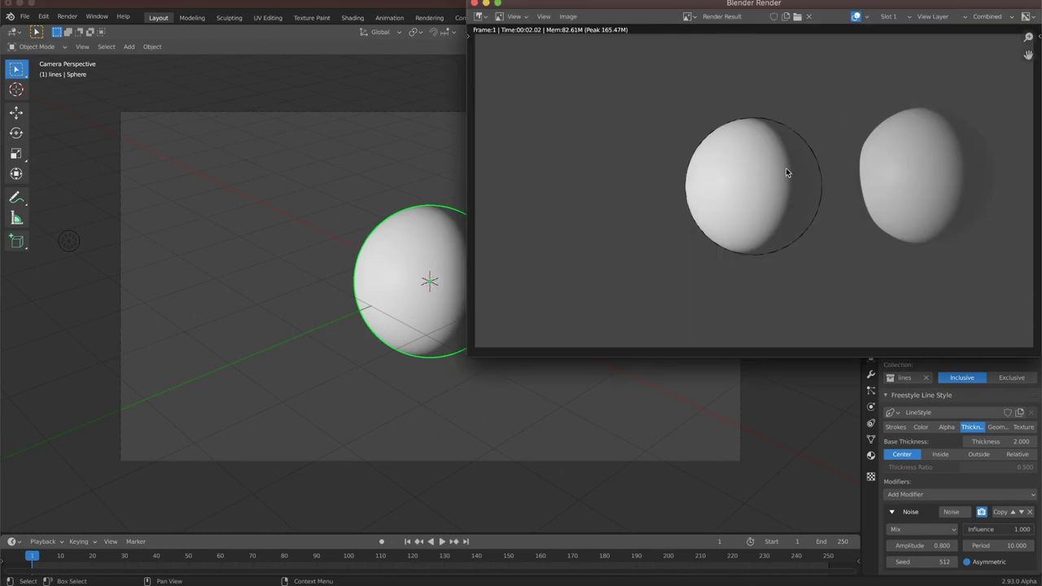
scroll(788, 171, up, 6)
scroll(789, 172, down, 2)
scroll(784, 172, up, 2)
scroll(563, 217, up, 2)
scroll(565, 217, down, 4)
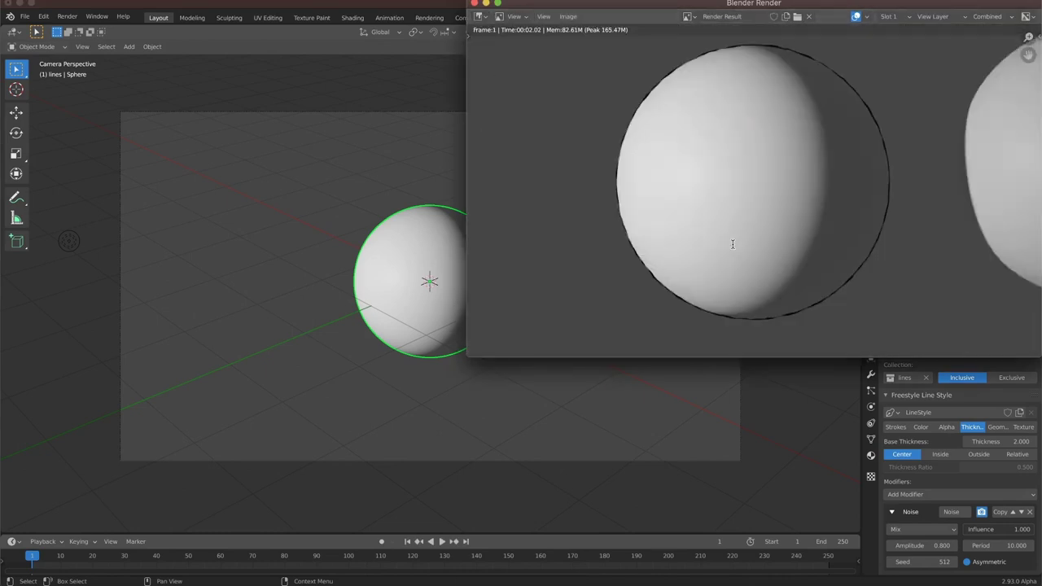
key(Escape)
click(646, 171)
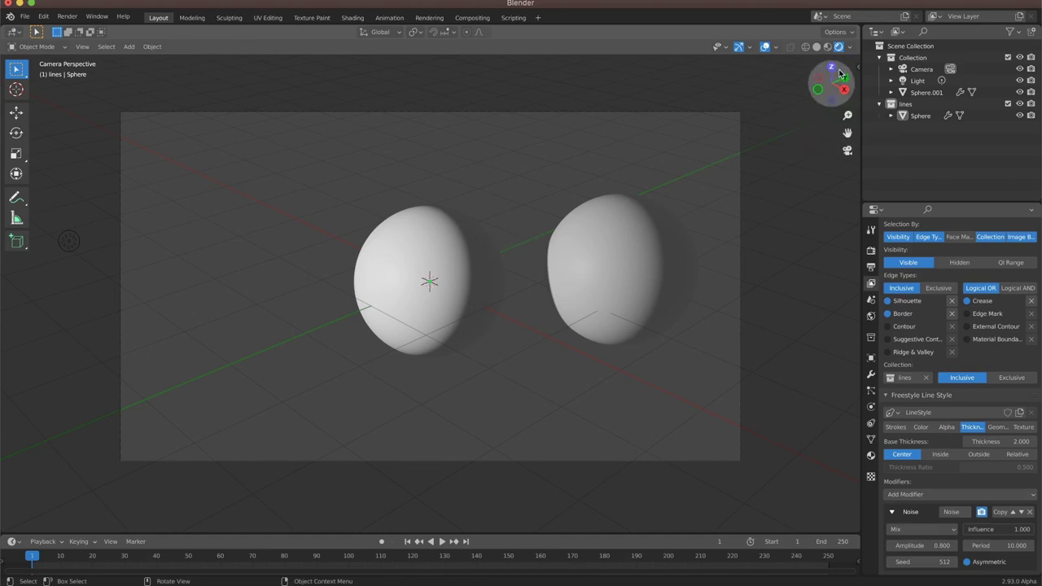
drag(844, 71, 827, 93)
drag(171, 215, 340, 484)
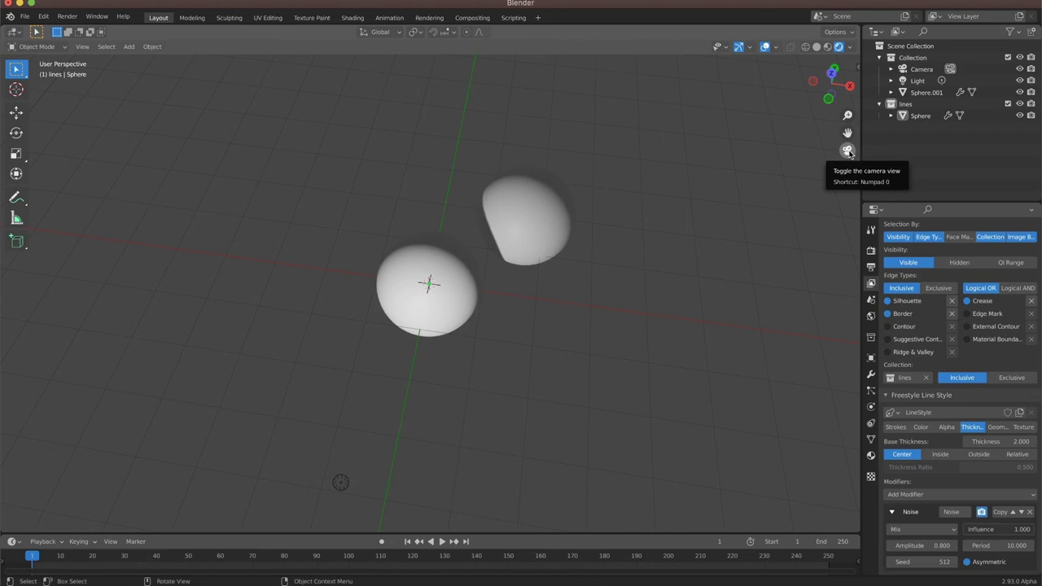
click(848, 152)
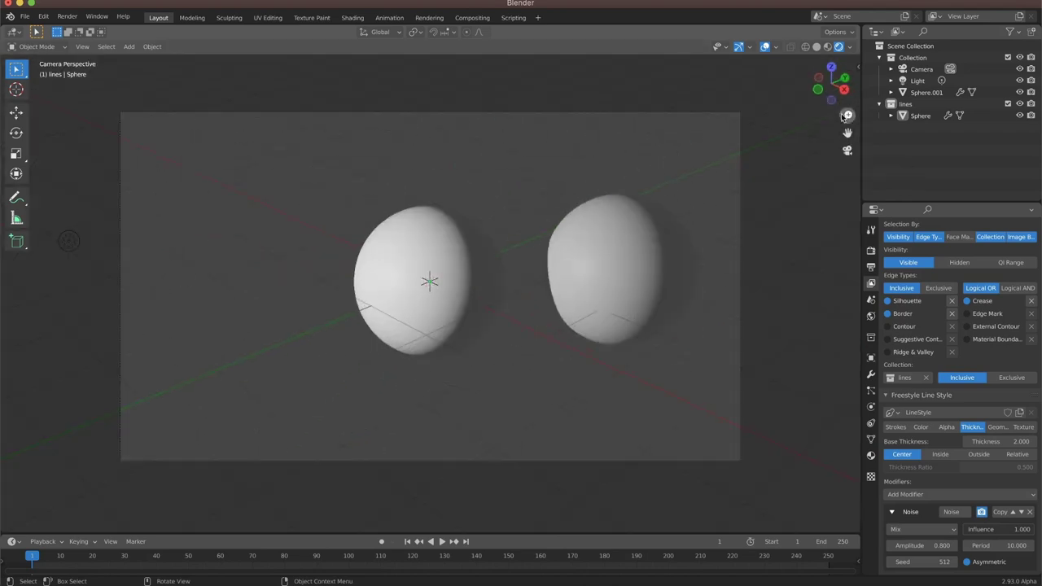
Step: Add a blank Grease Pencil object in top view, move it beside the front of the origin sphere, and return to the camera view
click(831, 69)
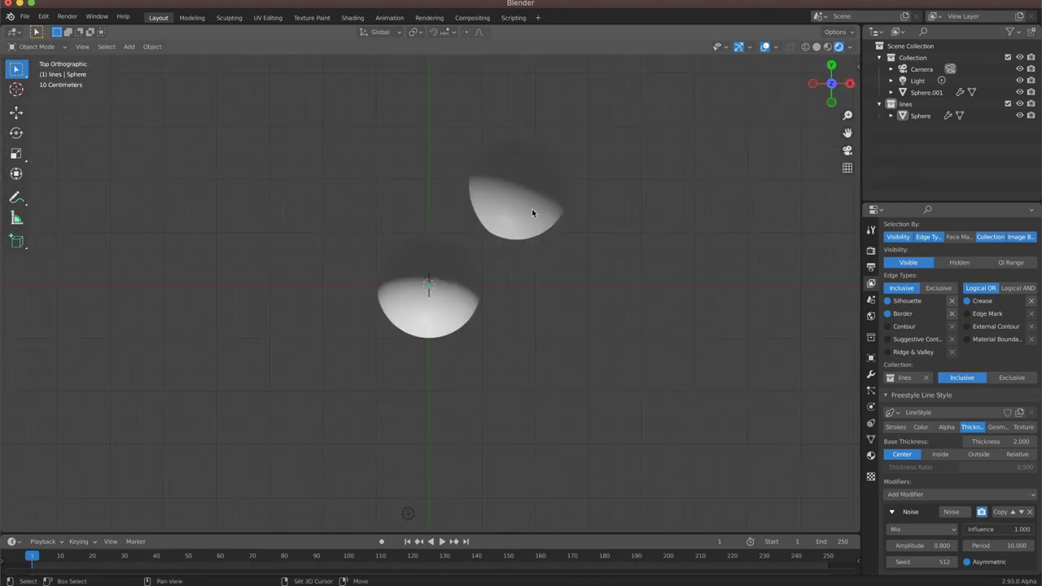
key(shift+a)
mouse_move(518, 301)
click(604, 299)
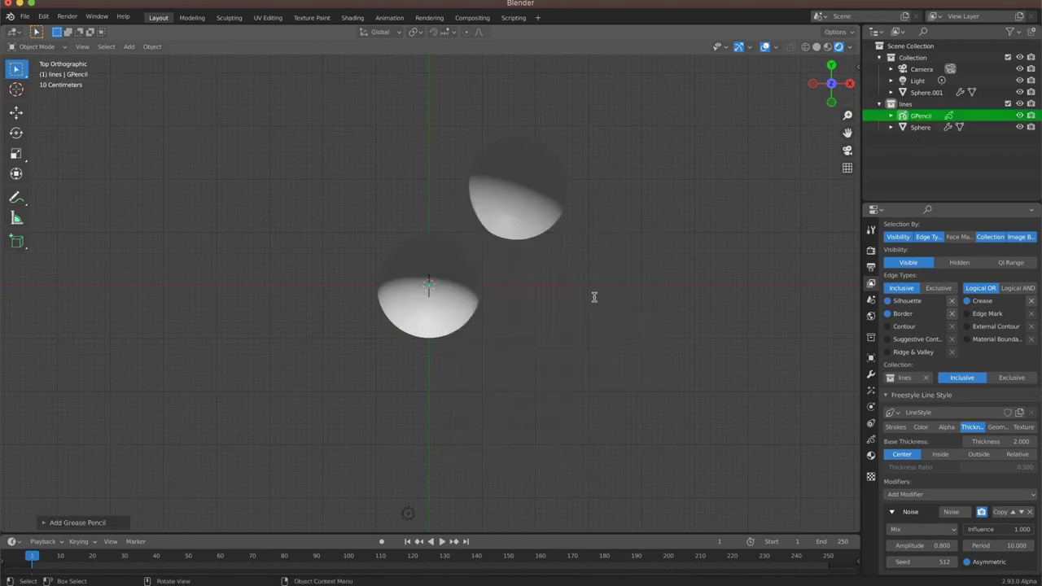
key(g)
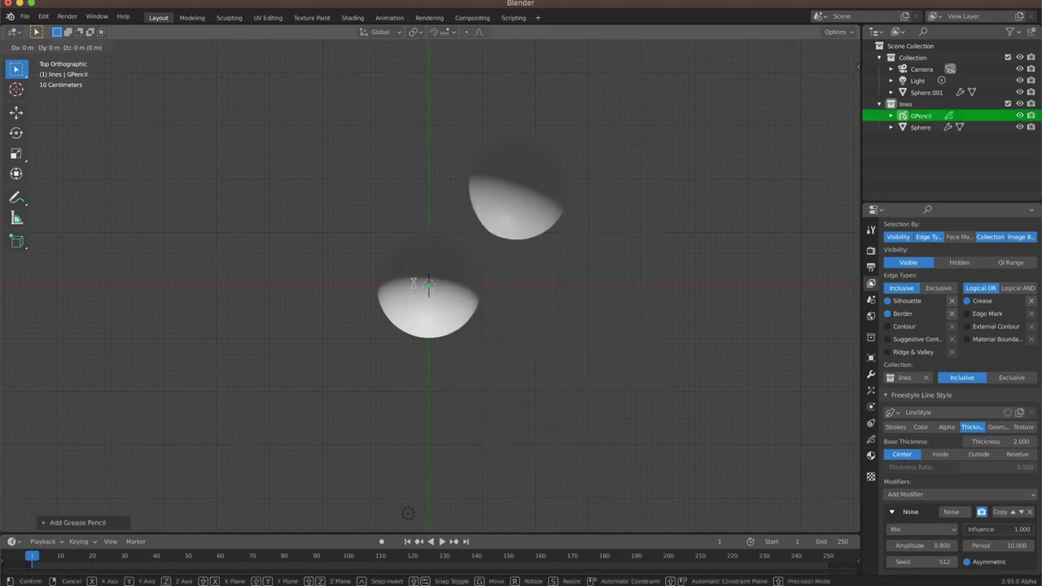
click(486, 339)
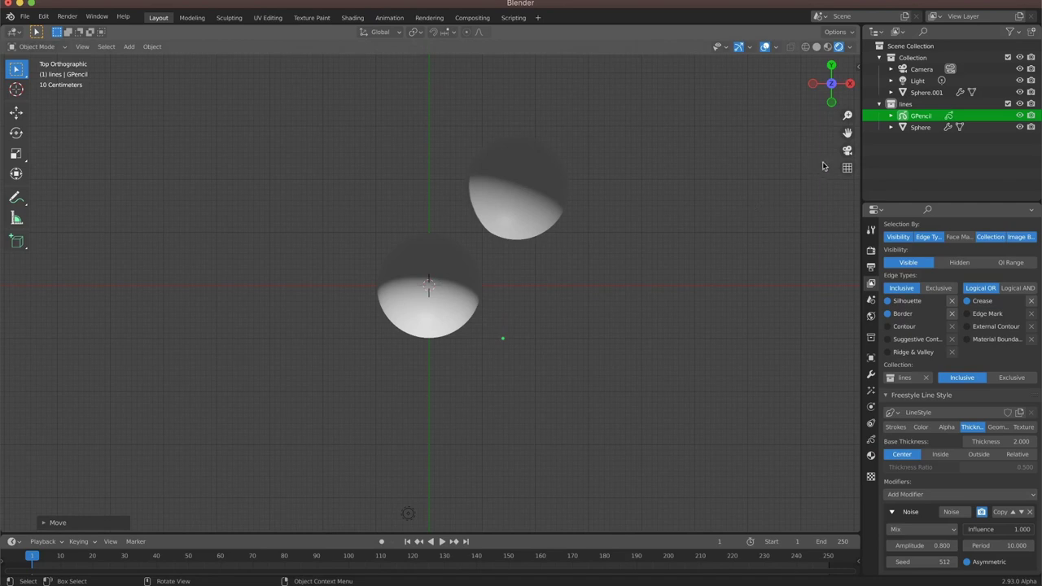
click(847, 151)
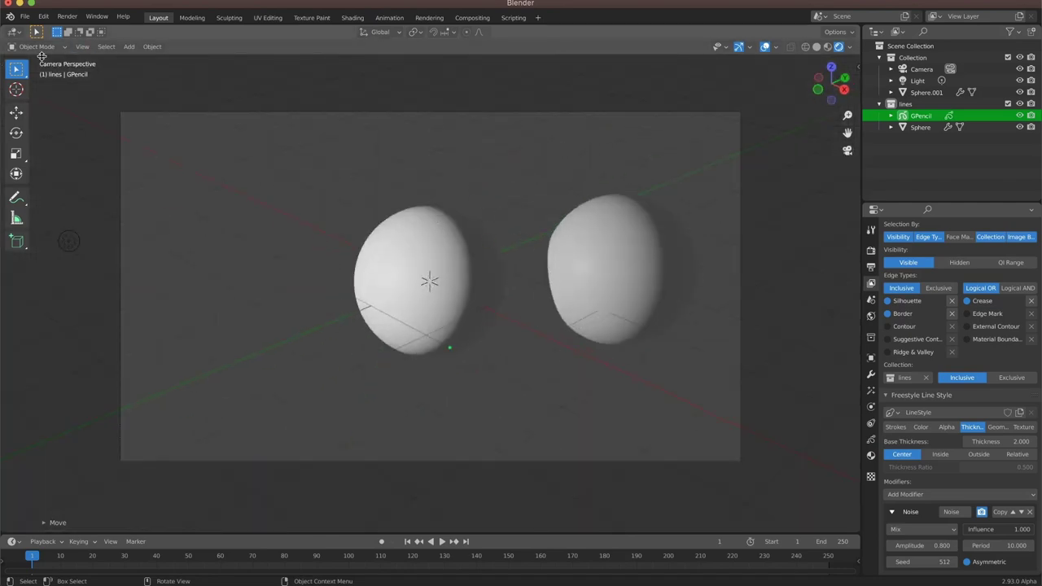
Step: Put the Grease Pencil object into Draw mode and give it a new material and a new layer
click(44, 46)
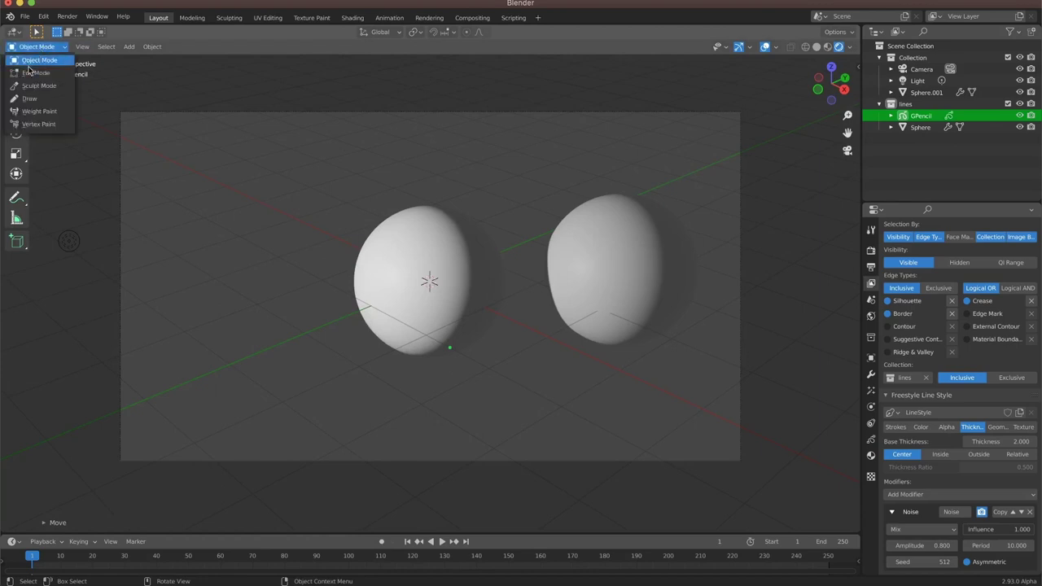
click(33, 99)
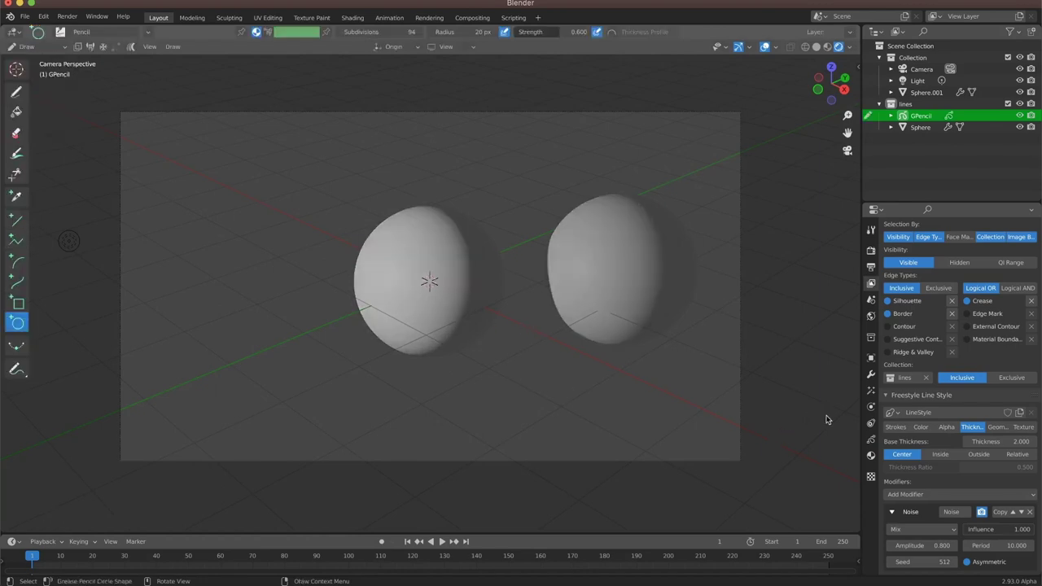
click(871, 455)
click(944, 345)
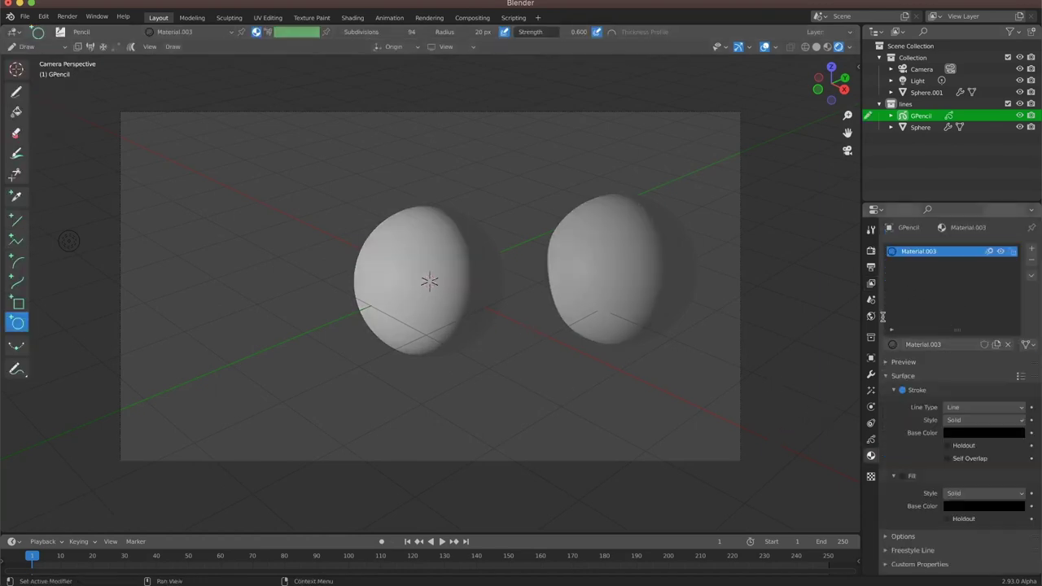
click(871, 439)
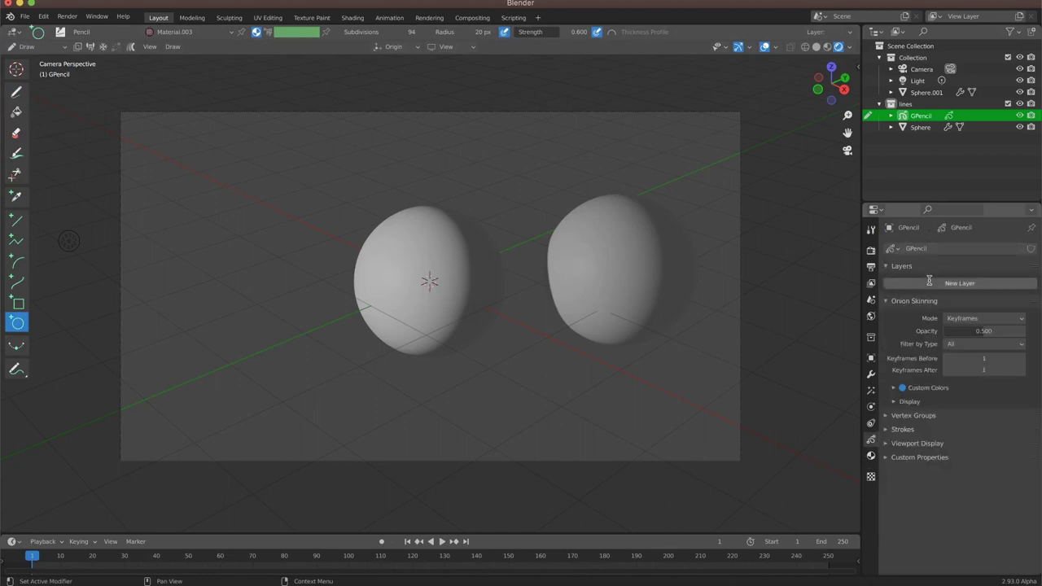
click(960, 283)
Step: Draw a large Grease Pencil circle overlapping both spheres in the camera view and render the frame to check it
drag(410, 138, 627, 349)
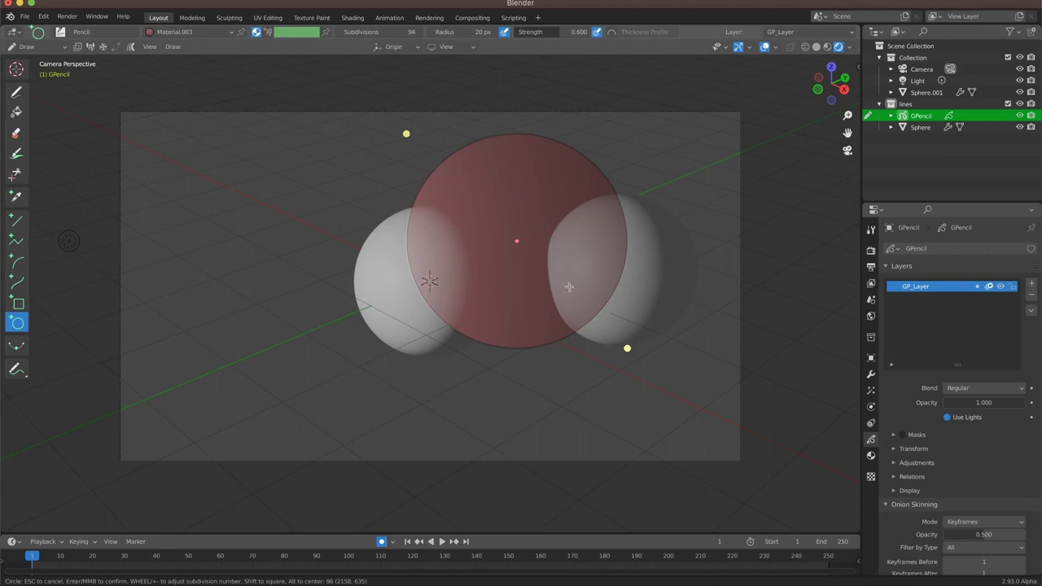
key(Return)
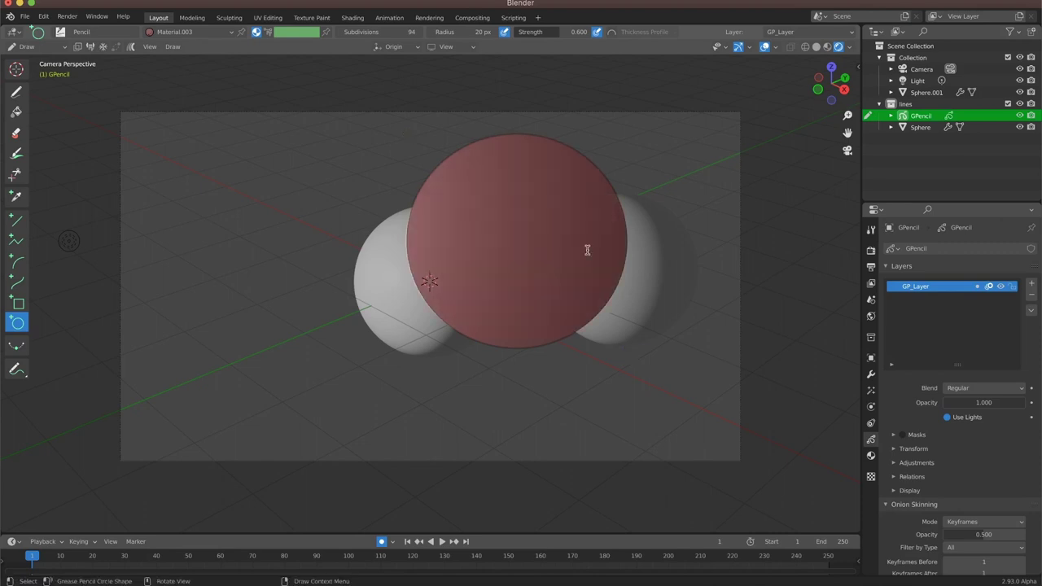
key(F12)
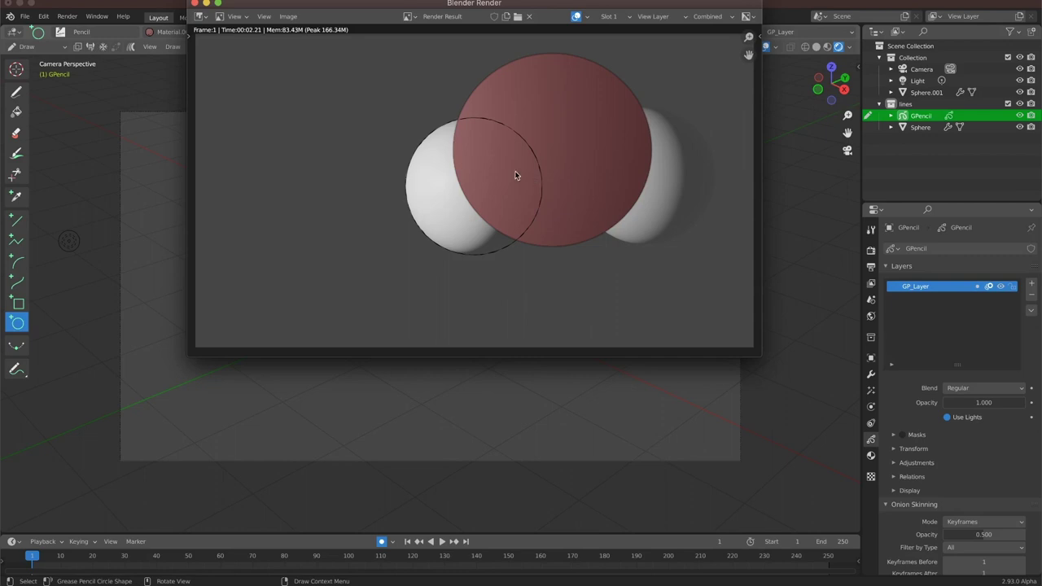
key(Escape)
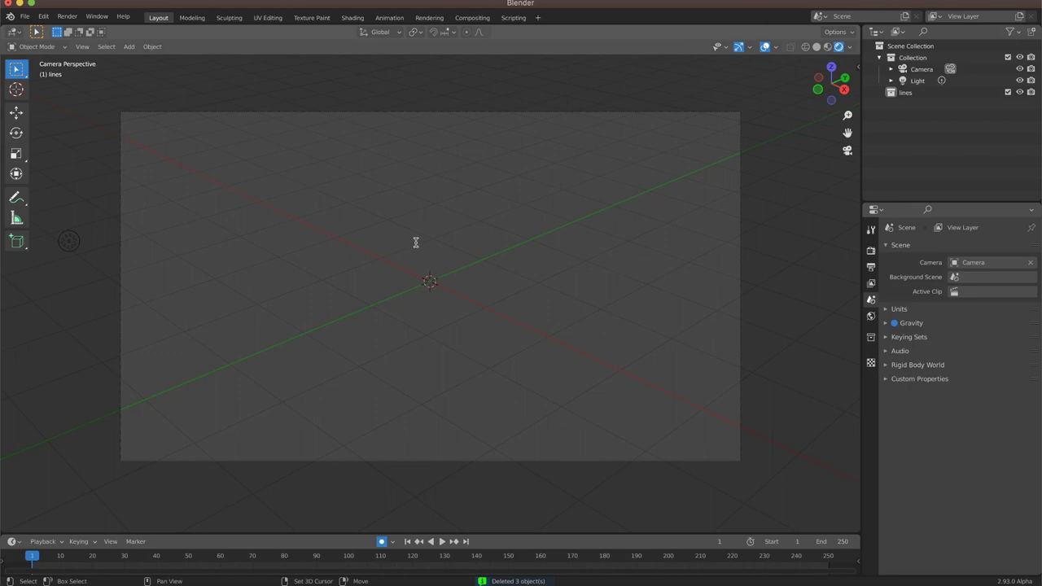
Step: Add a UV sphere at the world origin and smooth it with a Subdivision Surface modifier
key(shift+a)
mouse_move(390, 252)
click(465, 303)
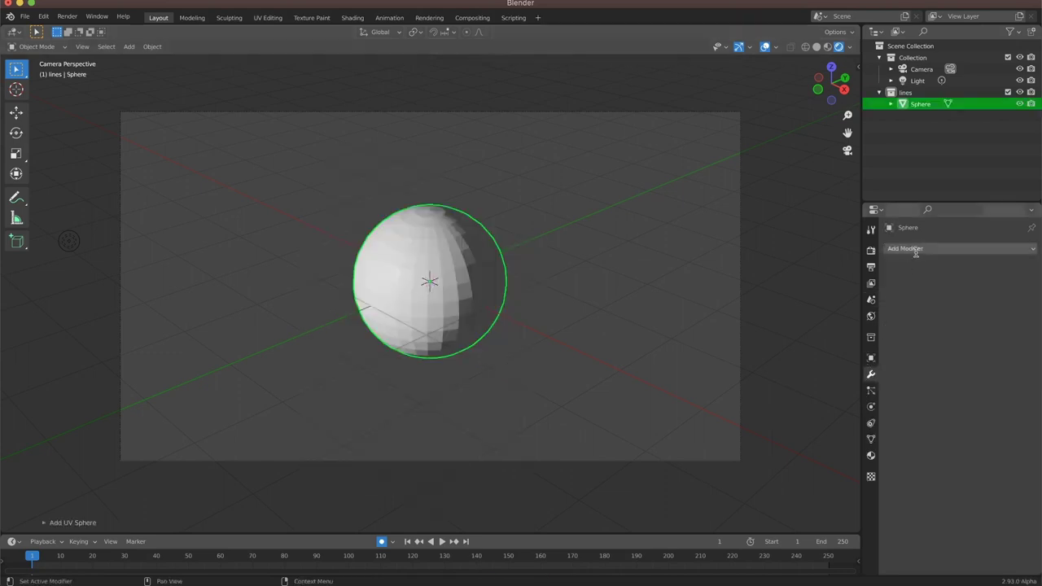
key(ctrl+2)
Step: Add a blank Grease Pencil object at the origin and give it a new material and a new layer
key(shift+a)
mouse_move(531, 384)
click(602, 388)
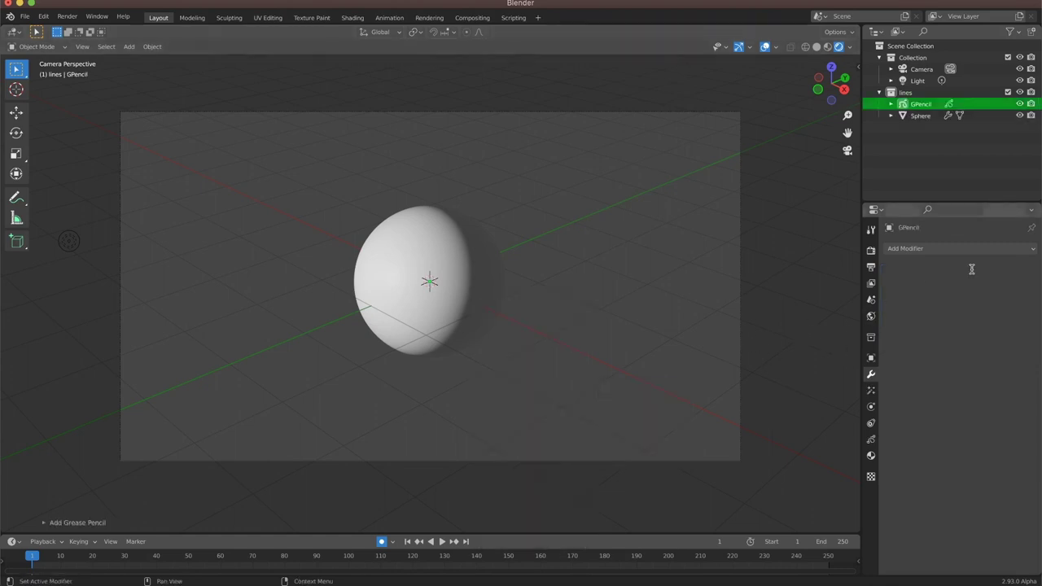
click(871, 456)
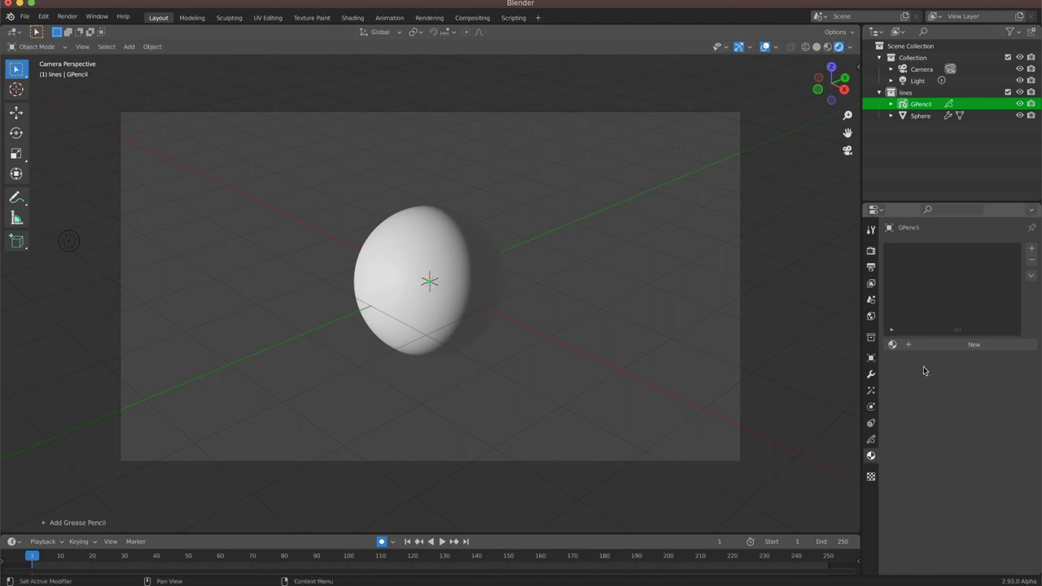
click(923, 355)
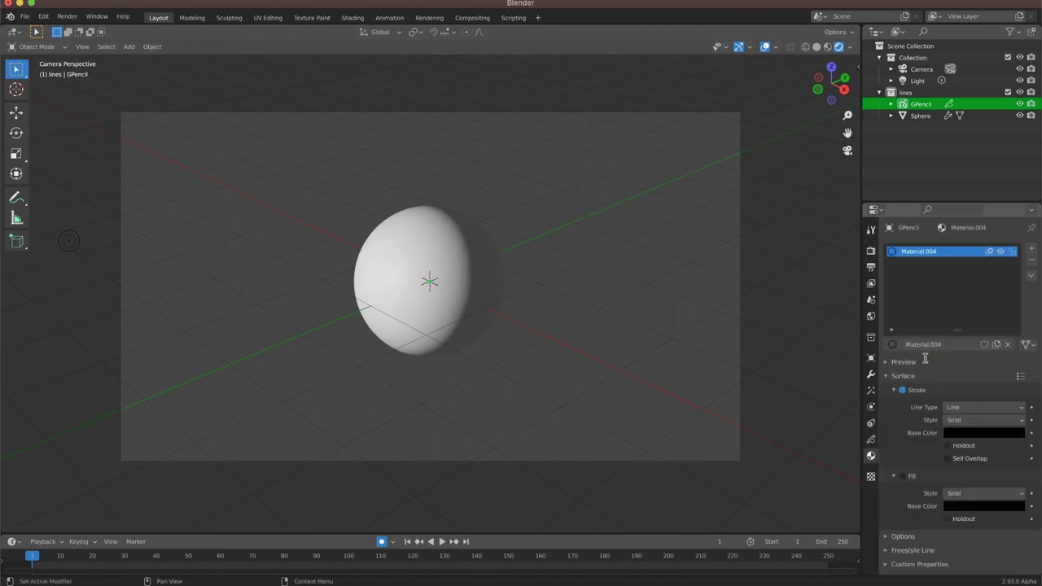
click(871, 440)
click(928, 287)
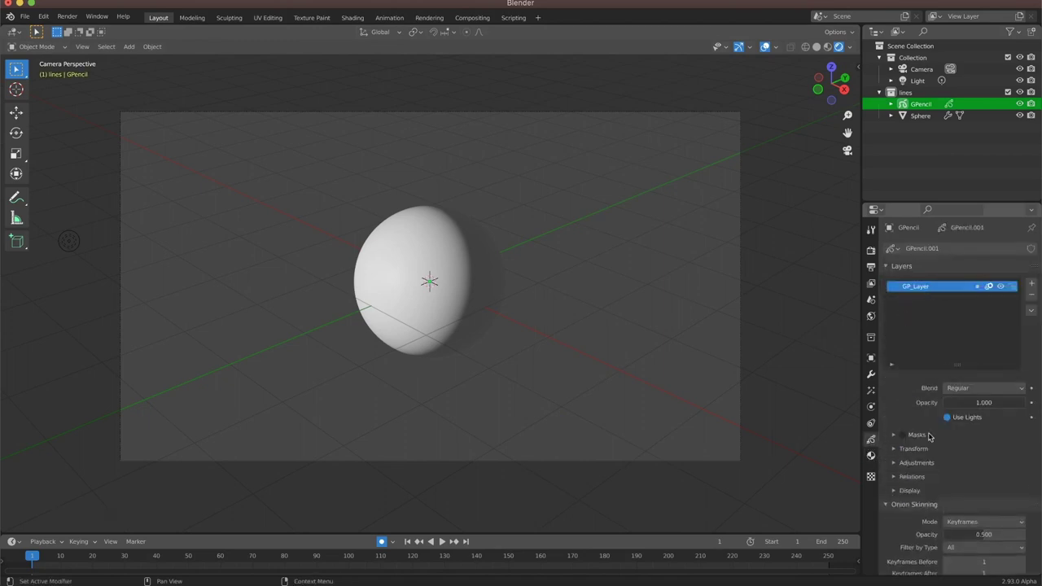
Step: Add a Line Art modifier to the Grease Pencil object, with source type Object and the sphere as source object
click(873, 377)
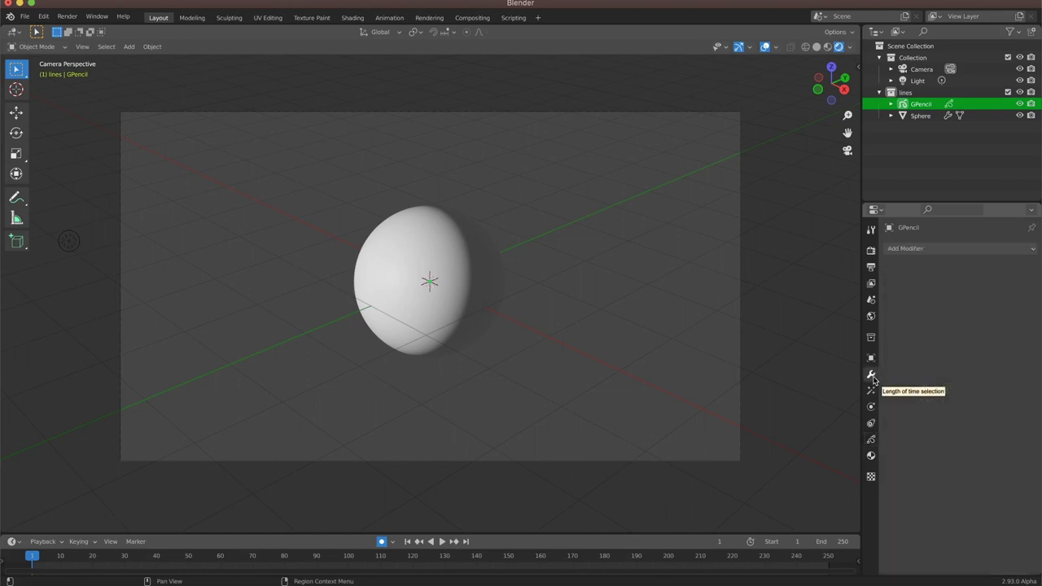
click(925, 247)
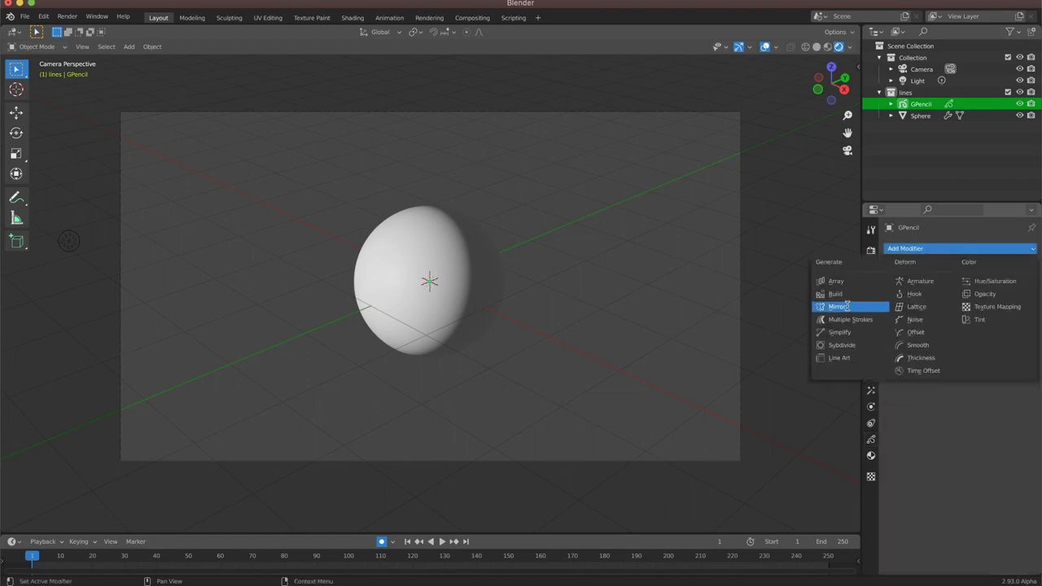
click(852, 357)
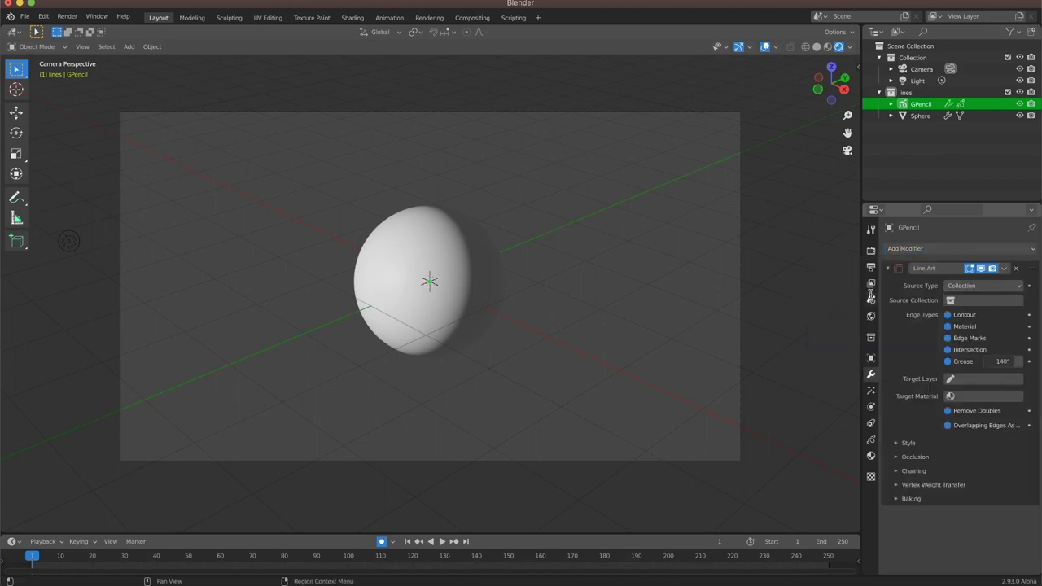
click(965, 287)
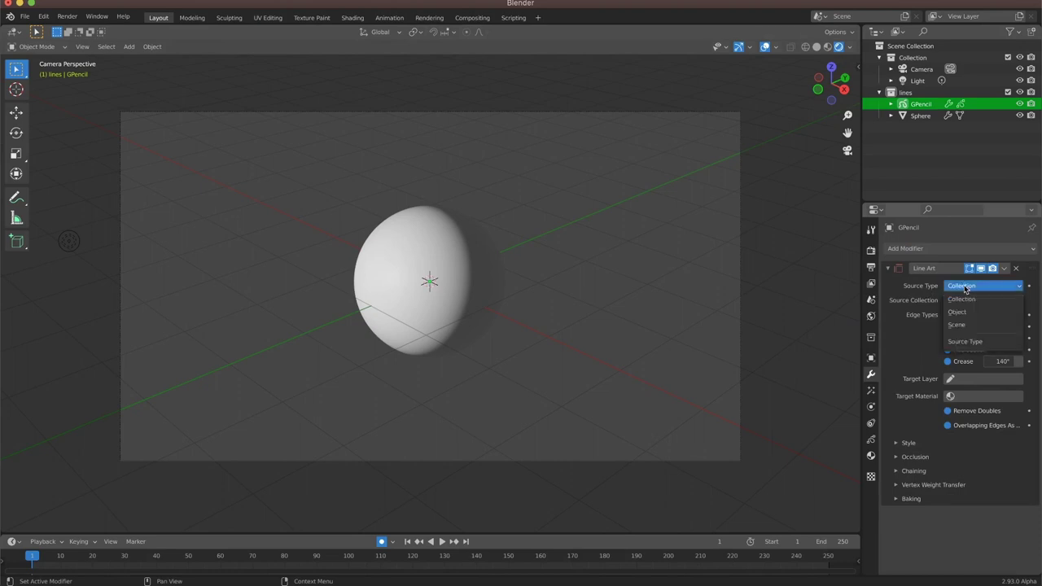
click(959, 312)
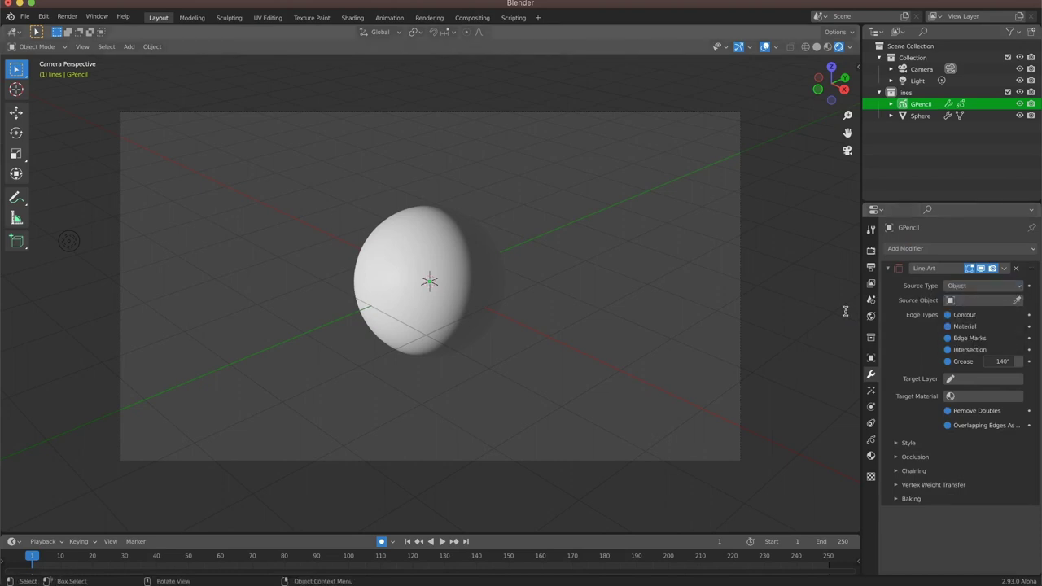
click(1017, 300)
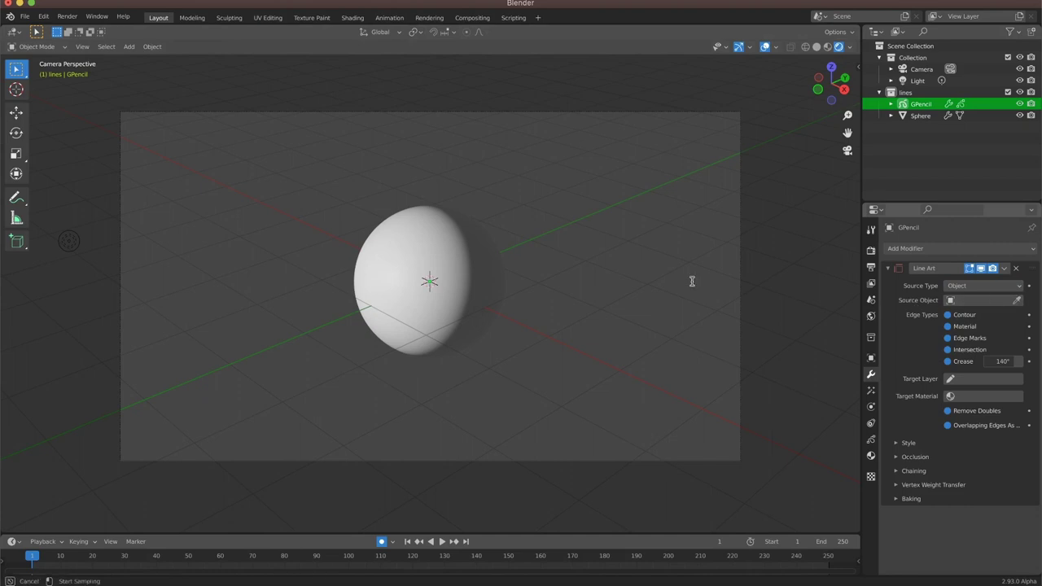
click(417, 271)
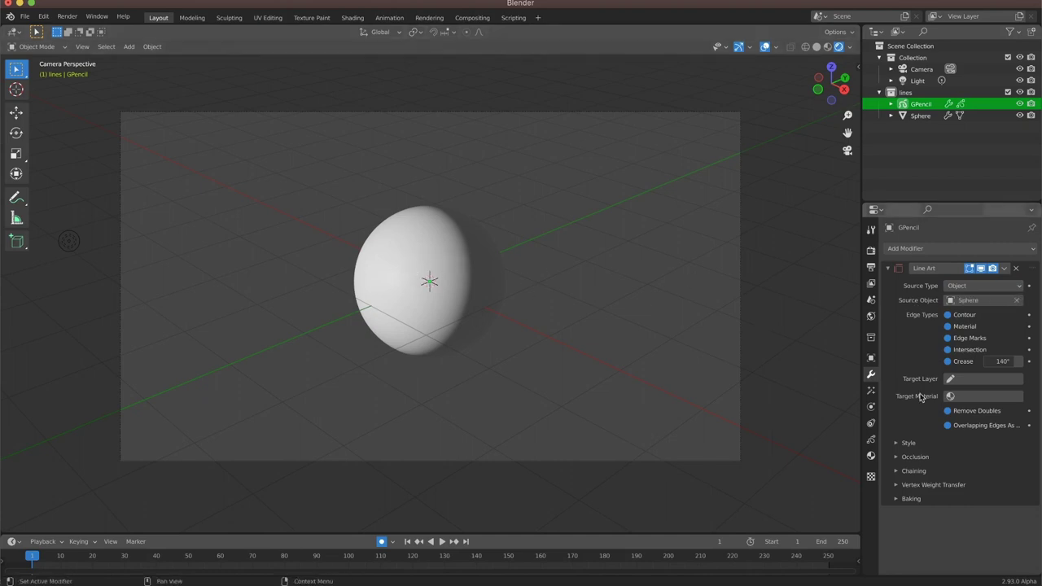
Step: Set the Line Art modifier's target layer to GP_Layer and its target material to Material.004
click(948, 380)
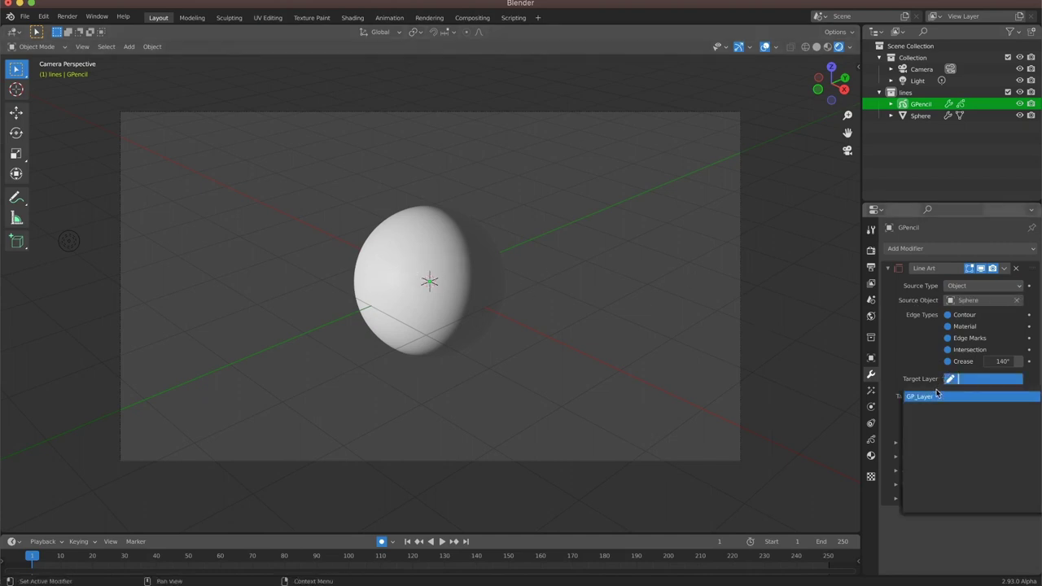
click(936, 396)
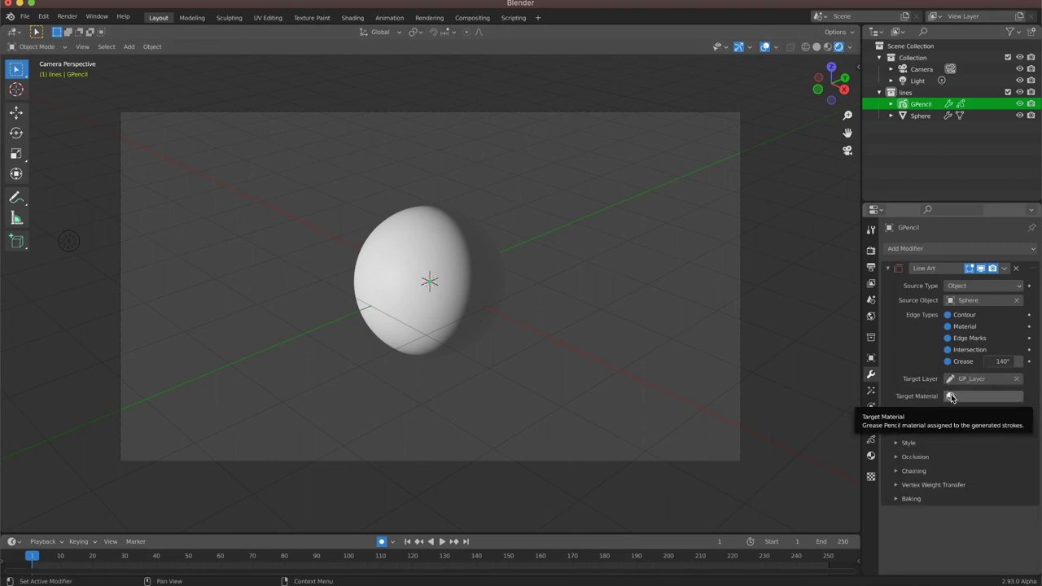
click(951, 397)
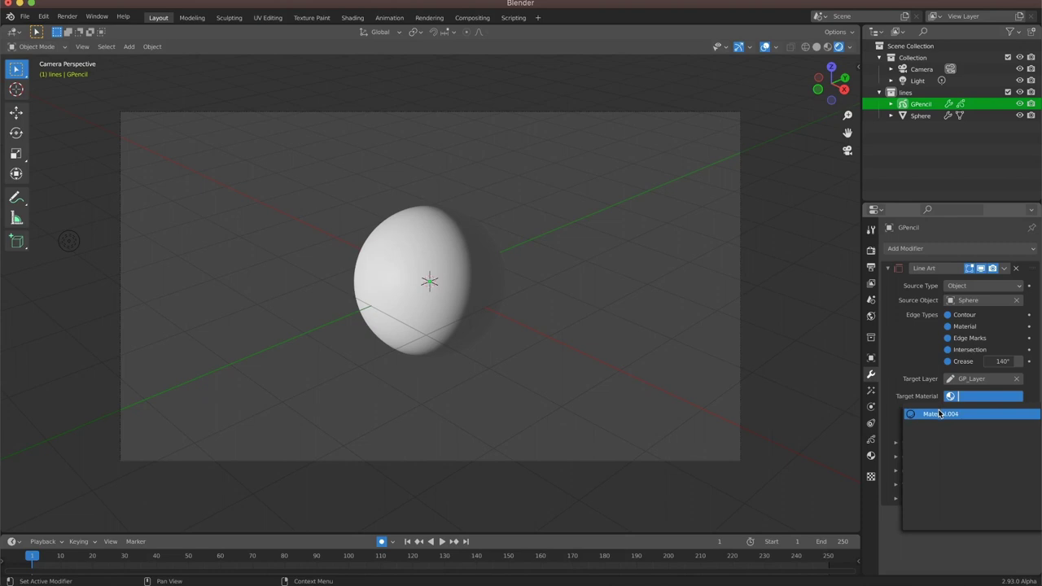
click(940, 415)
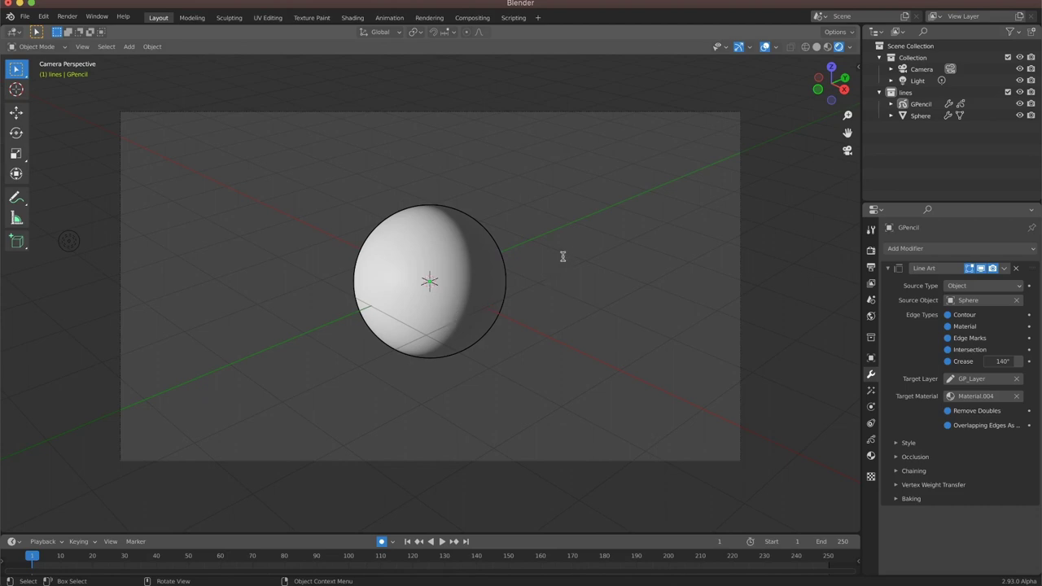
Step: Keyframe the camera's starting position at frame 1 by shifting it slightly with auto-keying on
drag(832, 82, 672, 123)
key(KP_0)
click(436, 461)
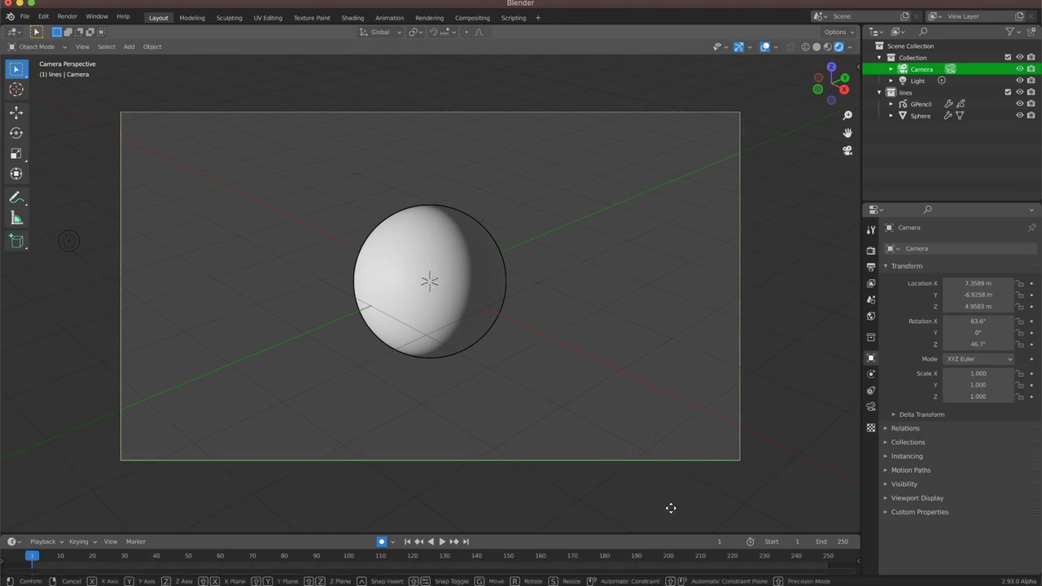
key(g)
click(639, 505)
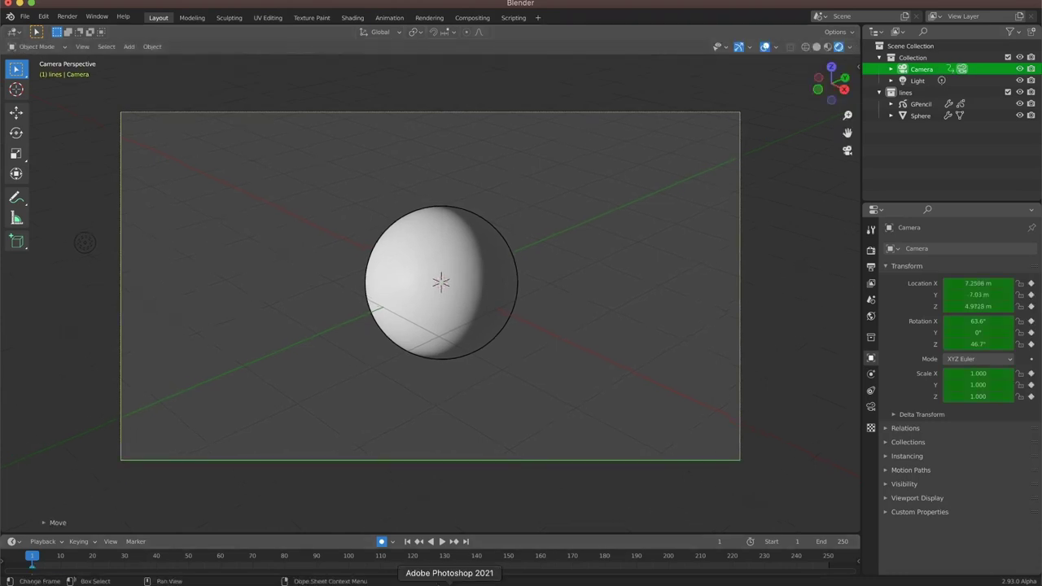
Step: Keyframe the camera at frame 90 by moving and rotating it to view the sphere from a different angle
click(317, 557)
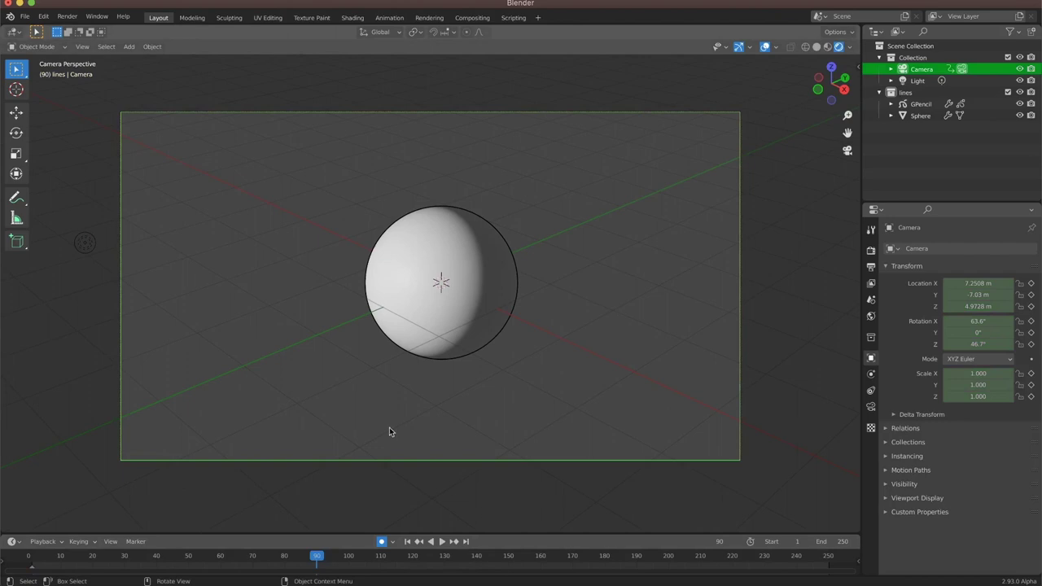
key(g)
click(591, 420)
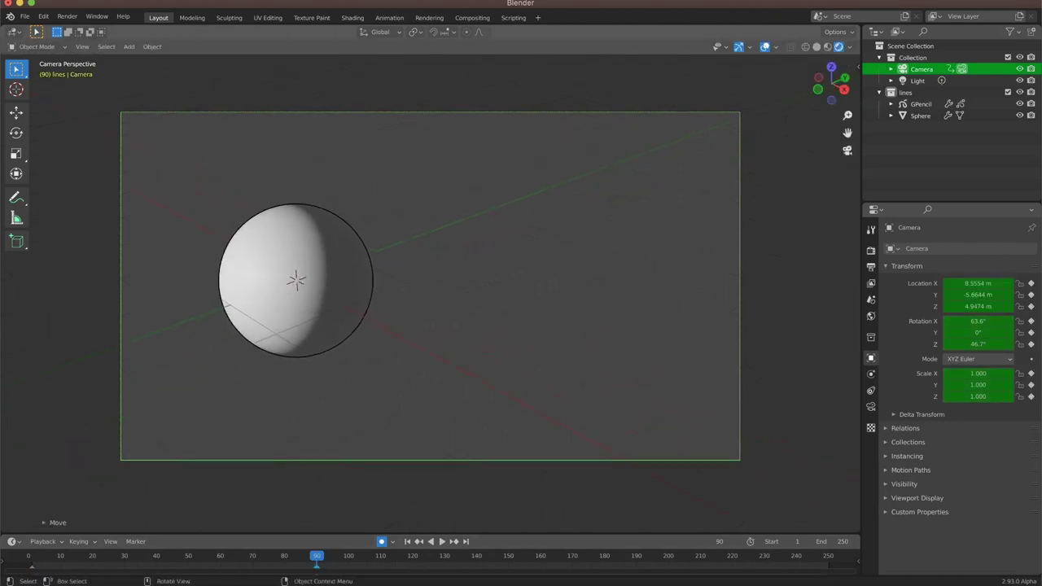
key(r)
key(r)
key(Return)
key(g)
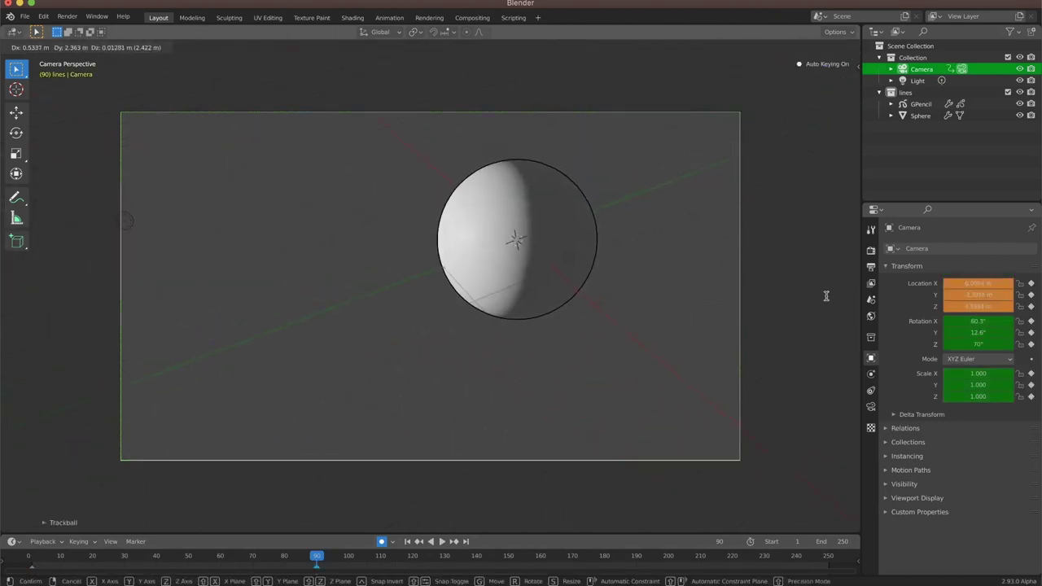
click(852, 282)
Step: Set the animation's end frame to 90, play it briefly and return to the start of the timeline
click(836, 542)
key(Return)
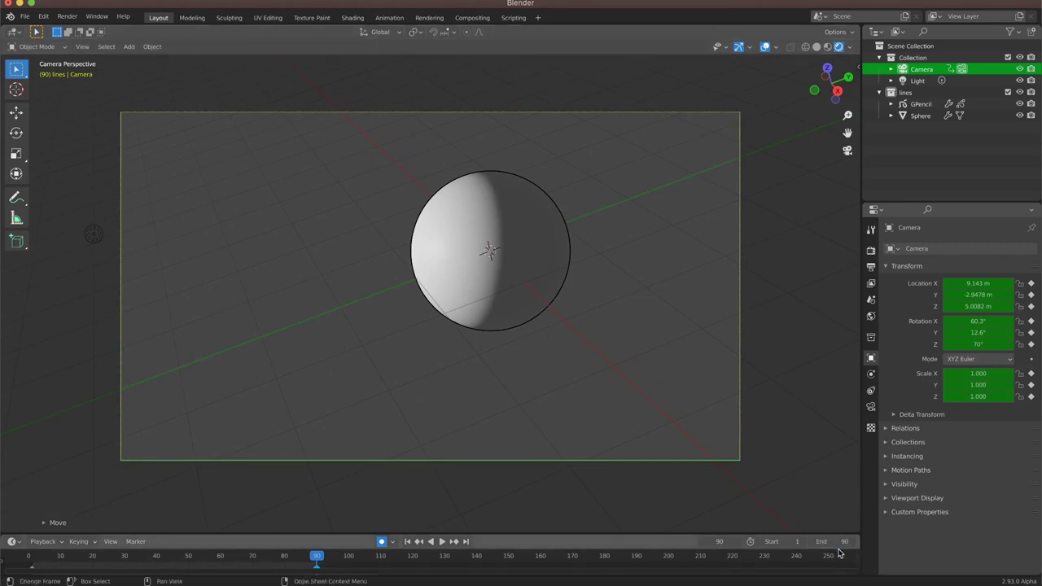
key(space)
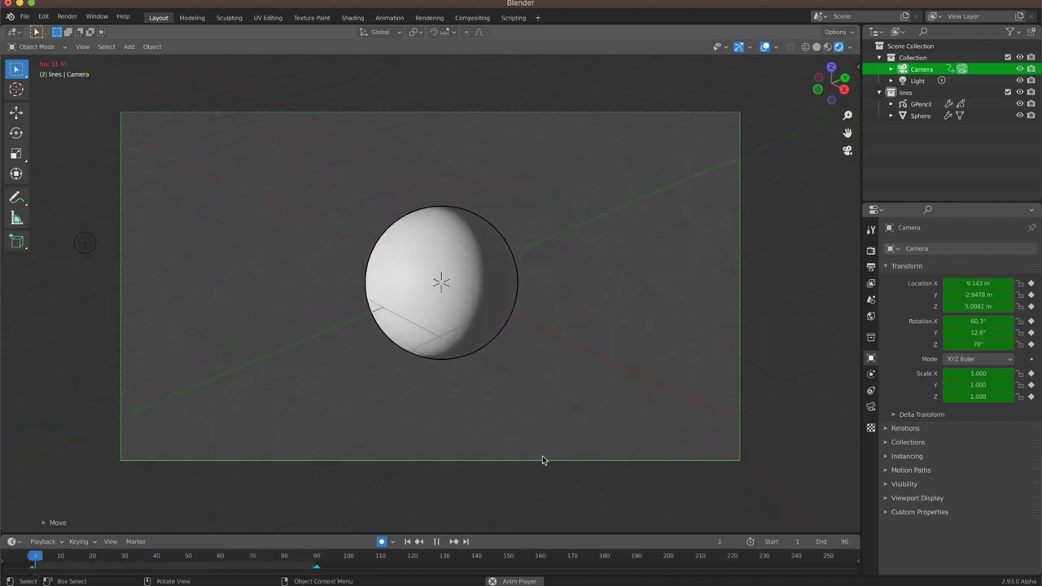
key(space)
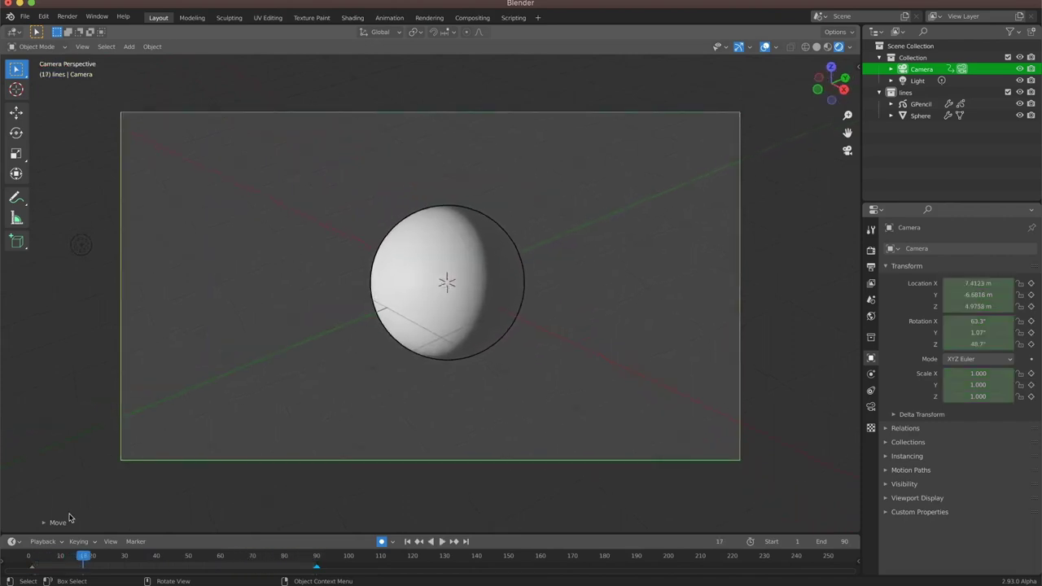
drag(83, 564, 28, 562)
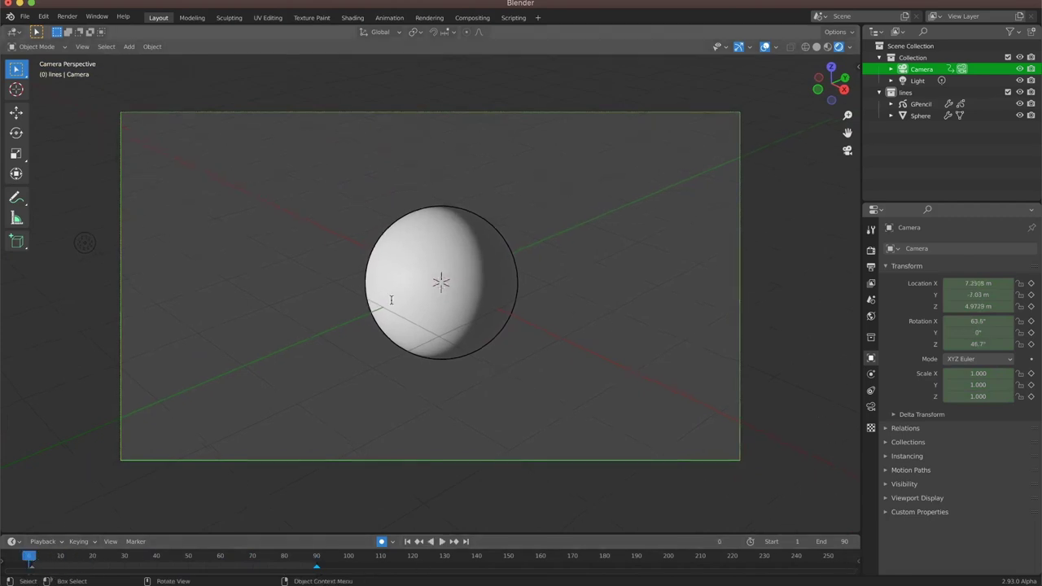
Step: Bake the Line Art of the Grease Pencil outline and play the animation to check the baked strokes
click(424, 274)
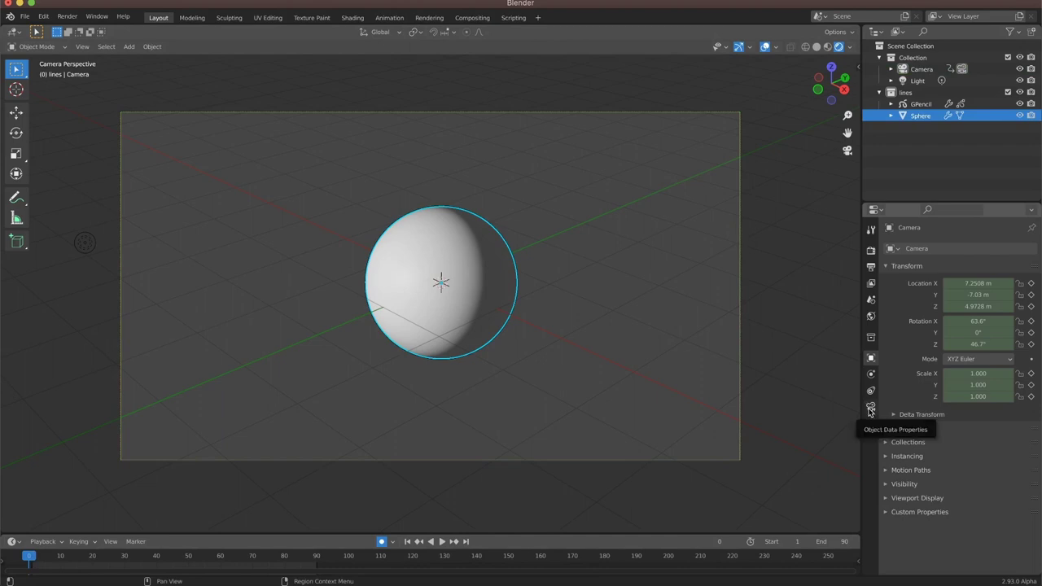
click(510, 331)
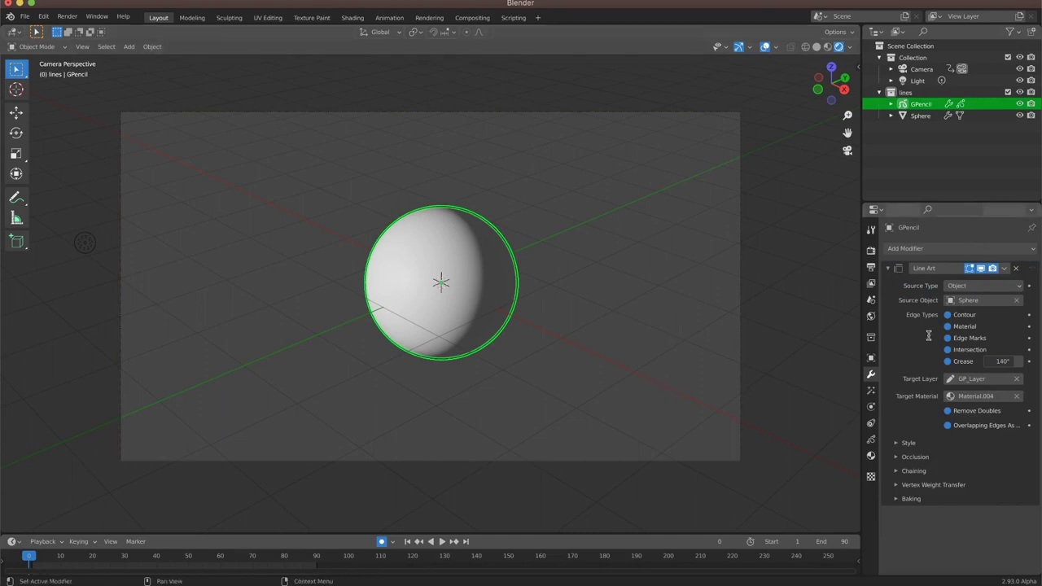
click(895, 499)
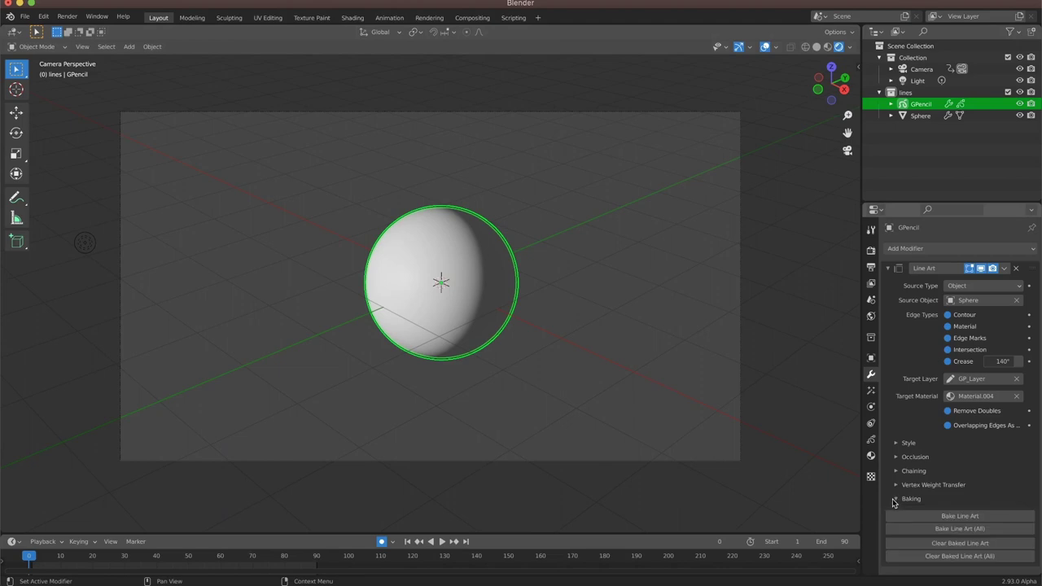
click(937, 516)
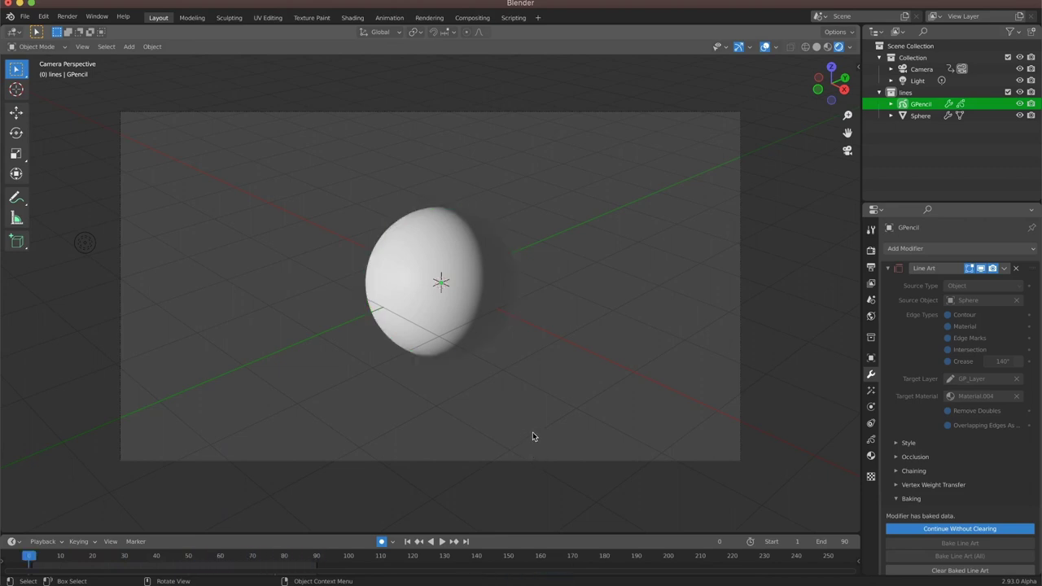
key(space)
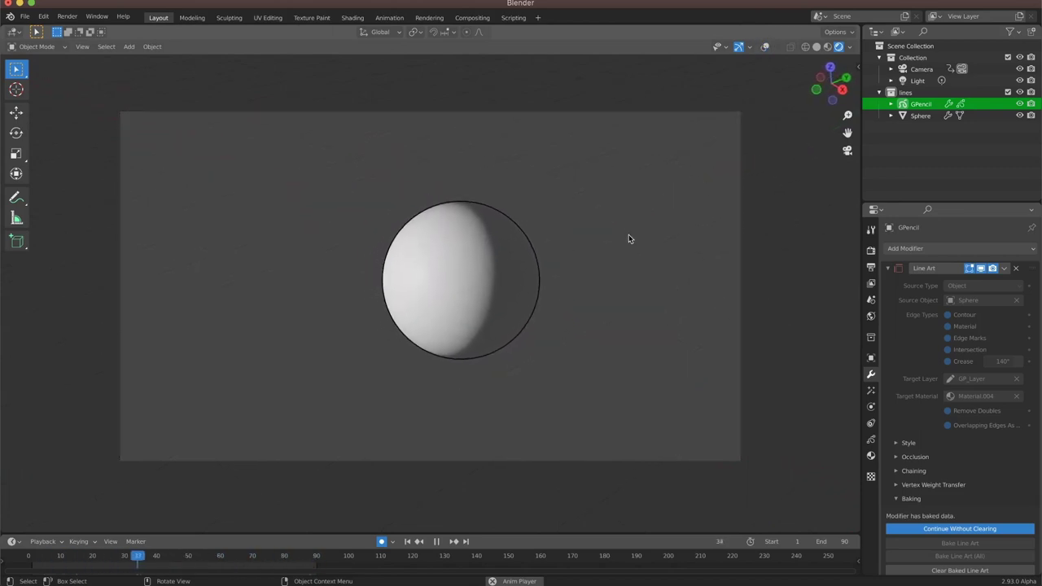
key(Escape)
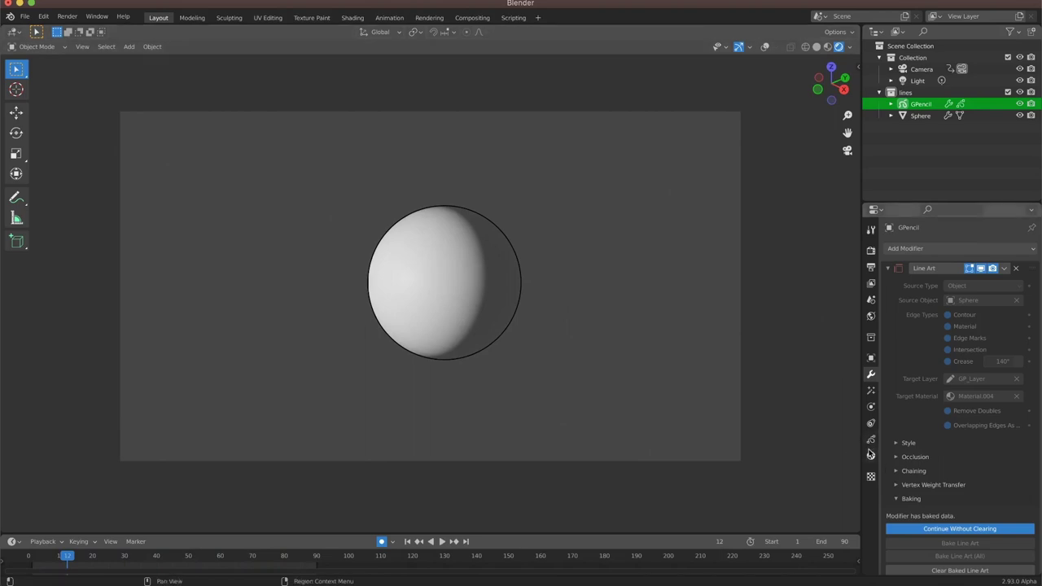
Step: Change the stroke base color of the Grease Pencil's Material.004 from black to a lighter olive tone
click(870, 453)
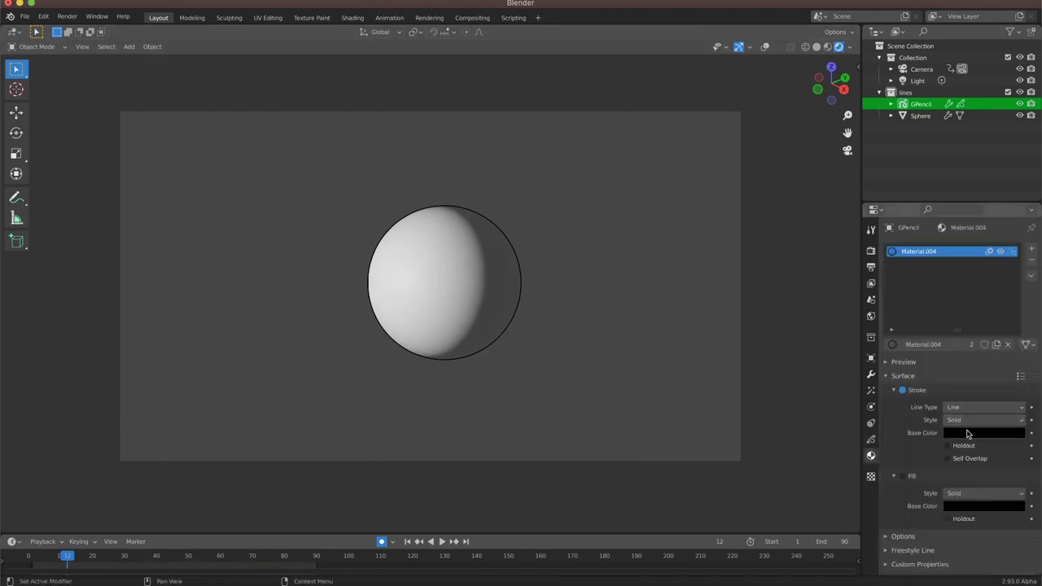
click(968, 433)
drag(1017, 316, 1016, 270)
drag(980, 327, 969, 329)
Step: Add a Subdivide modifier to the Grease Pencil object with 3 subdivisions
click(920, 115)
click(871, 375)
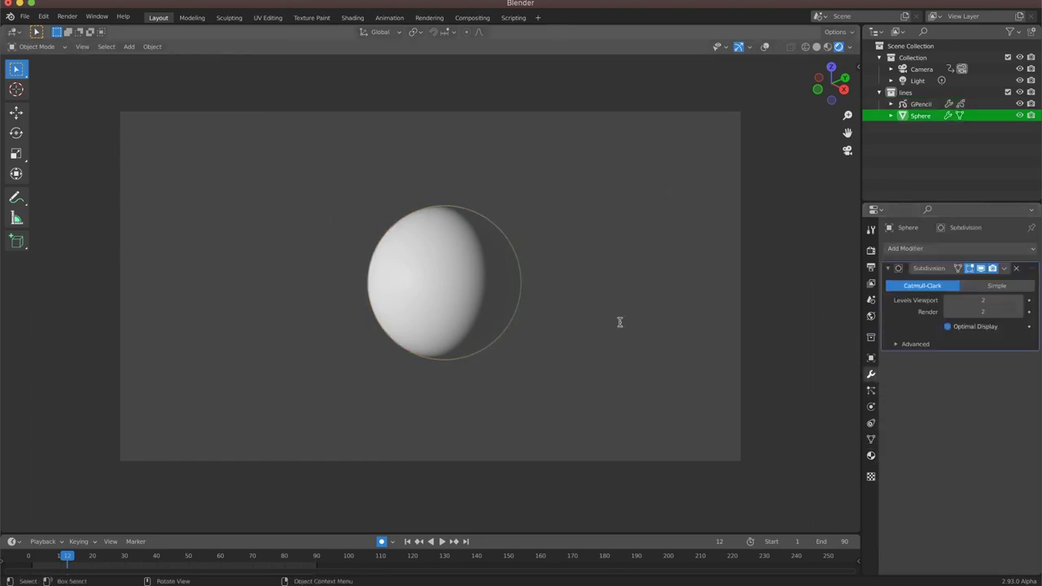
click(517, 311)
click(920, 248)
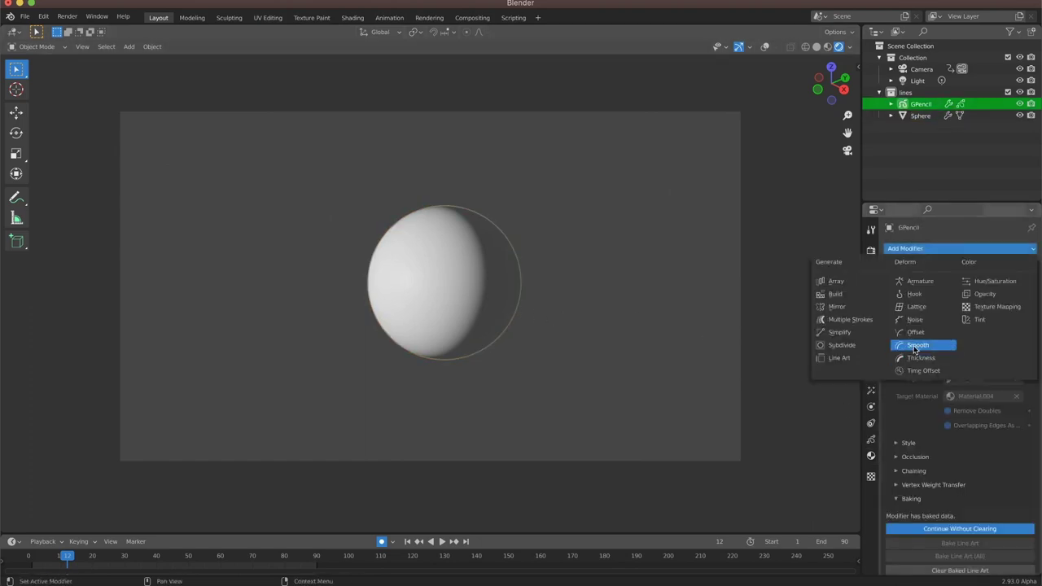
click(863, 344)
click(1019, 552)
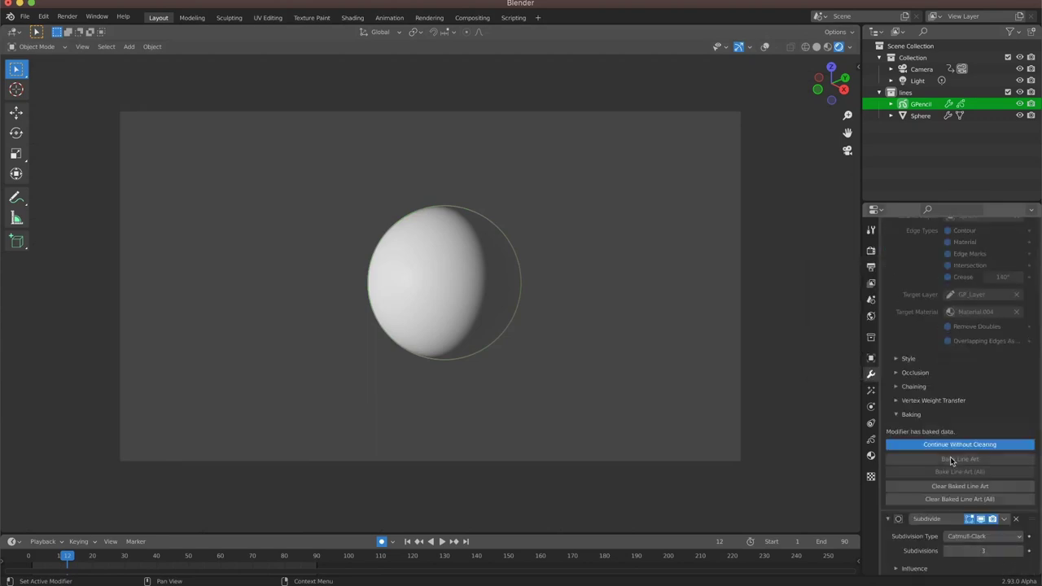
Step: Add a Noise modifier to the Grease Pencil object and set its Position to 0
scroll(953, 407, up, 3)
click(929, 249)
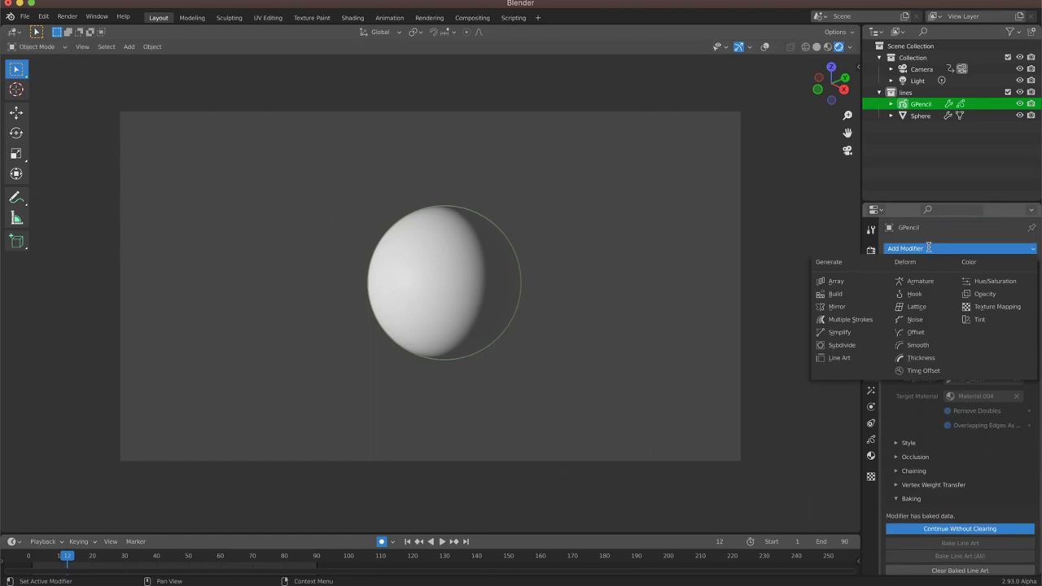
click(907, 318)
scroll(989, 456, down, 5)
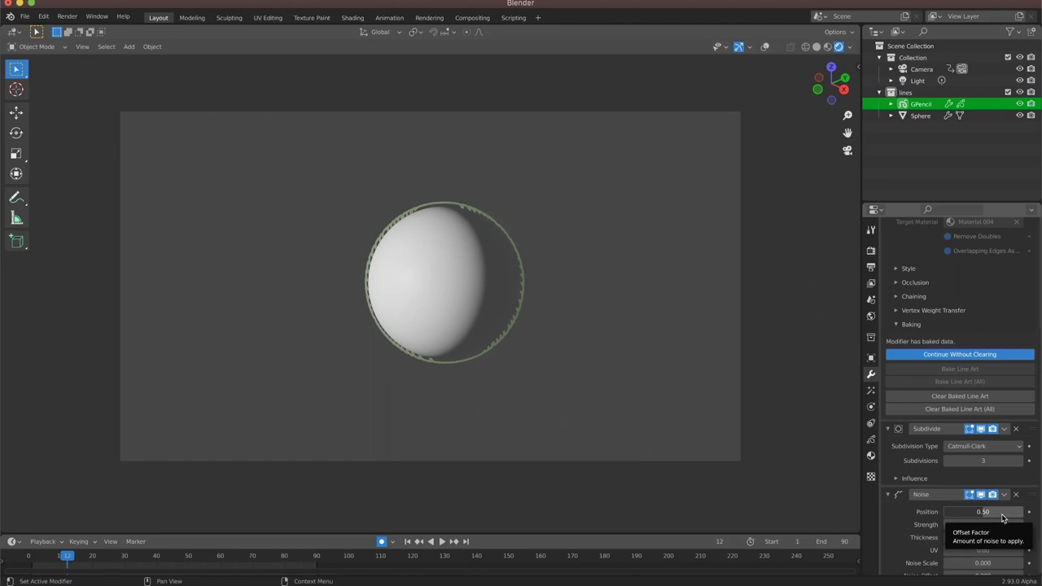
double_click(1002, 515)
text(0)
key(Return)
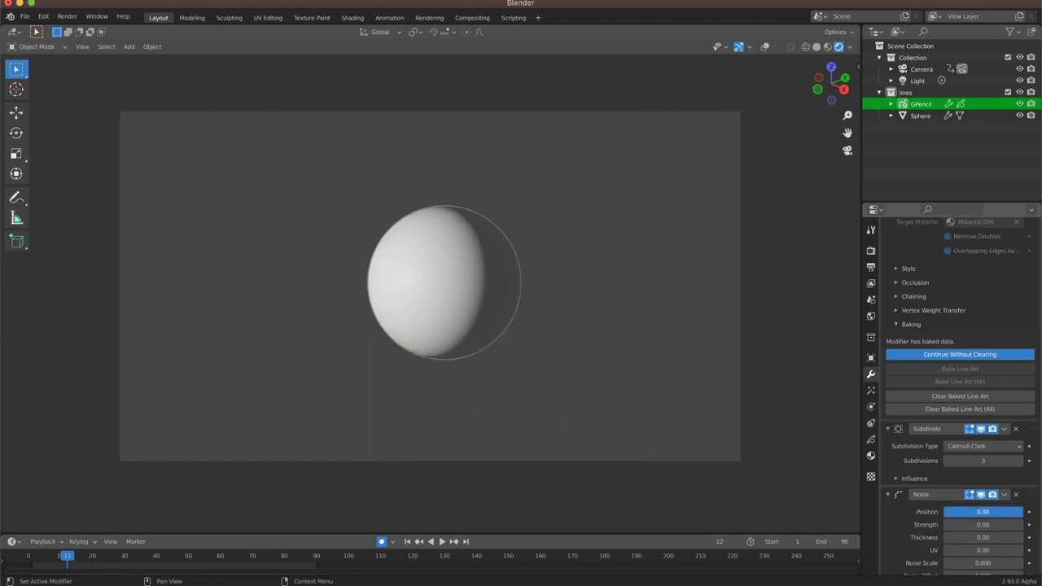
Step: Set the Noise modifier's Thickness to 0.3
click(983, 537)
double_click(1001, 535)
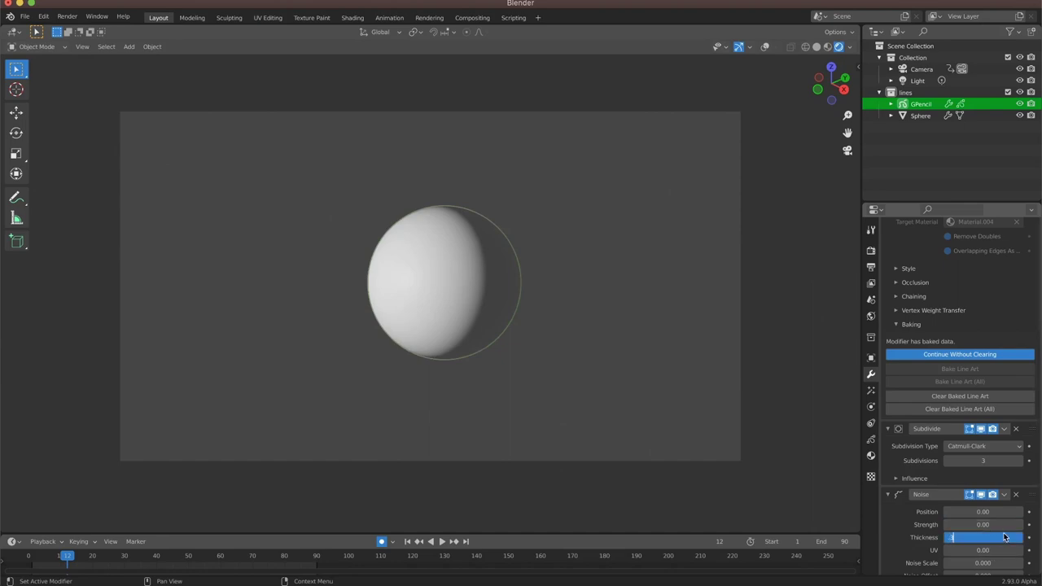
text(.3)
key(Return)
scroll(1004, 538, down, 2)
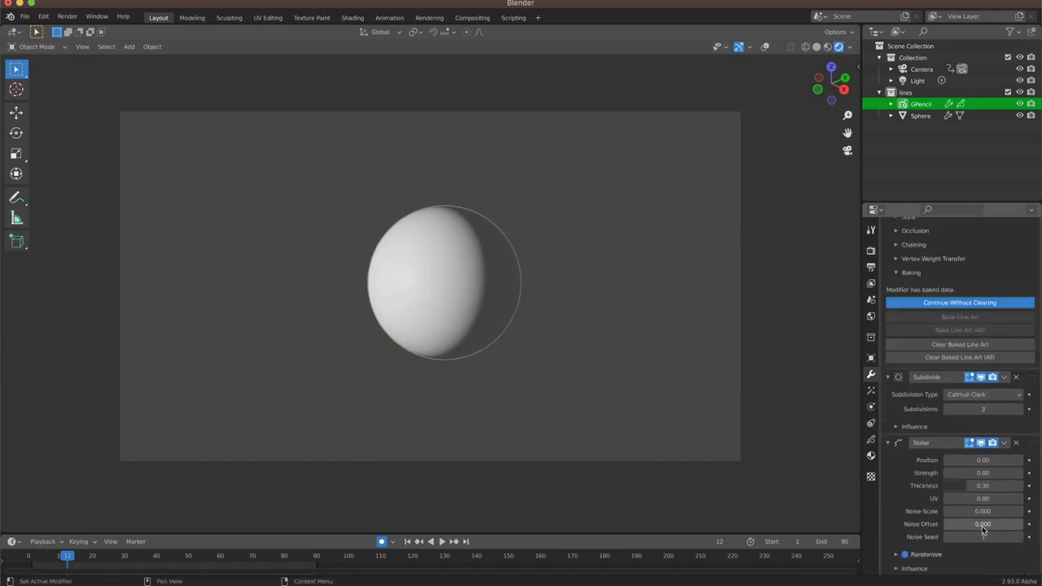
Step: Set the Noise modifier's Noise Scale to 0.2 and try different Thickness strengths
double_click(992, 513)
key(BackSpace)
text(.2)
key(Return)
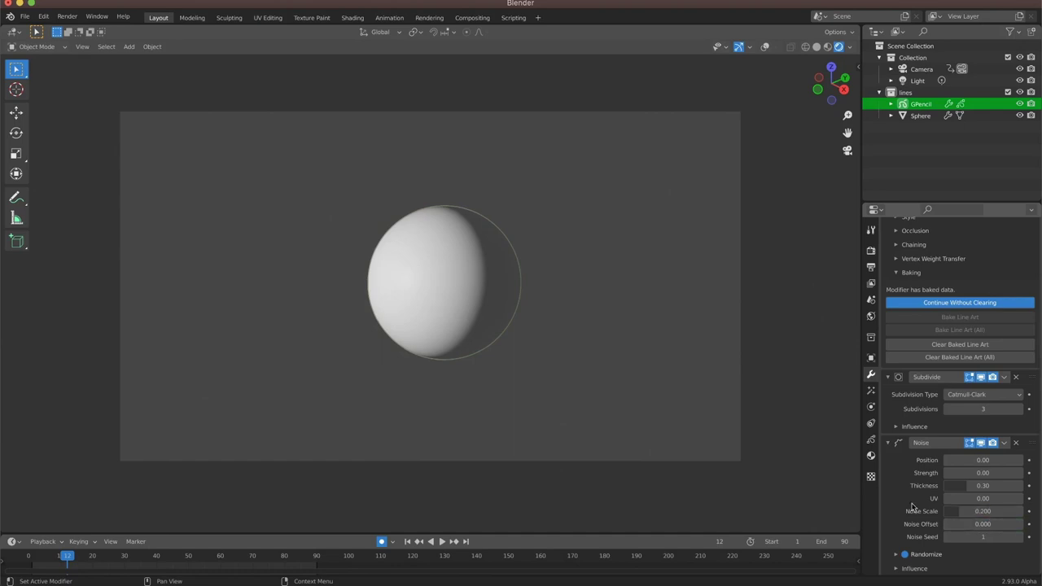
drag(973, 486, 984, 486)
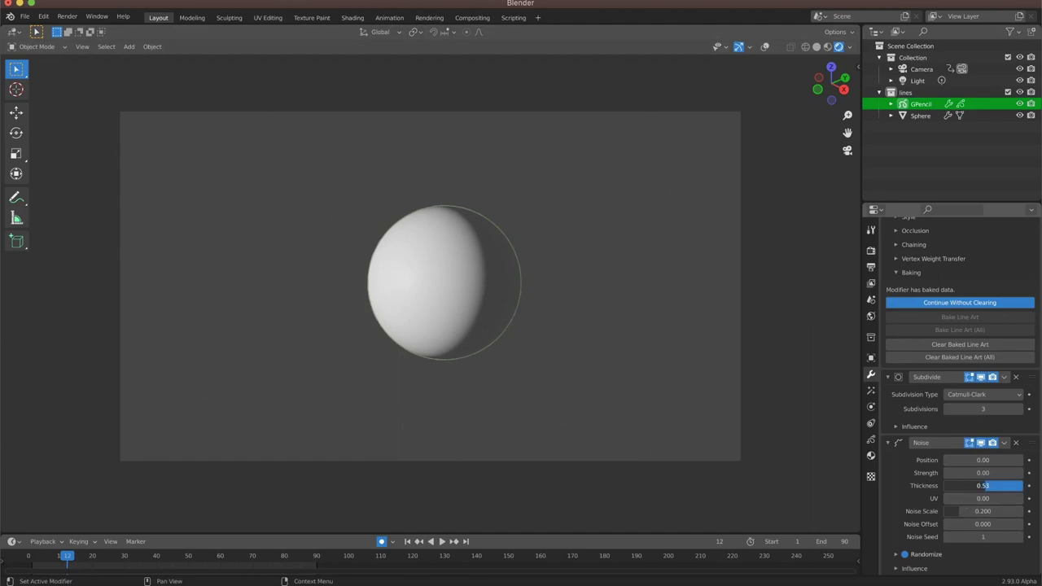
drag(984, 486, 941, 479)
Step: Play the animation to examine the noise-varied outline up close, and return to the camera view
scroll(914, 427, up, 6)
scroll(354, 441, up, 5)
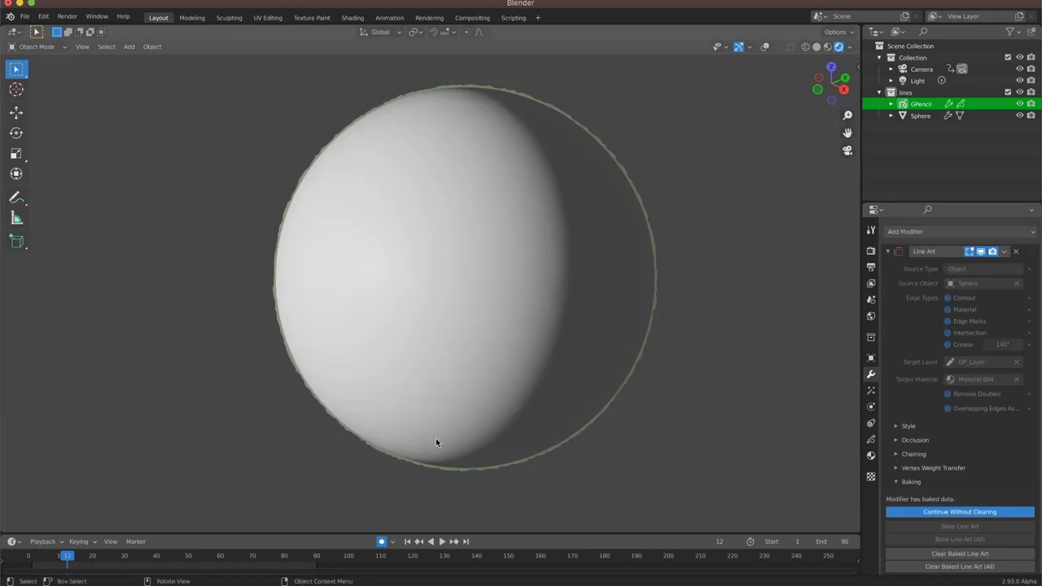
key(space)
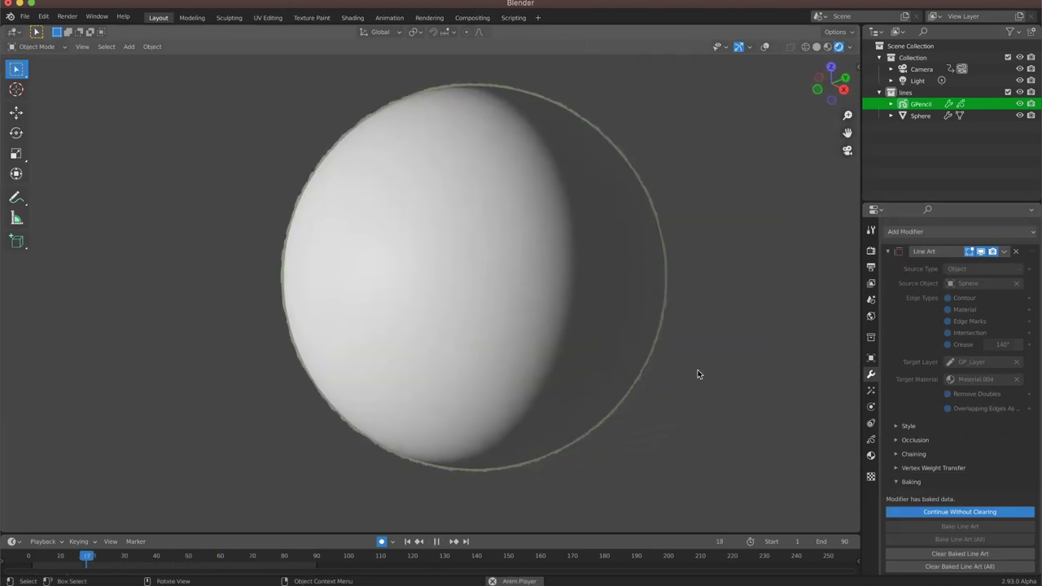
key(space)
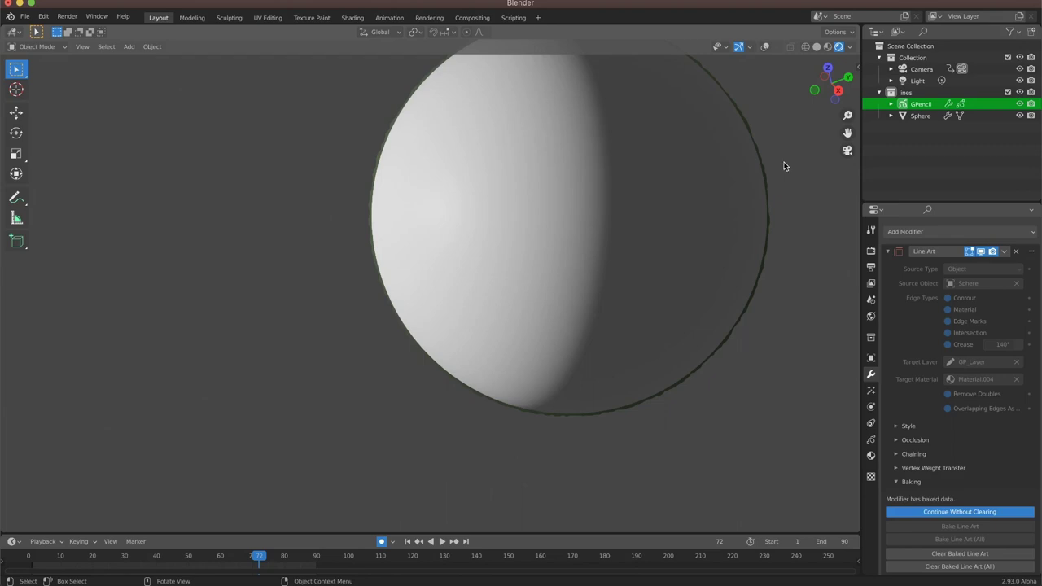
click(847, 150)
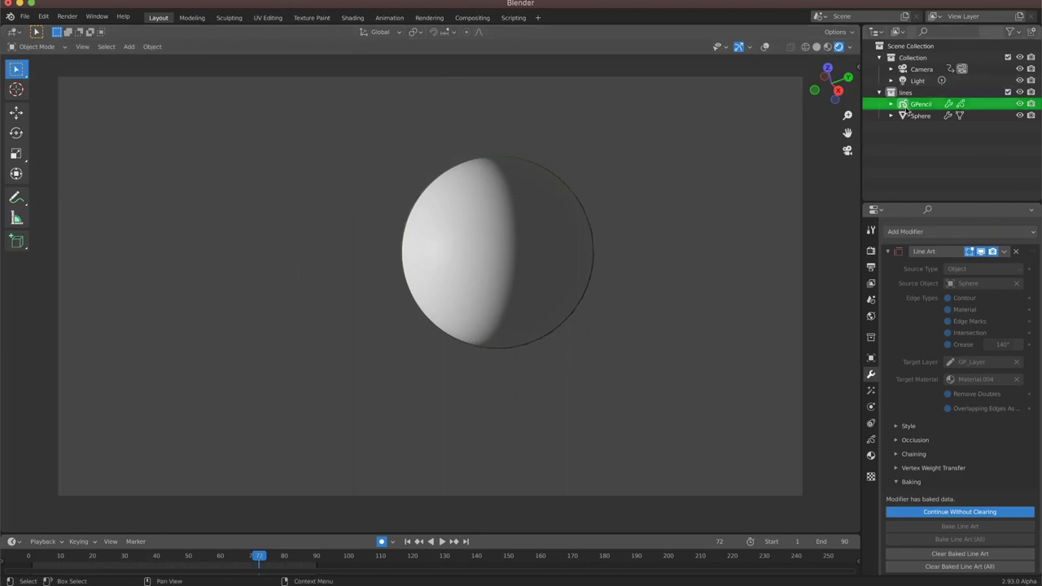
Step: Delete the GPencil object from the lines collection and clear the selection
key(x)
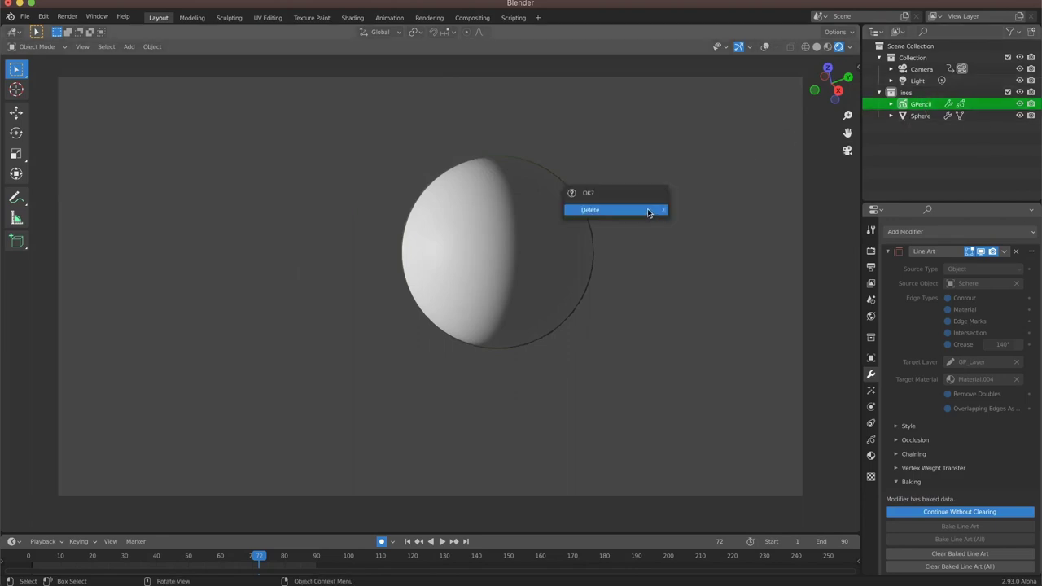
click(648, 209)
click(525, 246)
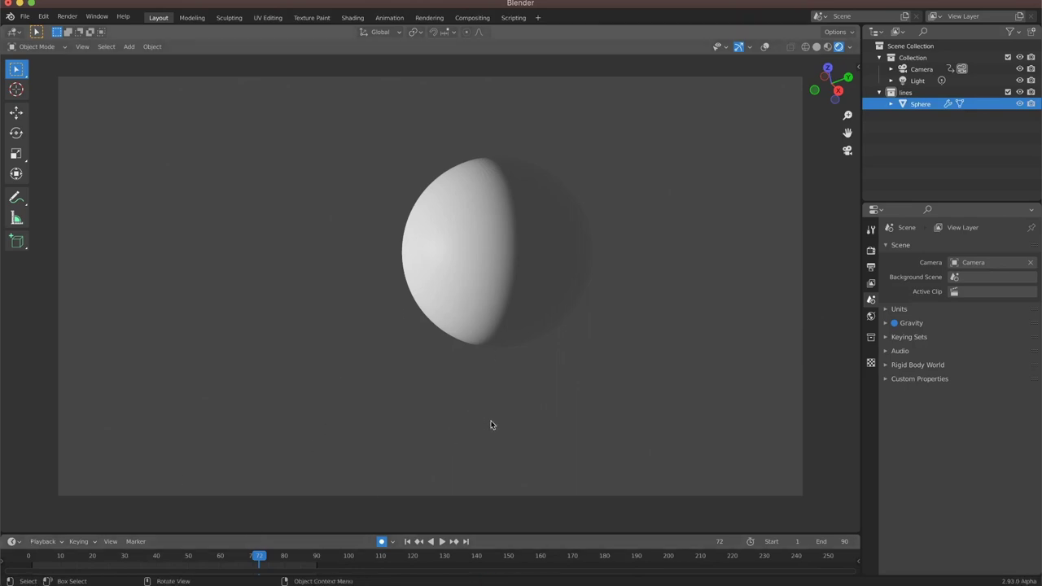
click(416, 471)
Step: Enlarge the timeline area to about half the window height and switch it to the Shader Editor
drag(419, 531, 416, 298)
click(13, 305)
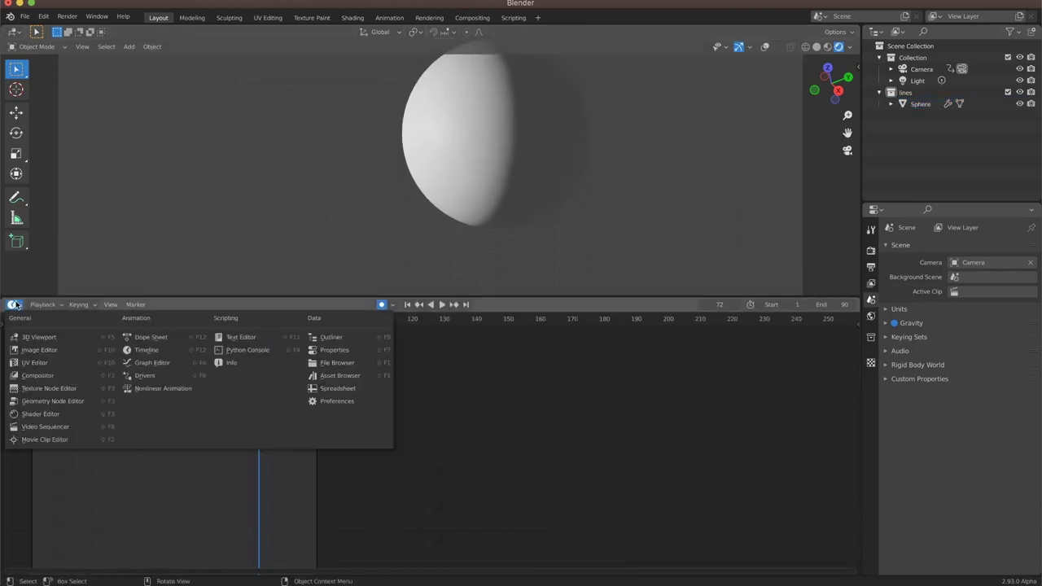
click(43, 416)
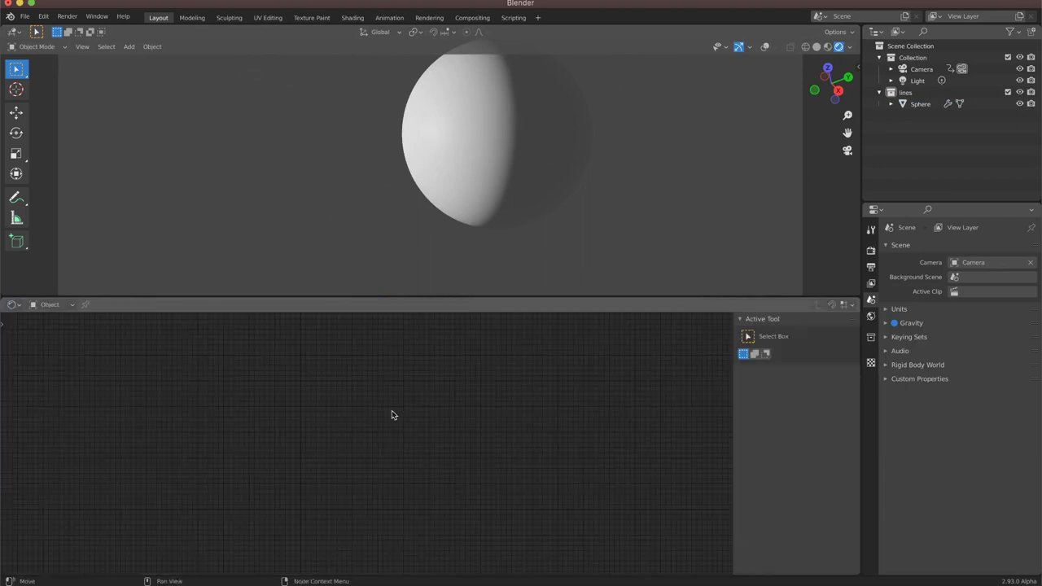
Step: Create a new material on the sphere and move its Principled BSDF node well away from the Material Output
click(494, 110)
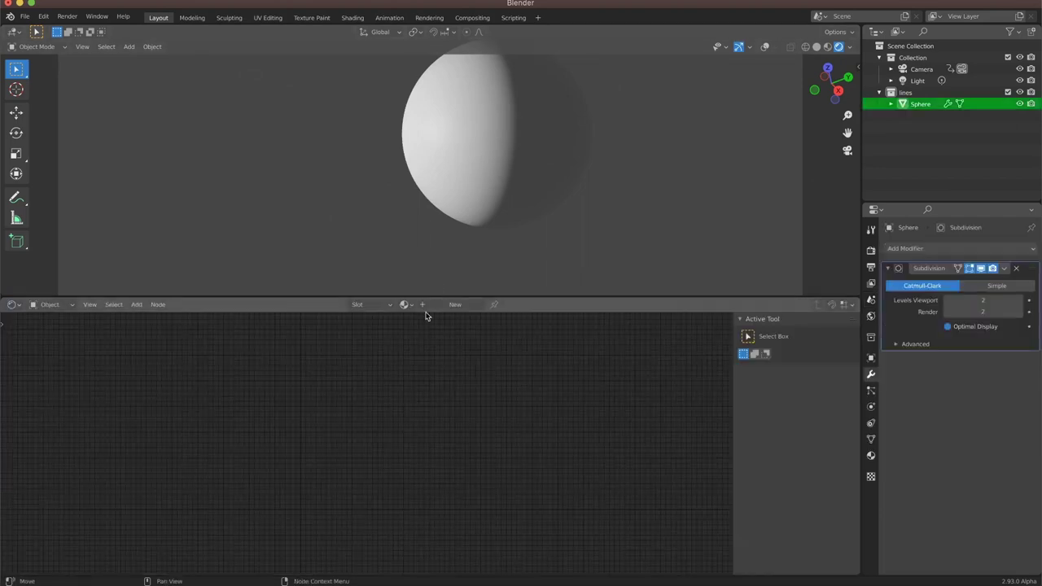
click(456, 304)
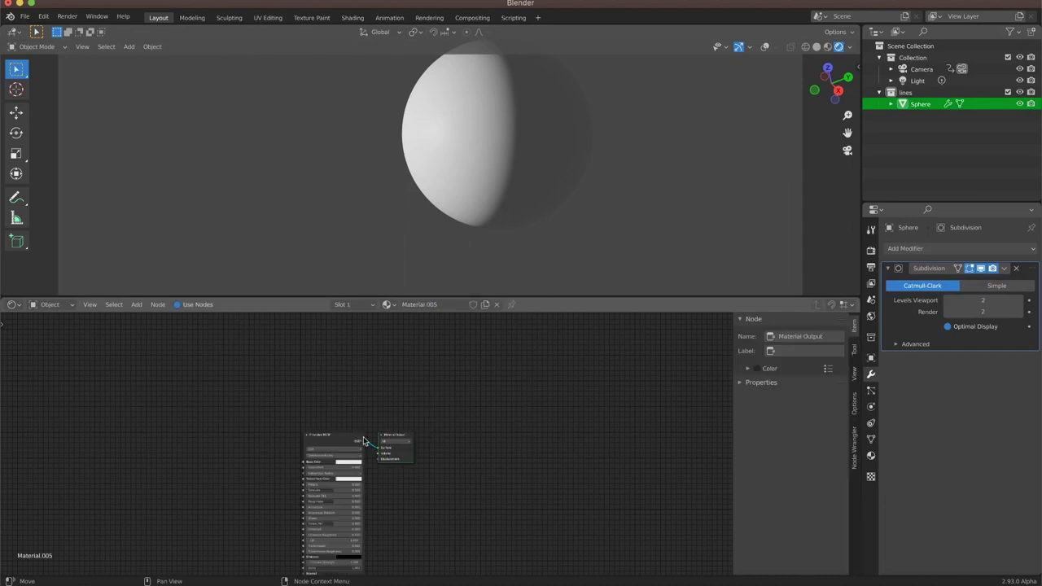
scroll(448, 424, up, 5)
drag(530, 396, 179, 360)
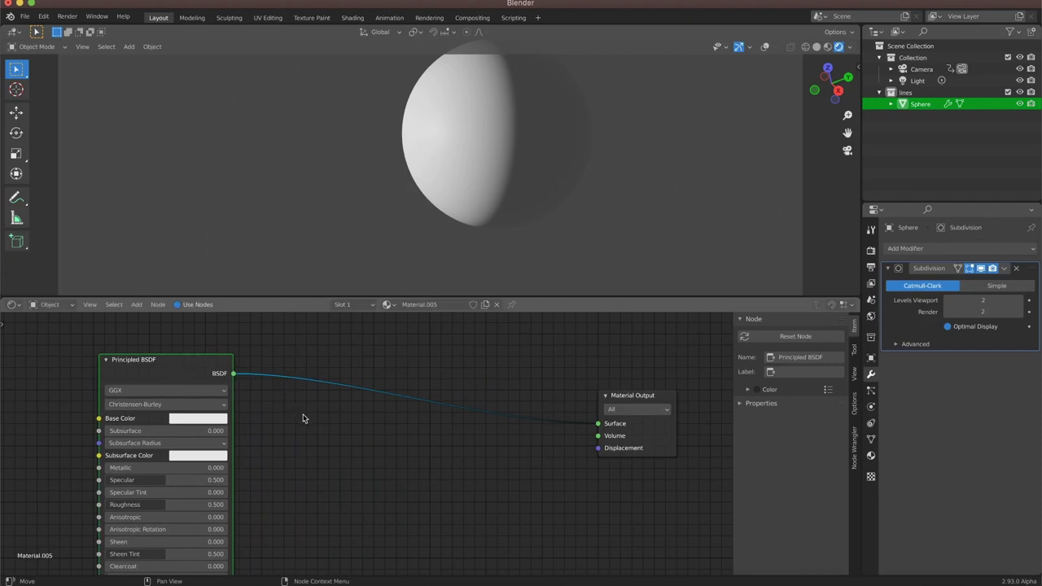
Step: Insert a Shader to RGB node on the link between the Principled BSDF and the Material Output
key(shift+a)
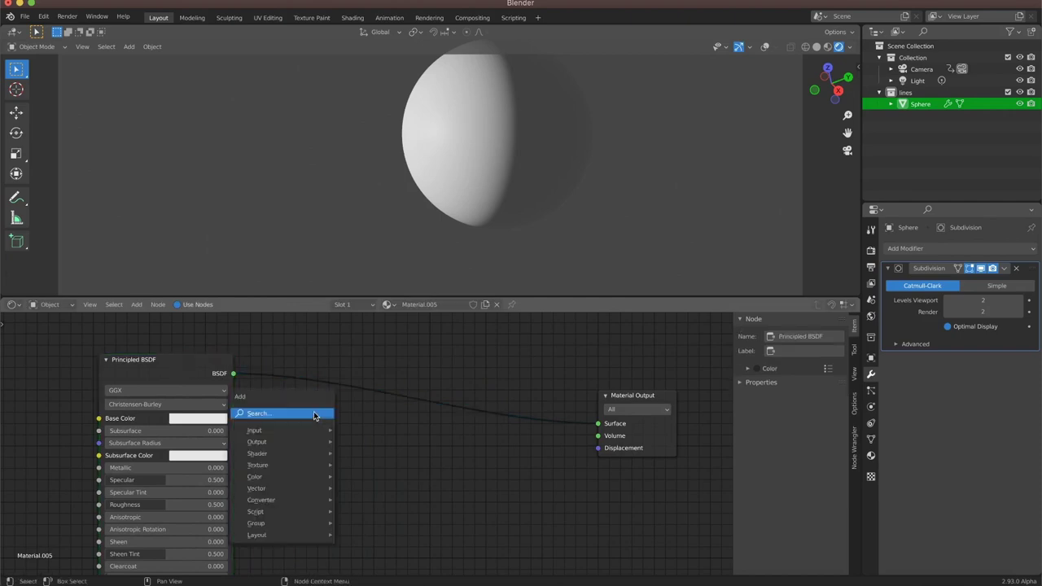
text(shader)
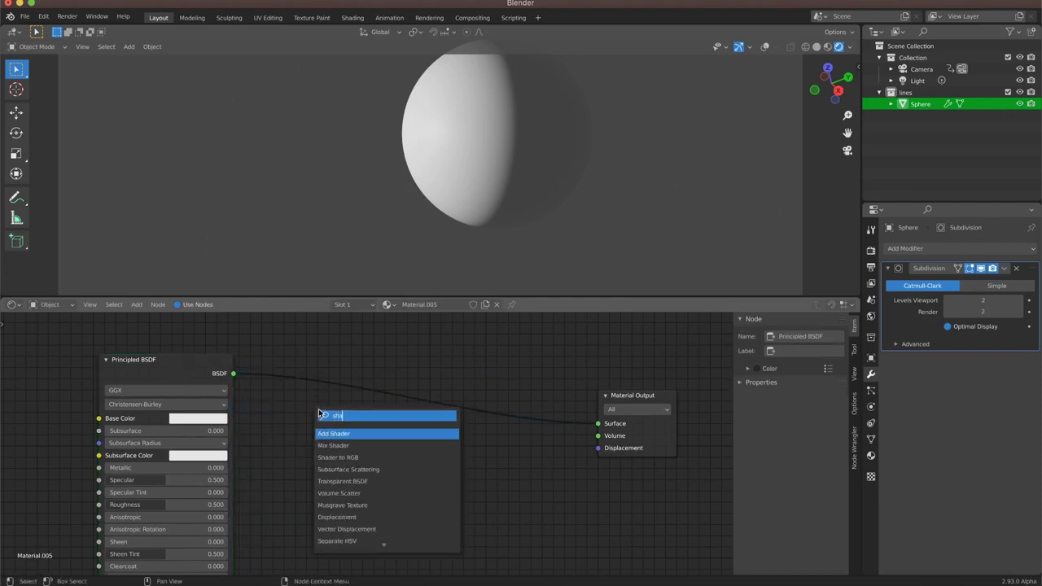
click(342, 458)
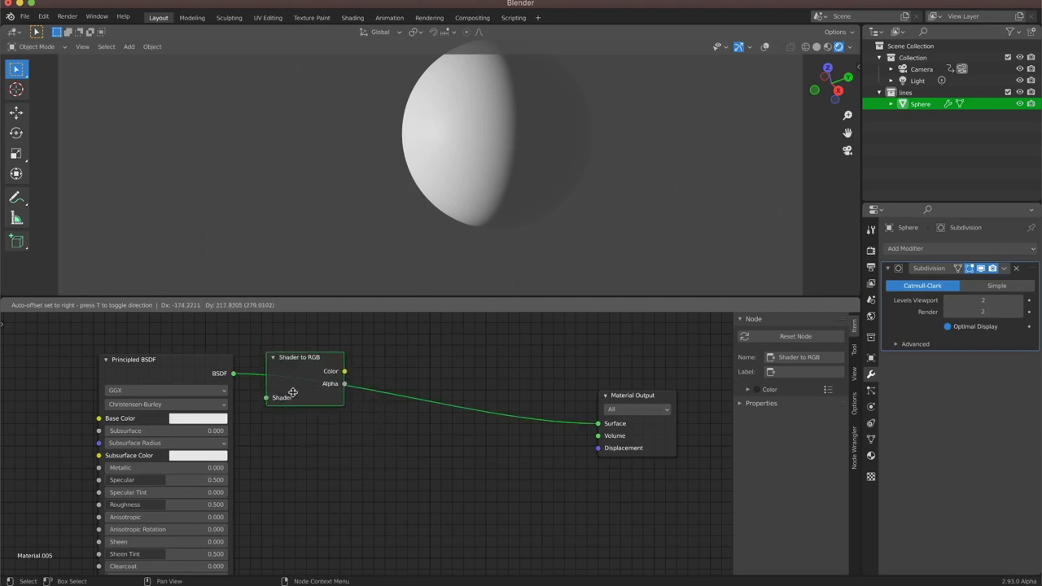
click(293, 394)
key(g)
click(304, 366)
click(158, 373)
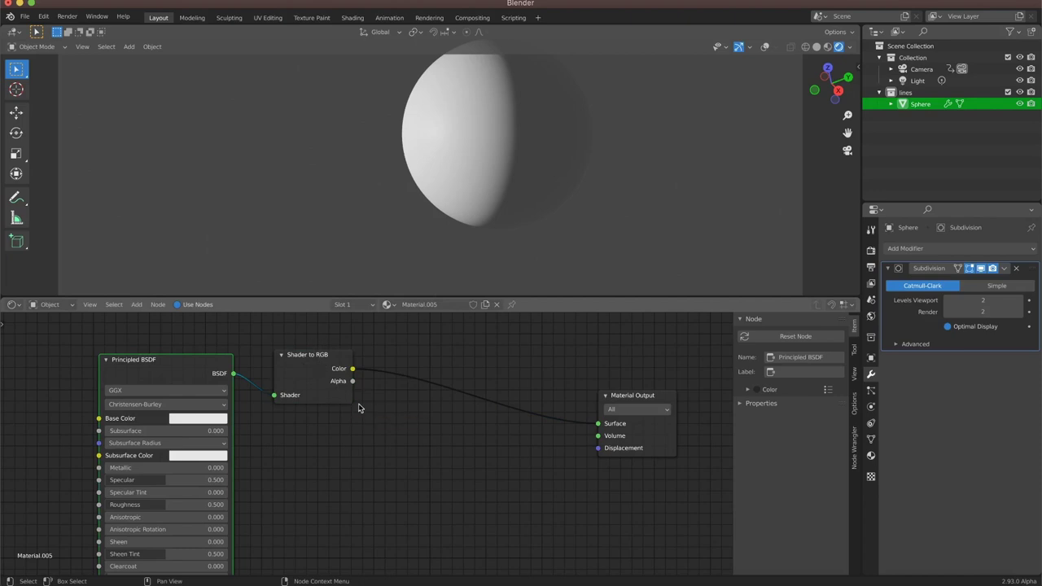
Step: Insert a MixRGB node between the Shader to RGB node and the Material Output, fed through Color1
key(shift+a)
click(385, 415)
text(m)
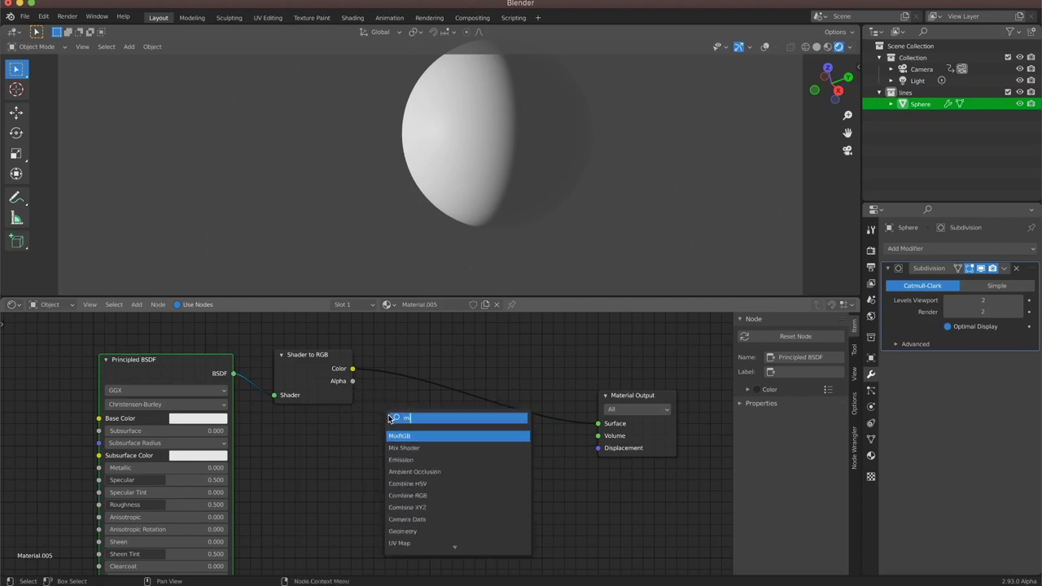
click(420, 435)
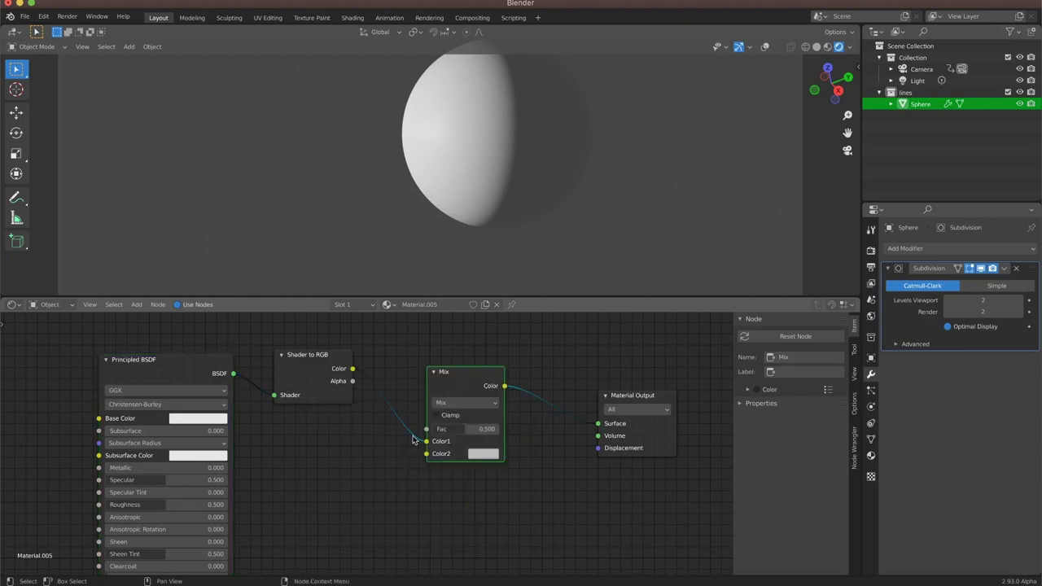
click(428, 433)
Step: Add a Fresnel node above the Principled BSDF
scroll(373, 451, up, 5)
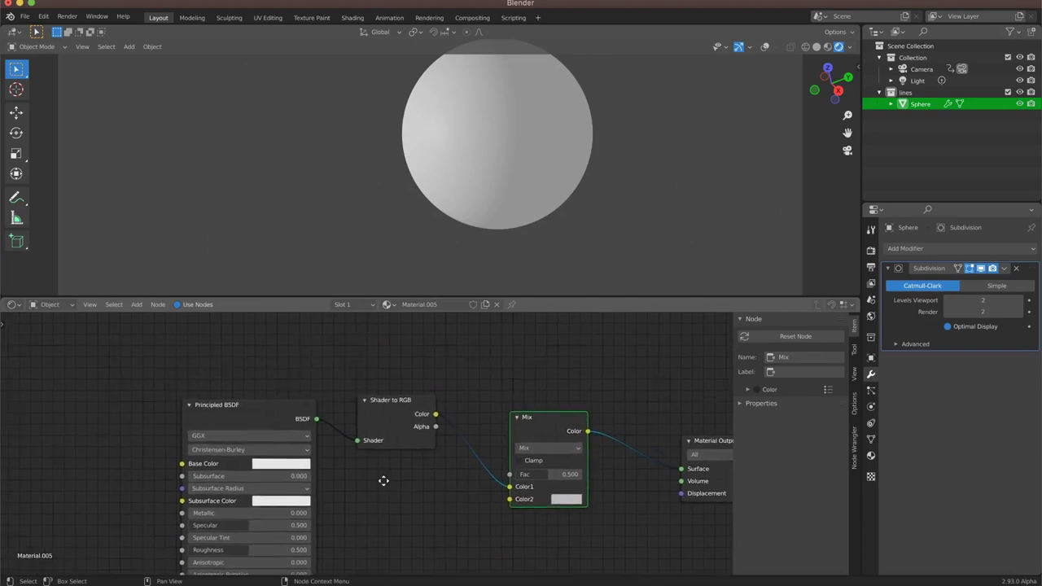
key(shift+a)
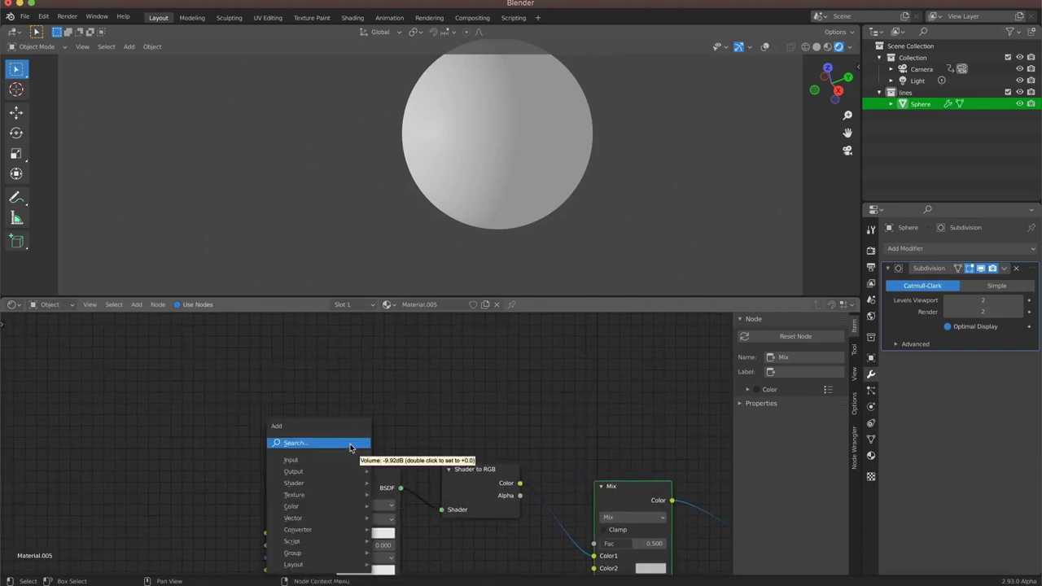
click(350, 443)
text(fresn)
click(377, 465)
click(344, 368)
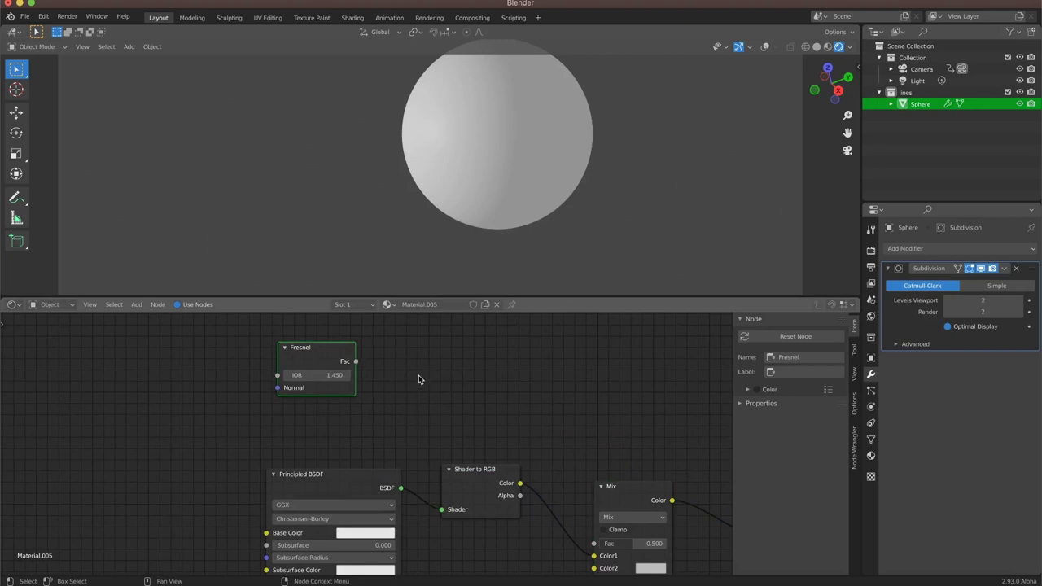
Step: Preview the Fresnel node's output on the sphere from another angle, enable viewport overlays, and return to the camera view
scroll(418, 384, right, 5)
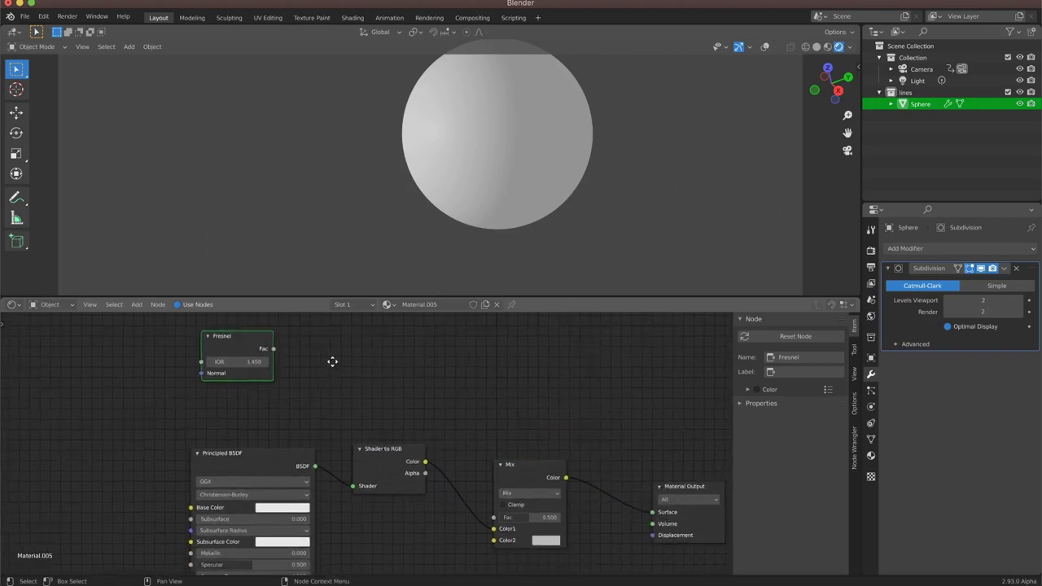
ctrl+shift+click(262, 348)
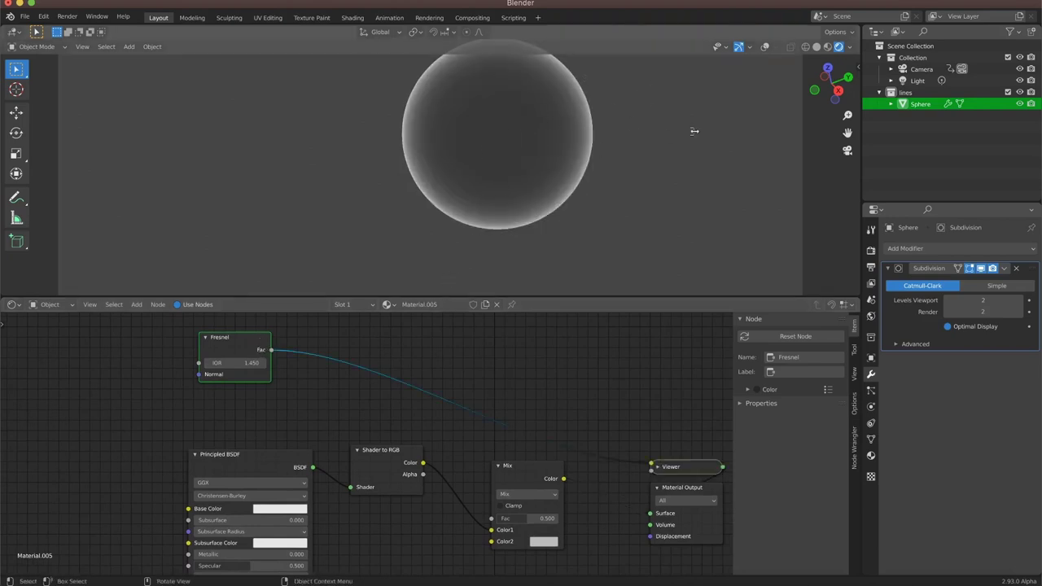
mouse_move(827, 78)
mouse_down()
mouse_move(846, 93)
mouse_move(829, 85)
mouse_move(822, 94)
mouse_move(832, 89)
mouse_up()
click(848, 151)
click(766, 46)
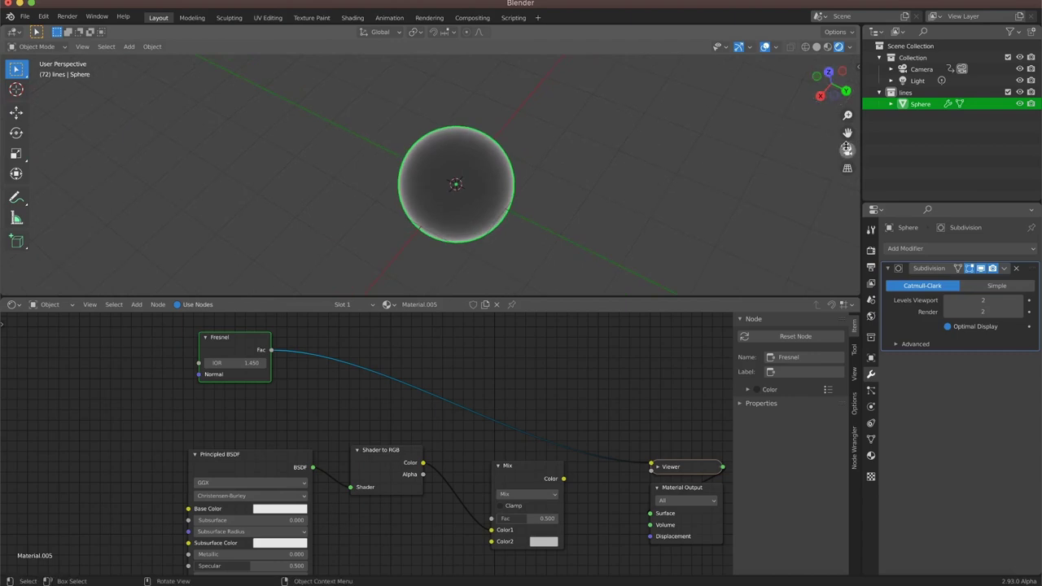
click(847, 149)
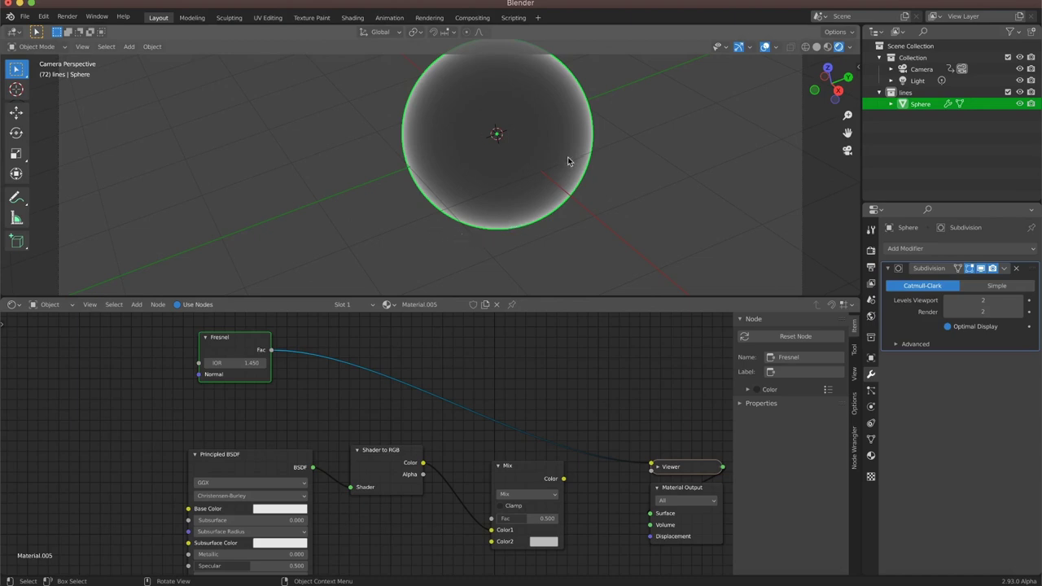
Step: Insert a ColorRamp node on the link between the Fresnel node and the Viewer
key(shift+a)
click(440, 332)
text(color)
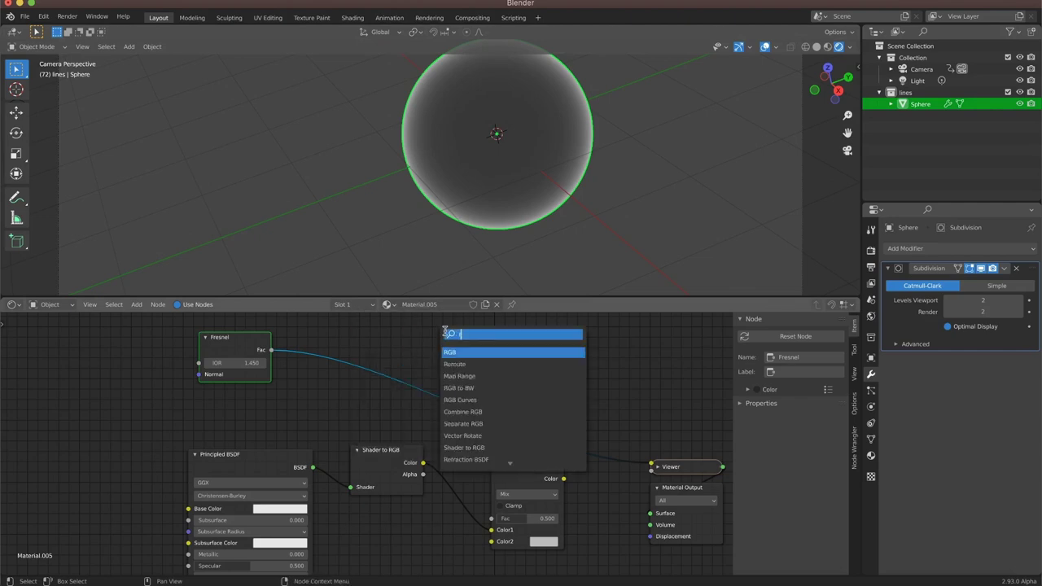
key(Return)
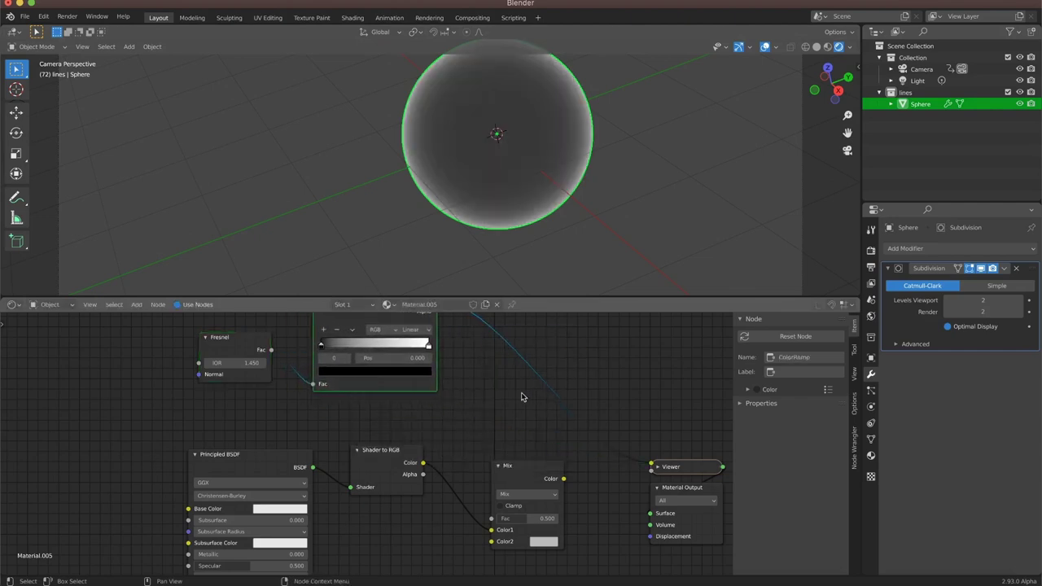
click(525, 397)
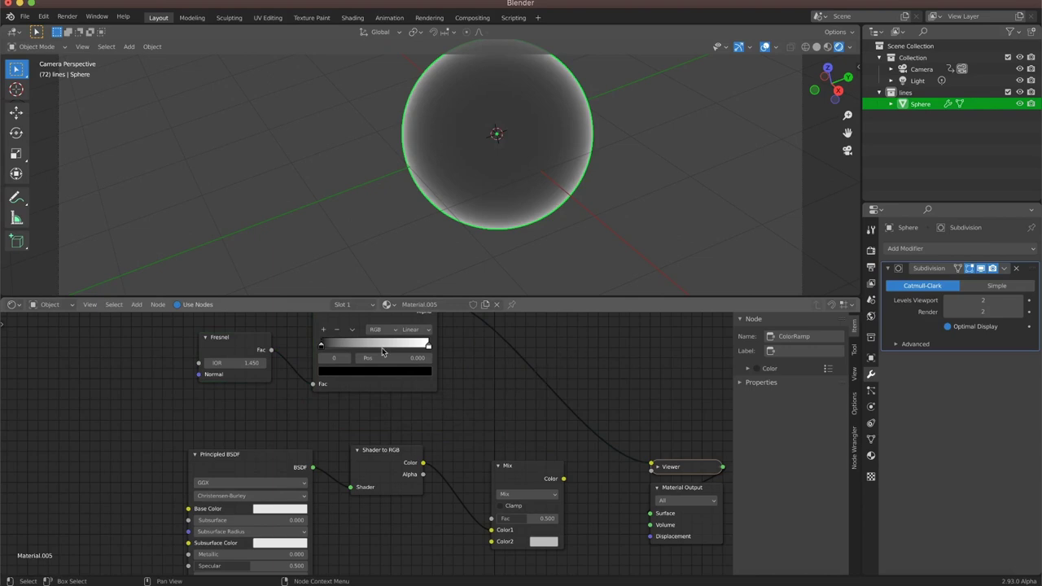
Step: Set the ColorRamp interpolation to Constant and move its white stop to position 0.209
click(414, 330)
click(441, 390)
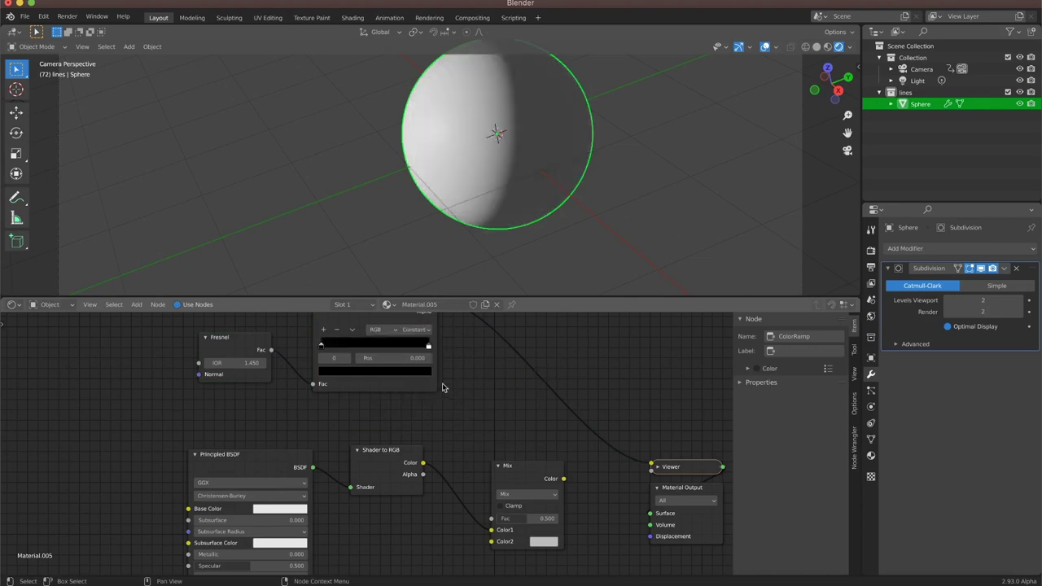
drag(426, 344, 346, 348)
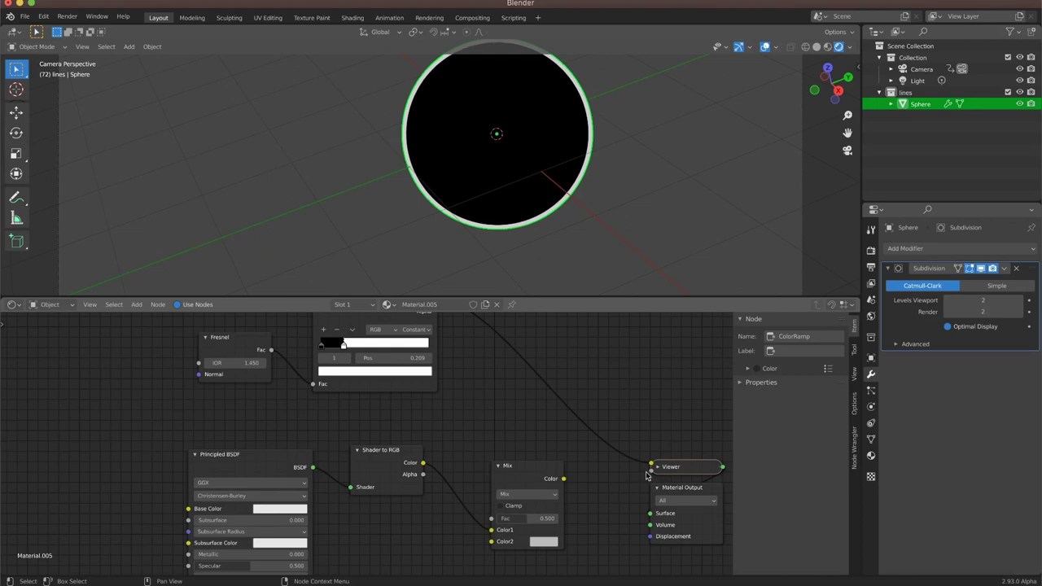
Step: Connect the ColorRamp output to the Mix node's Fac, preview the Mix result on the sphere, and move the node up
drag(652, 469, 494, 520)
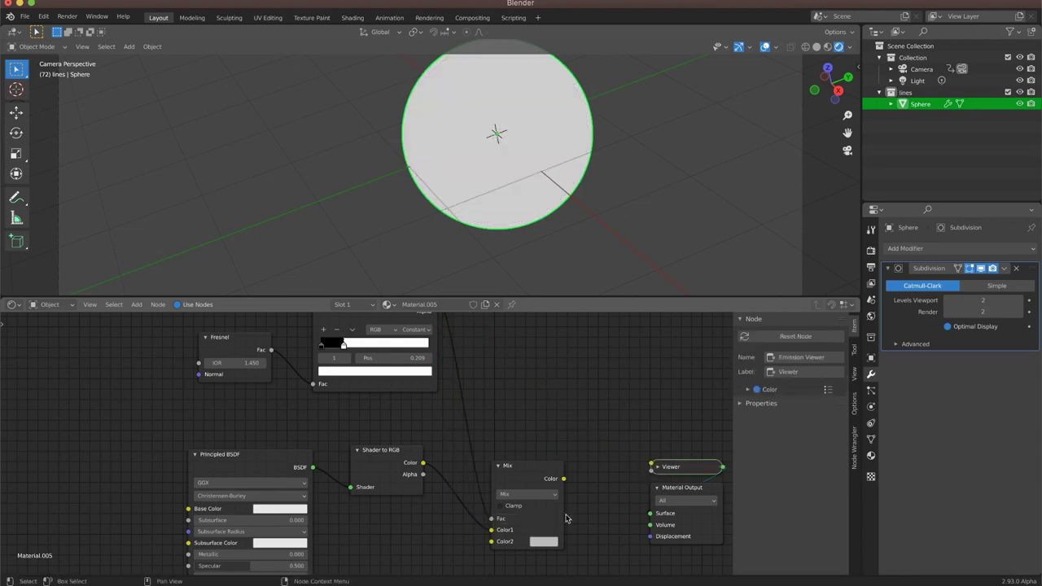
ctrl+shift+click(529, 476)
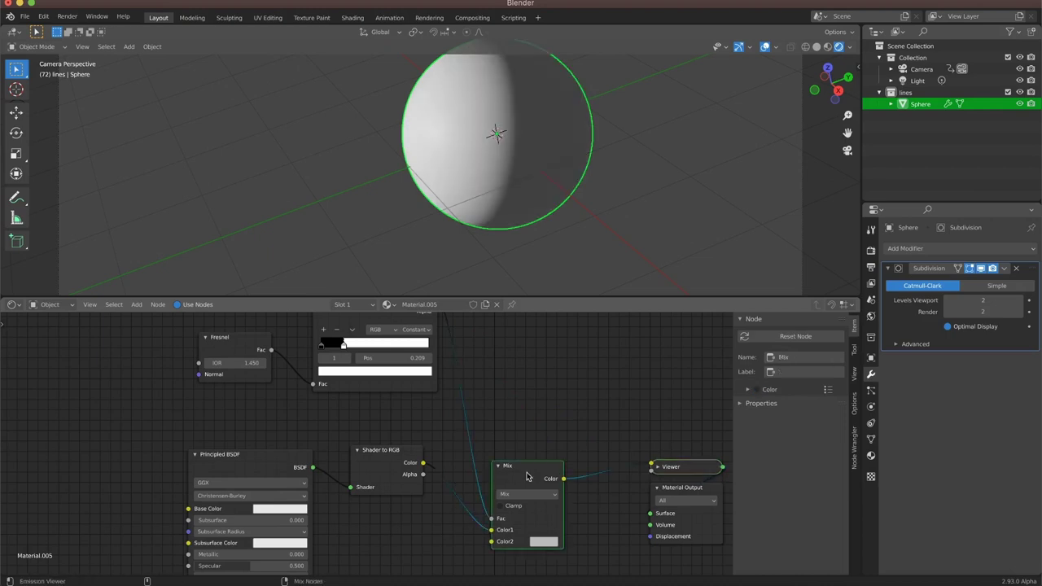
drag(522, 479, 532, 417)
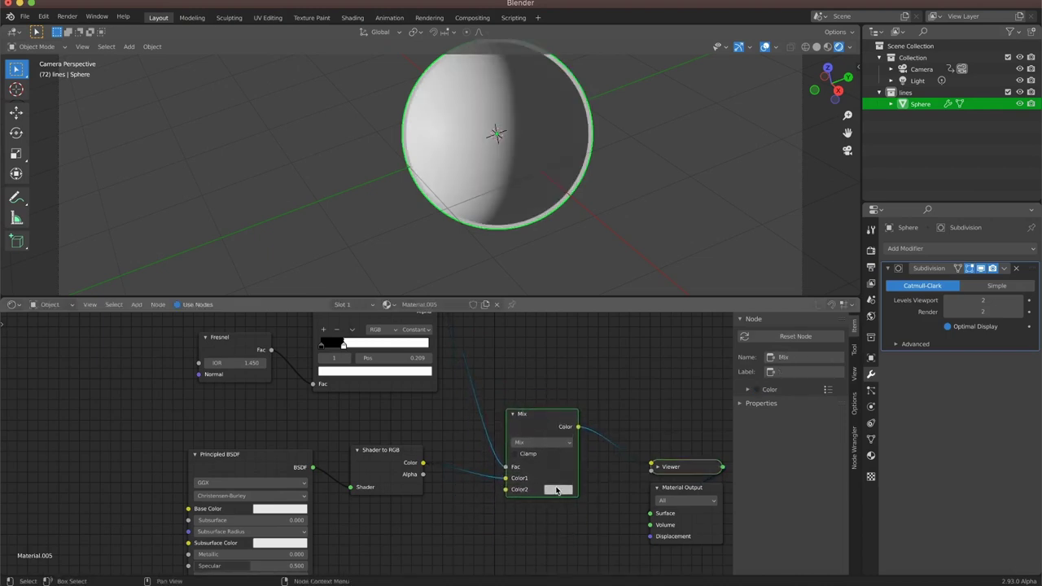
Step: Set the Mix node's Color2 to black and preview the sphere's black outline from another angle
click(558, 490)
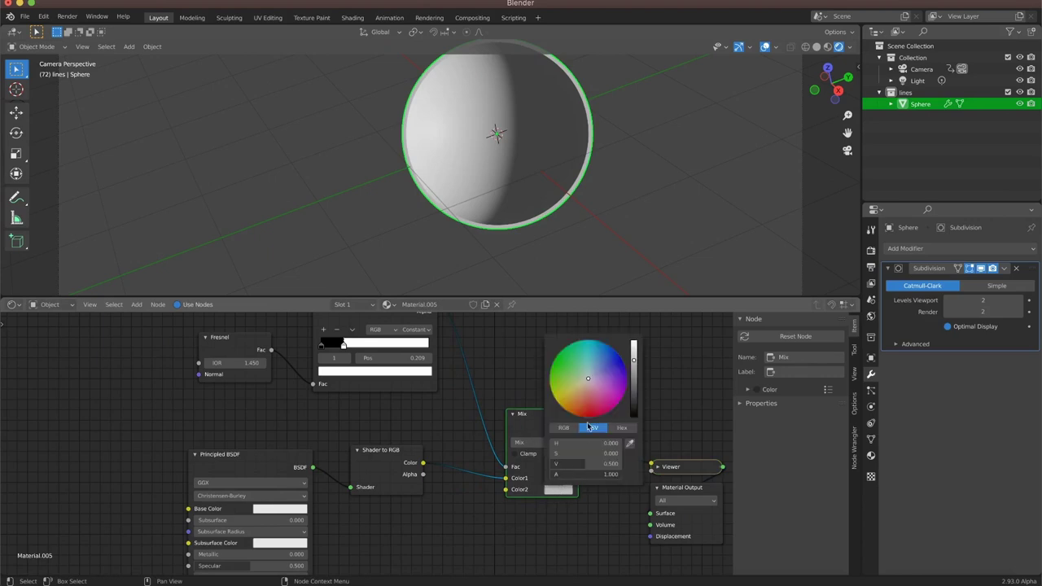
click(617, 427)
click(643, 144)
drag(828, 79, 815, 90)
mouse_move(190, 133)
middle_down()
mouse_move(349, 133)
mouse_move(204, 98)
mouse_move(191, 130)
mouse_move(202, 102)
mouse_move(281, 133)
mouse_move(244, 93)
mouse_move(205, 102)
mouse_move(193, 128)
mouse_move(200, 107)
mouse_move(190, 148)
mouse_move(195, 119)
middle_up()
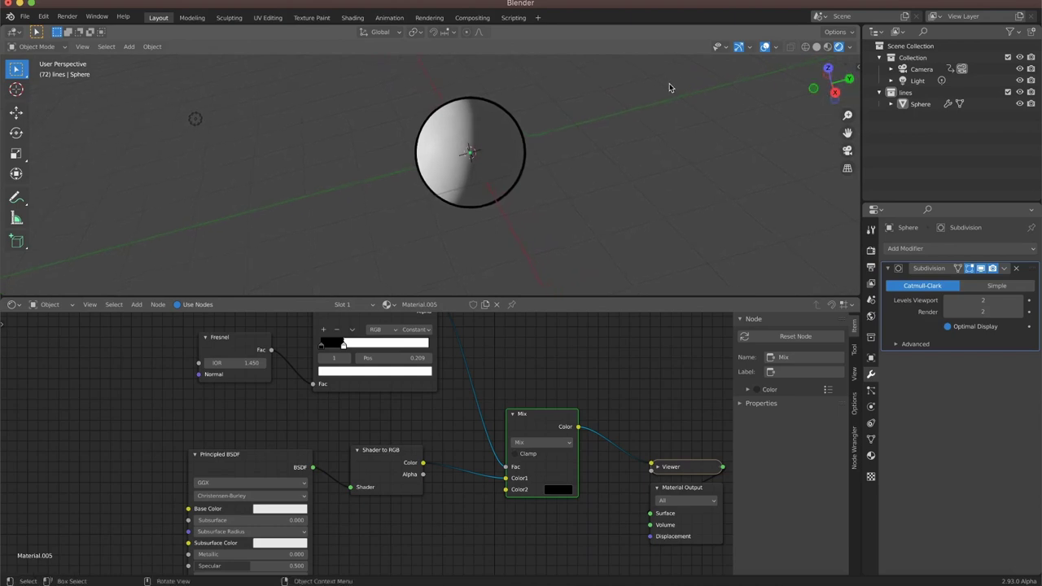
middle_drag(831, 86, 827, 104)
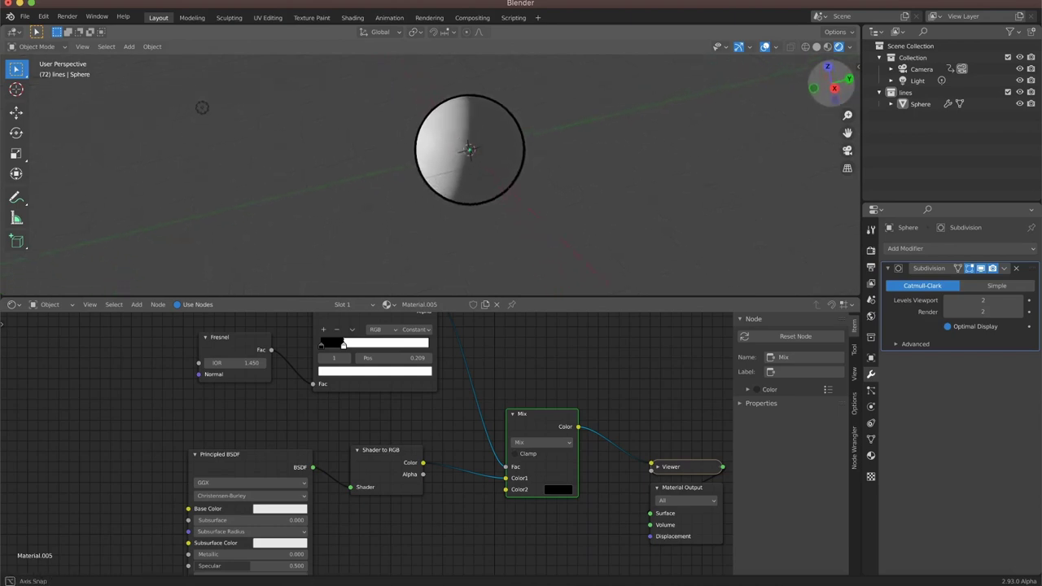
shift+middle_drag(670, 133, 763, 165)
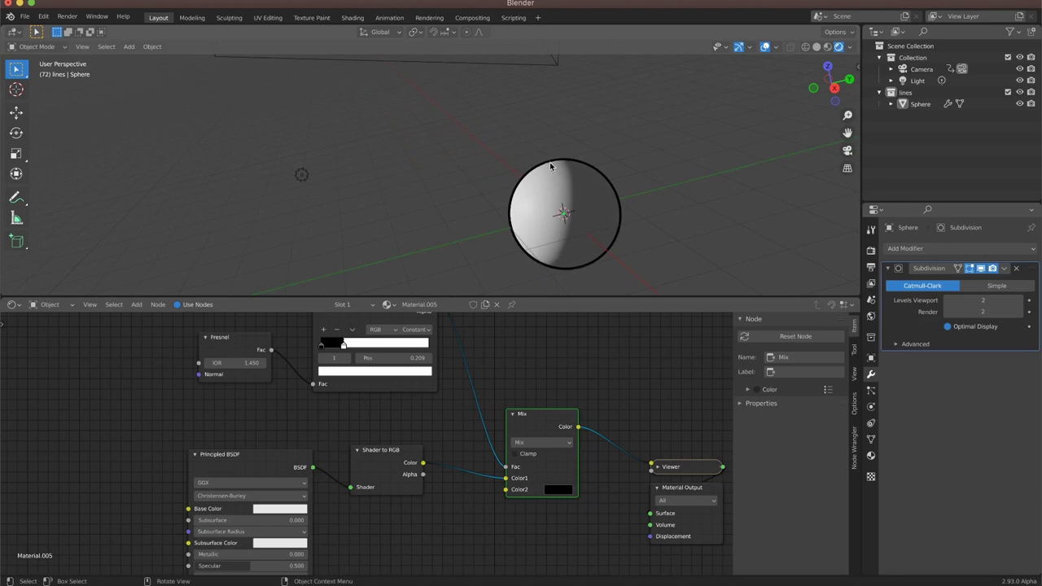
Step: Add a monkey mesh to the scene and place it beside the sphere
key(shift+a)
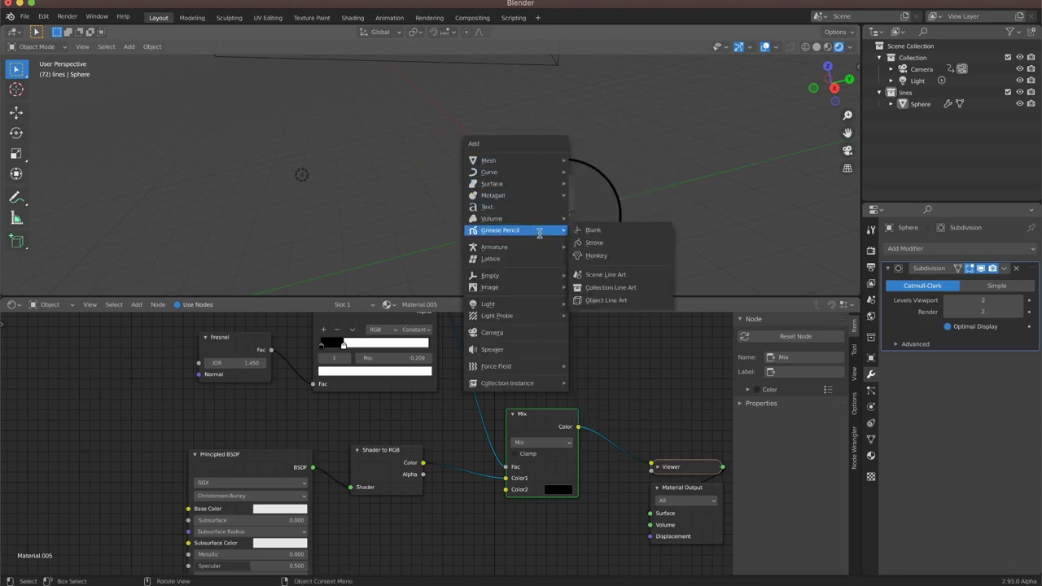
mouse_move(541, 230)
click(596, 255)
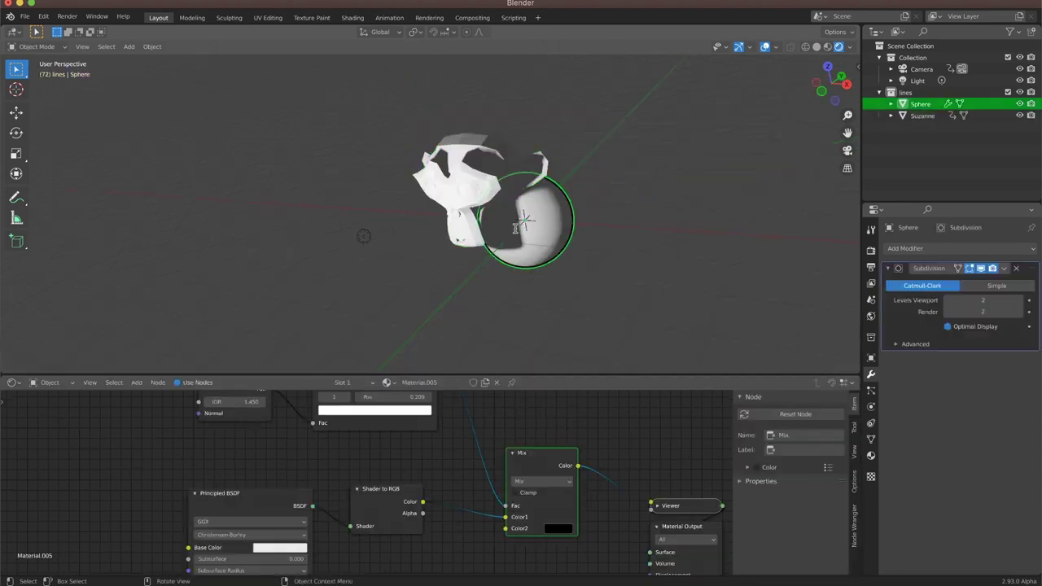
Step: Copy the sphere's outline material, Material.005, to the monkey
shift+click(522, 243)
shift+click(522, 243)
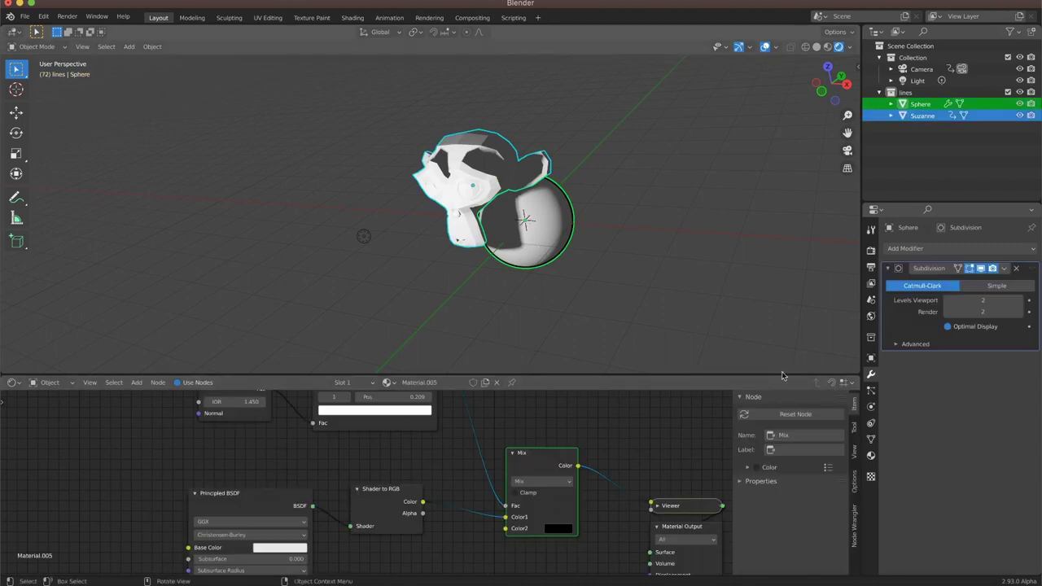
click(872, 456)
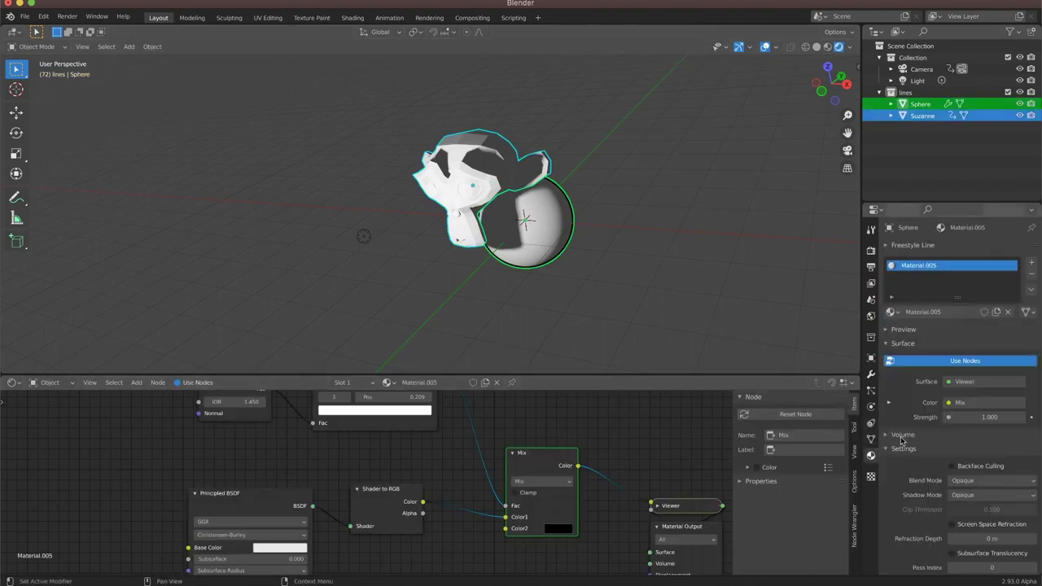
click(1031, 289)
click(982, 316)
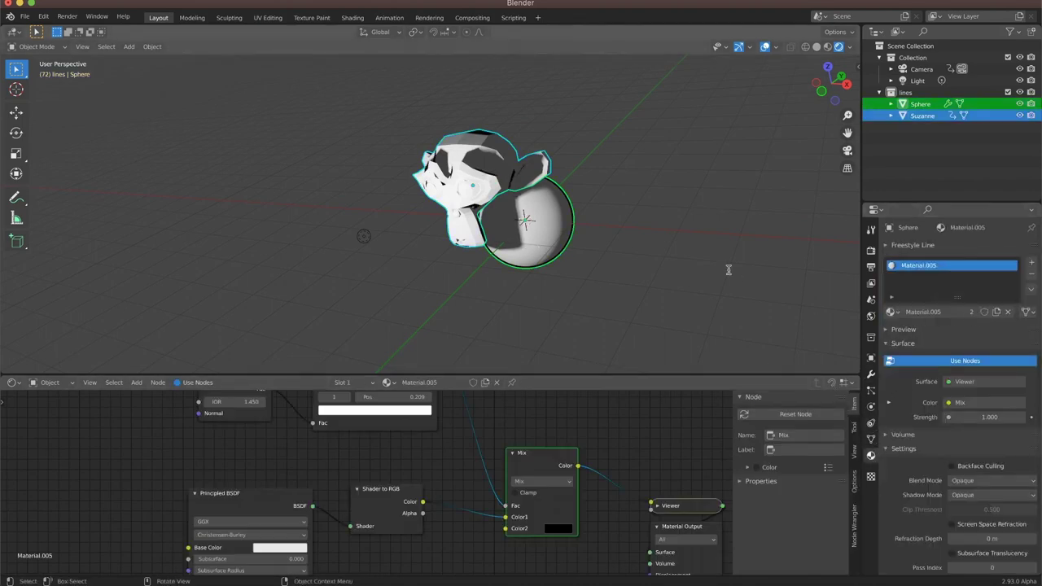
Step: Hide the viewport overlays and examine the outline shading on the monkey from several angles
click(459, 182)
scroll(460, 182, up, 3)
middle_drag(693, 119, 731, 66)
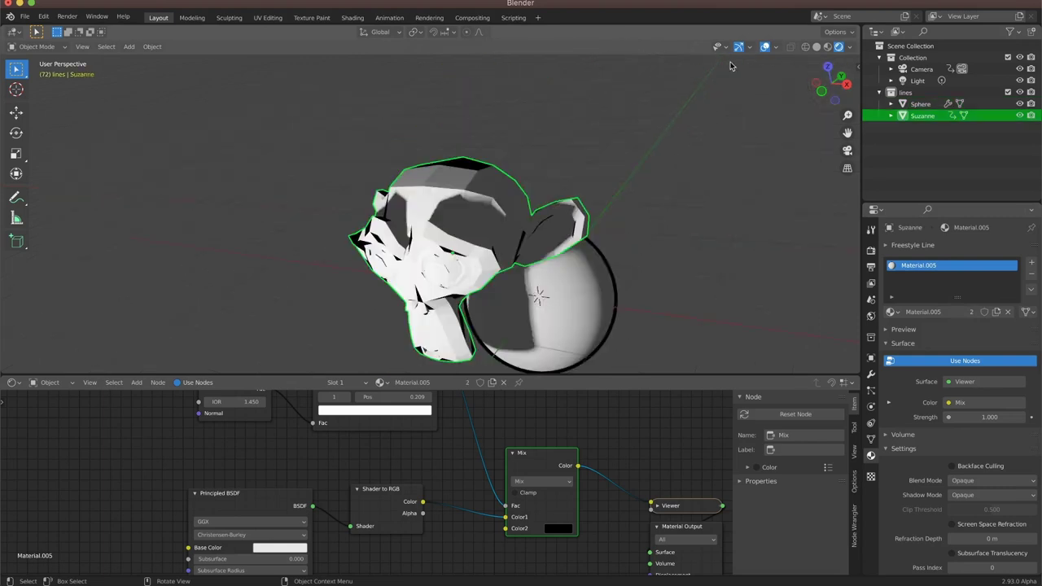
click(763, 46)
drag(829, 84, 527, 192)
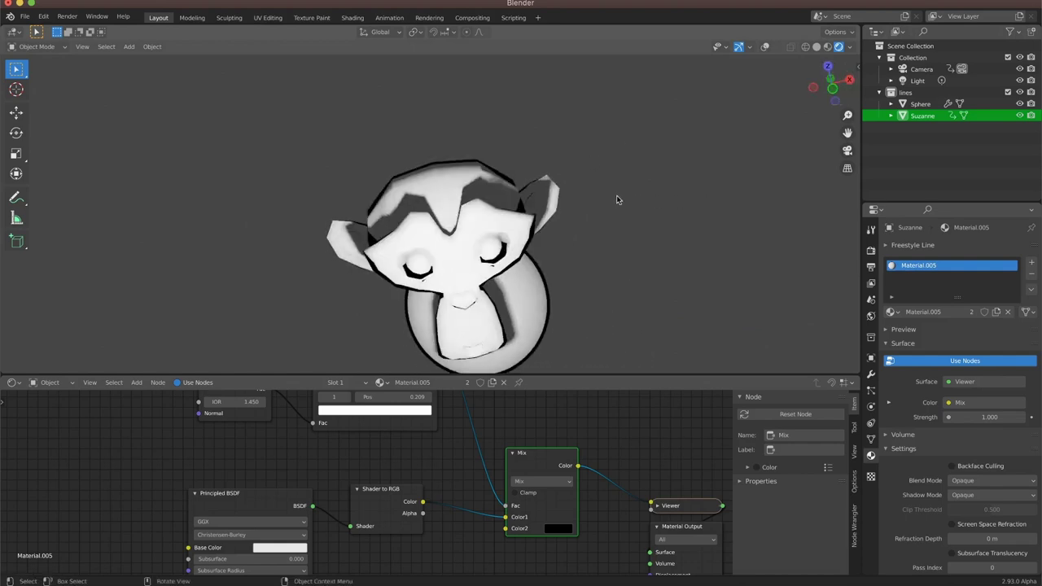
drag(829, 85, 611, 204)
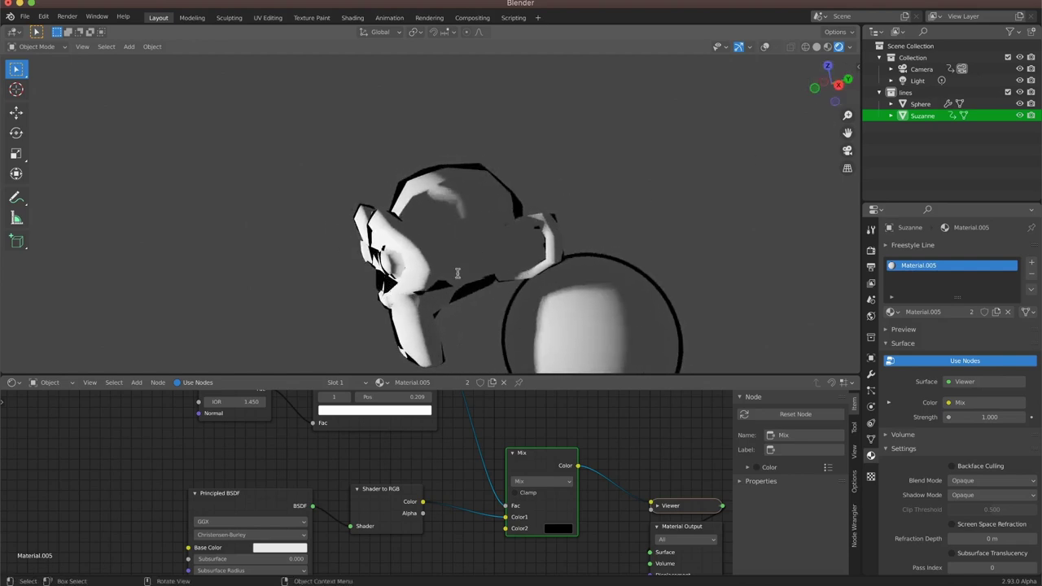
Step: Add a Subdivision Surface modifier with viewport level 2 to the monkey and view it from the front
click(872, 376)
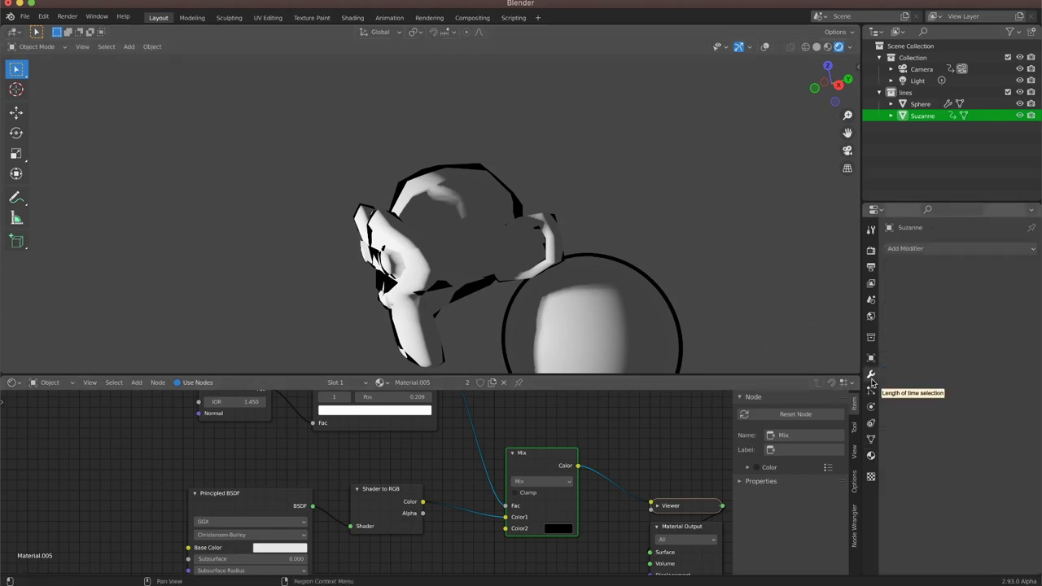
click(929, 250)
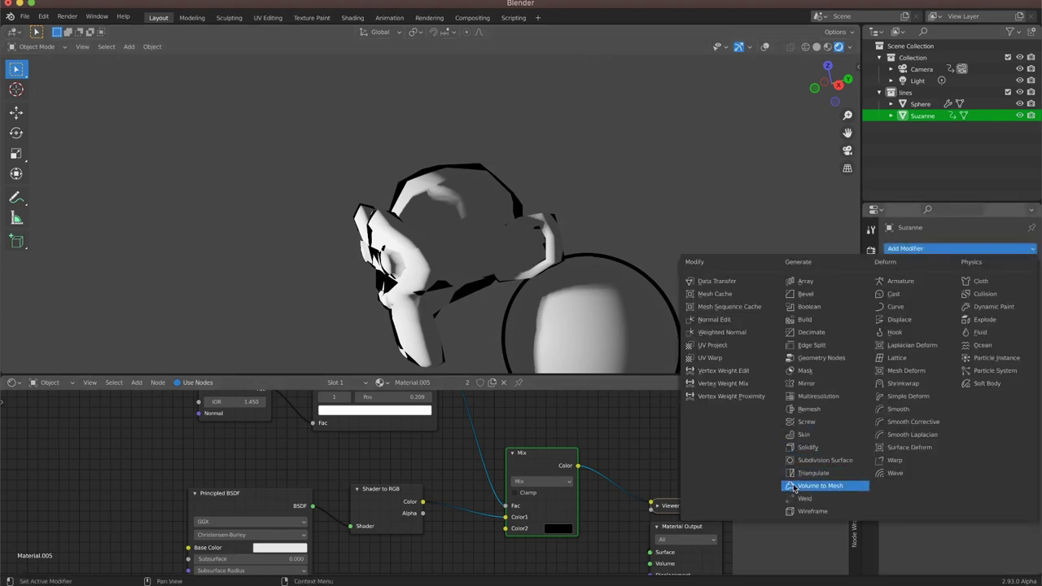
click(818, 461)
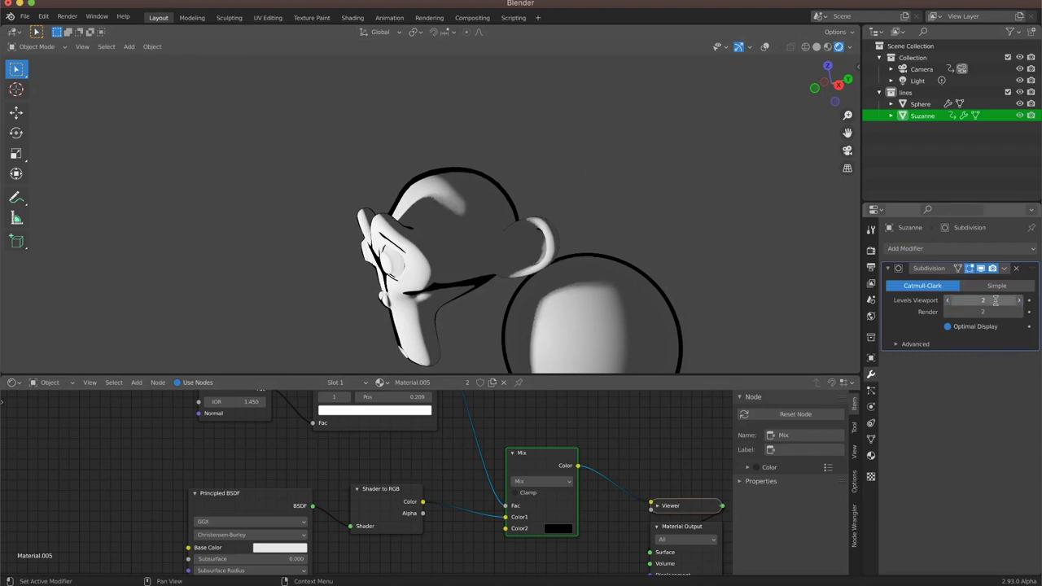
mouse_move(831, 81)
mouse_down()
mouse_move(754, 88)
mouse_move(851, 83)
mouse_move(832, 83)
mouse_up()
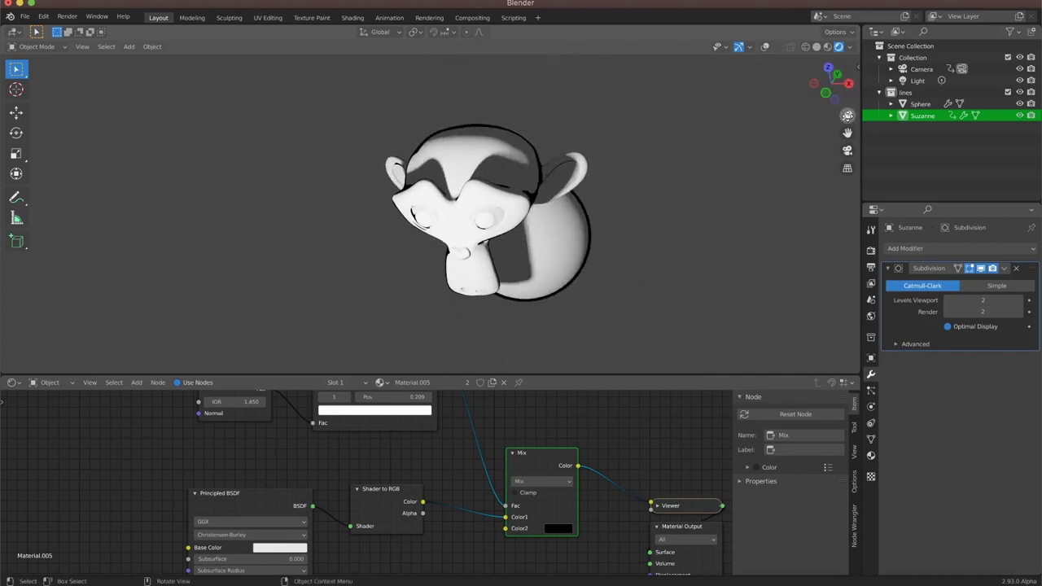
Step: Return to the camera view and delete both the sphere and the monkey
click(848, 149)
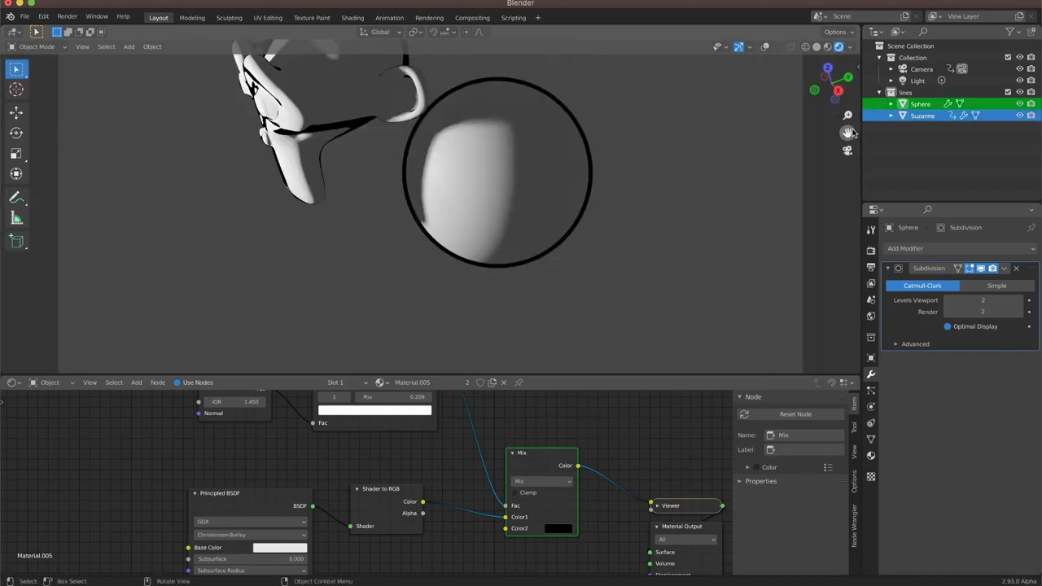
key(x)
click(844, 135)
Step: Add a plane mesh, show the viewport overlays, and scale the plane up to span most of the camera frame
key(shift+a)
mouse_move(391, 114)
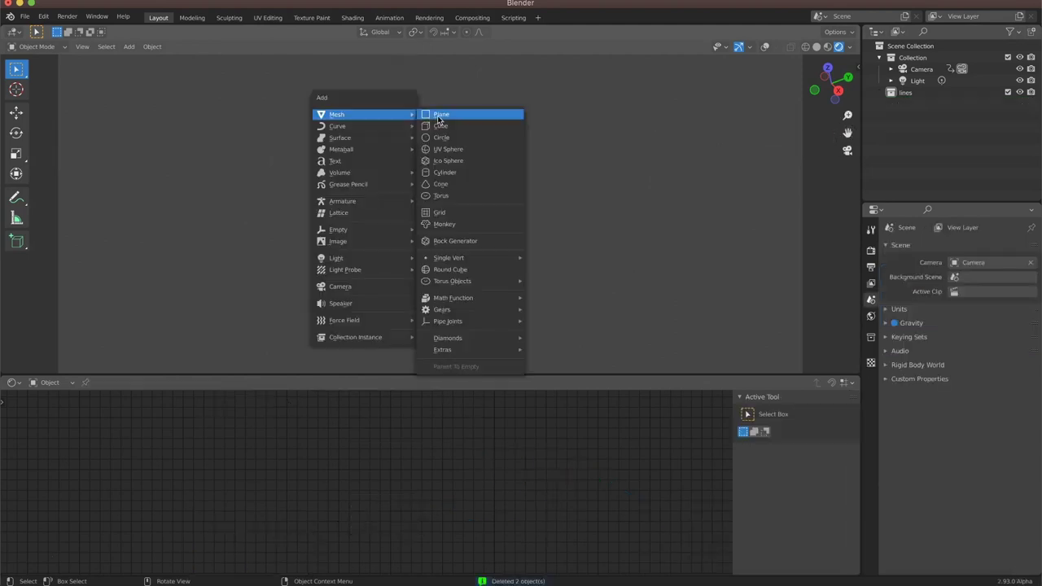
click(438, 118)
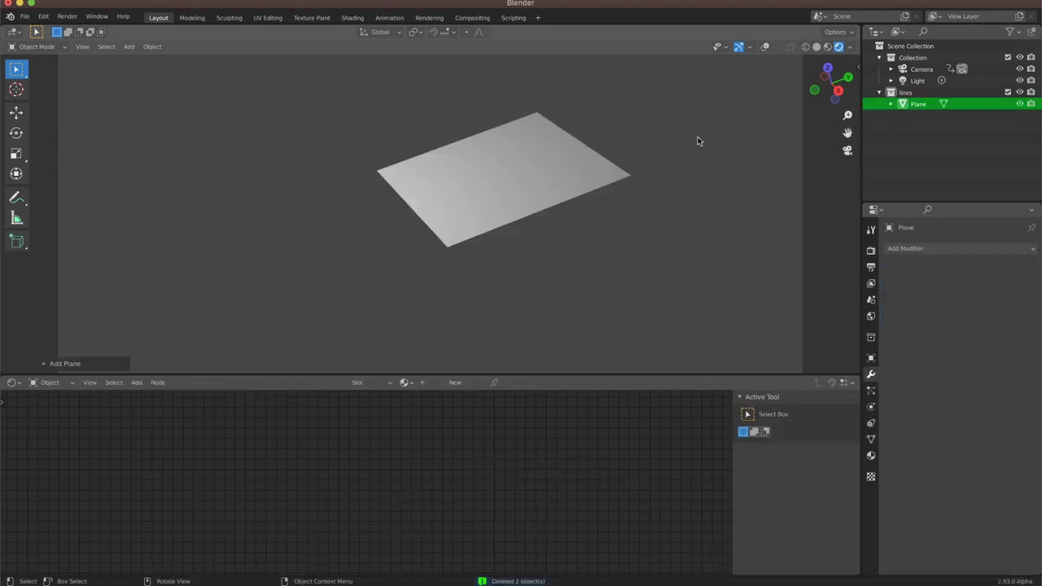
click(765, 47)
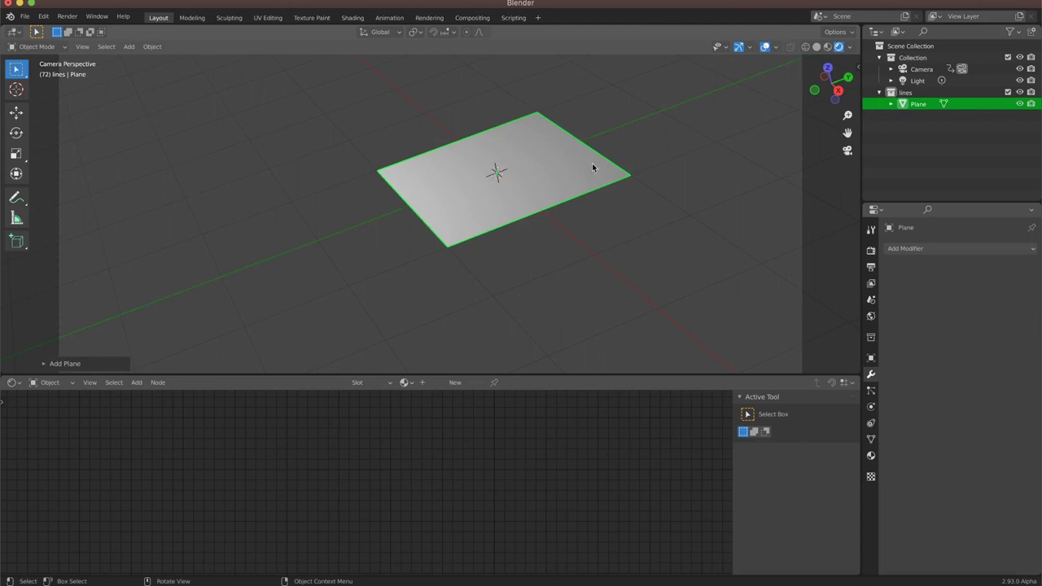
key(s)
click(531, 191)
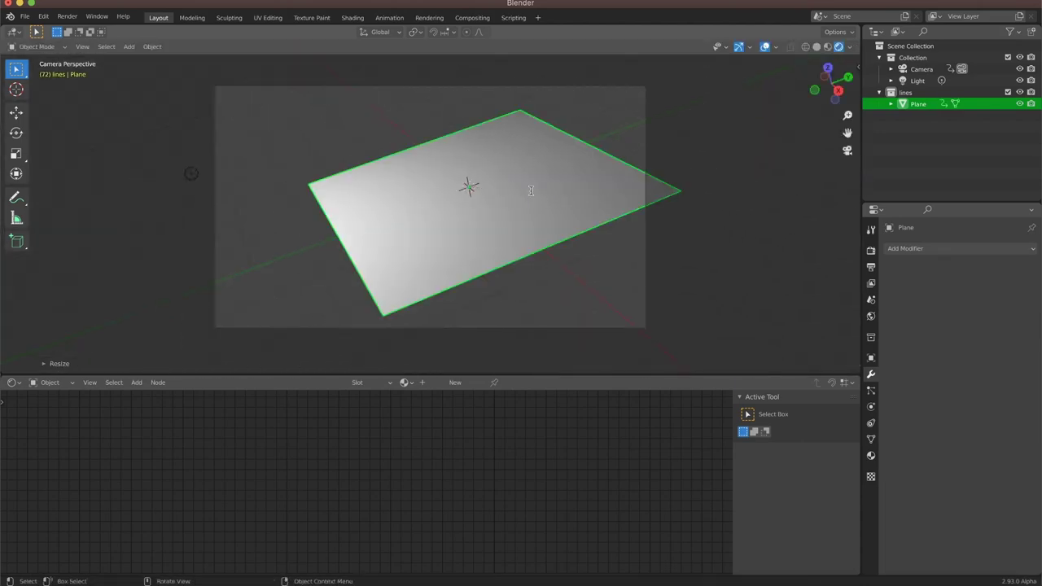
Step: Subdivide the plane's mesh with 10 cuts in Edit Mode
key(Tab)
right_click(452, 213)
click(454, 214)
click(57, 363)
drag(151, 283, 195, 283)
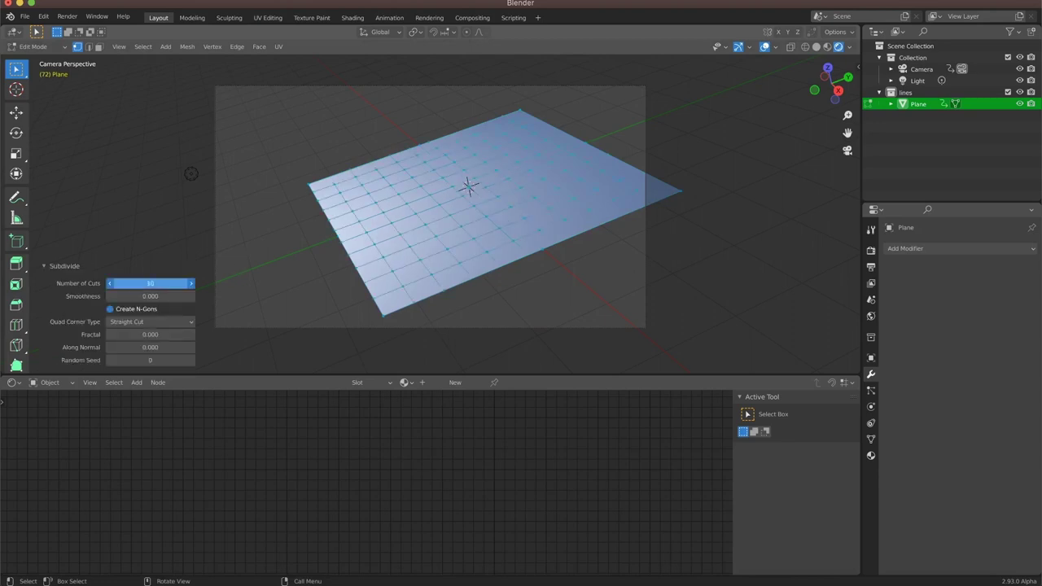
Step: Subdivide the plane's mesh again with a higher number of cuts and return to Object Mode
right_click(309, 265)
click(308, 264)
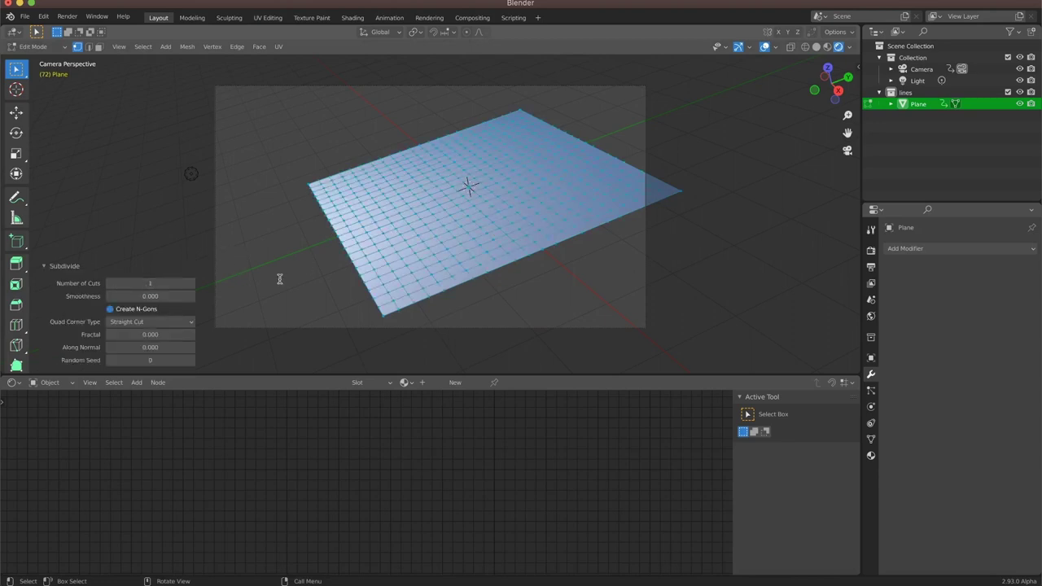
drag(155, 283, 198, 237)
click(247, 267)
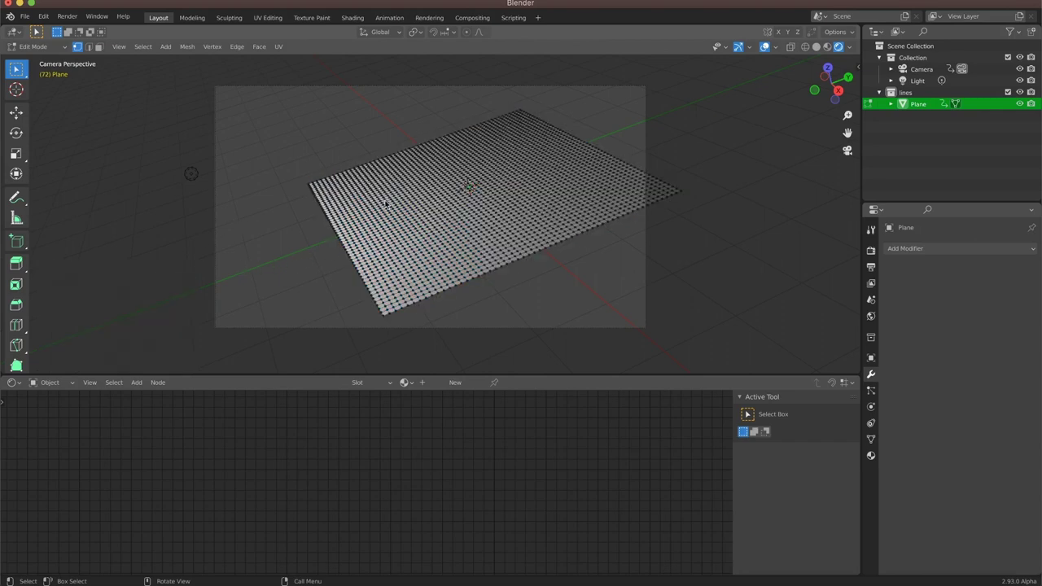
key(Tab)
Step: Add a Subdivision Surface modifier to the plane with viewport and render levels of 3
click(920, 248)
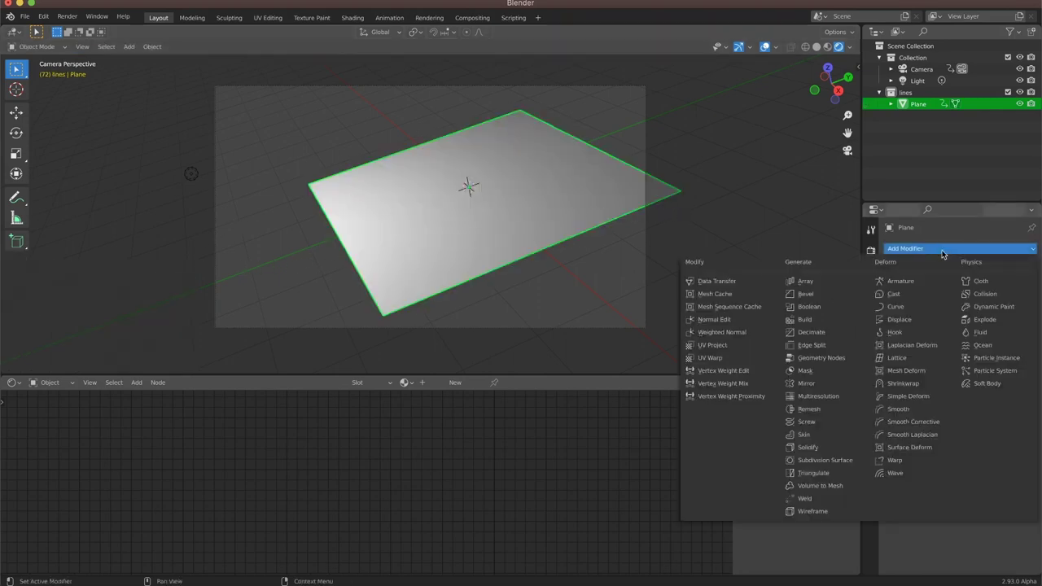
click(923, 249)
click(818, 460)
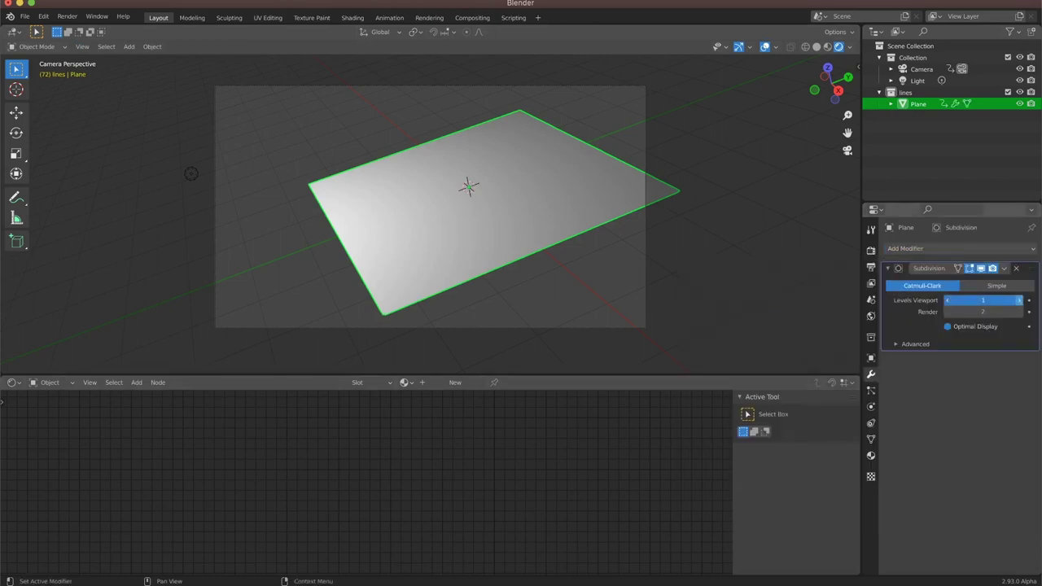
Step: Add a Displace modifier to the plane, create a new texture for it, and open the texture's settings
click(952, 249)
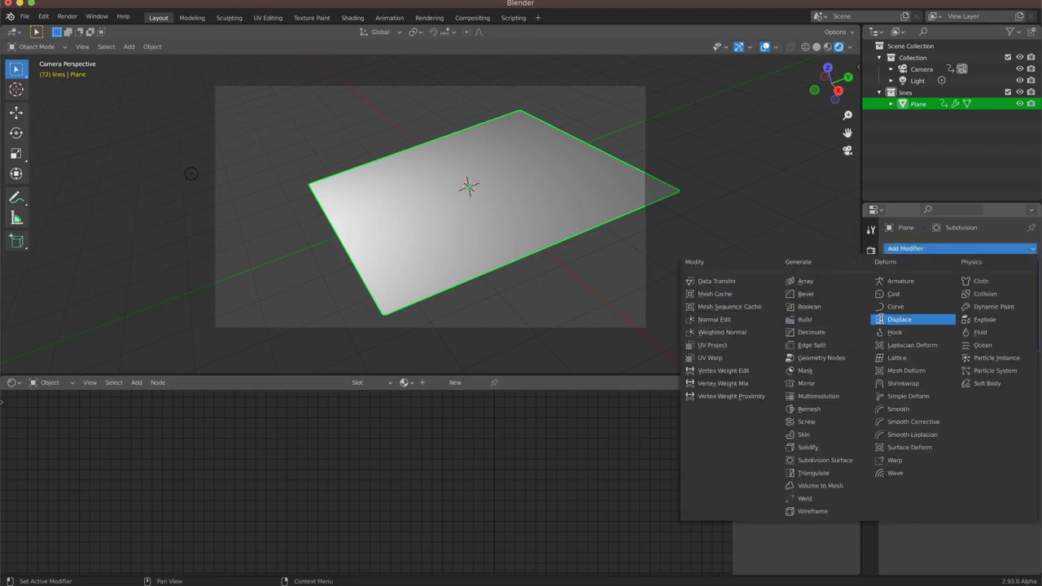
click(918, 319)
click(970, 379)
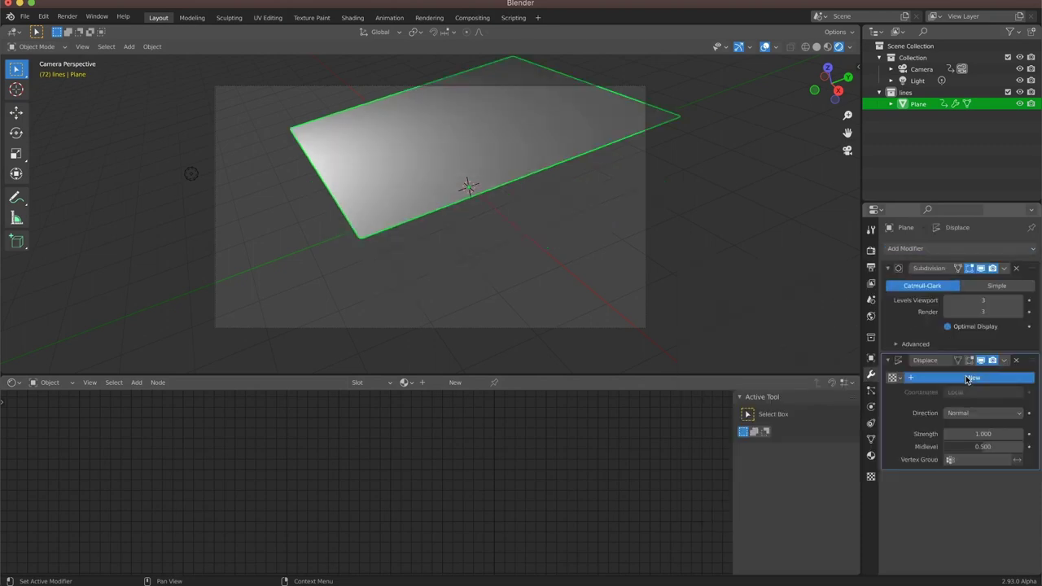
click(1028, 379)
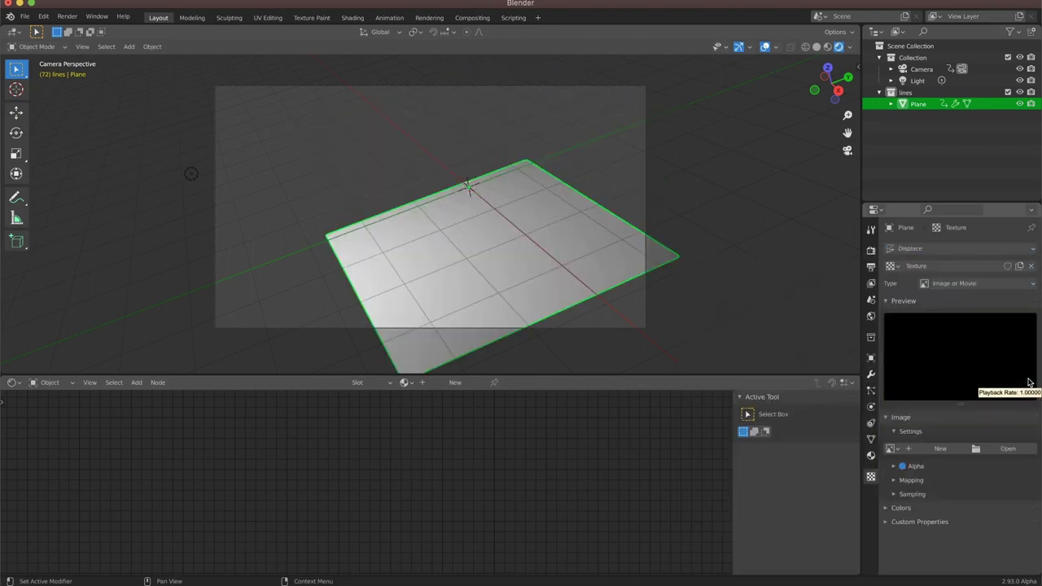
Step: Make the displacement texture a Musgrave texture with Voronoi F2-F1 noise basis and size 2.00
click(948, 284)
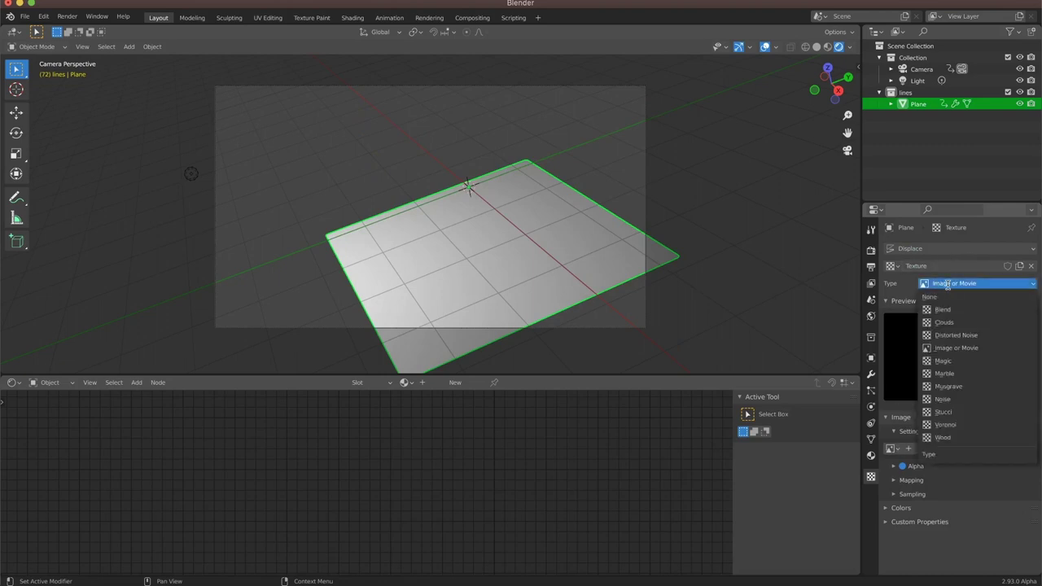
click(961, 389)
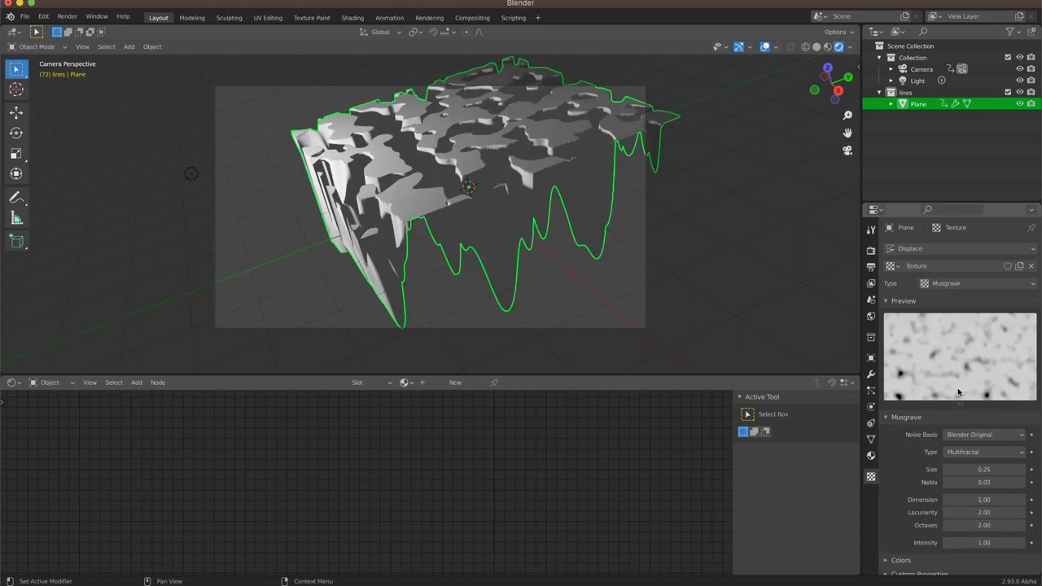
click(987, 435)
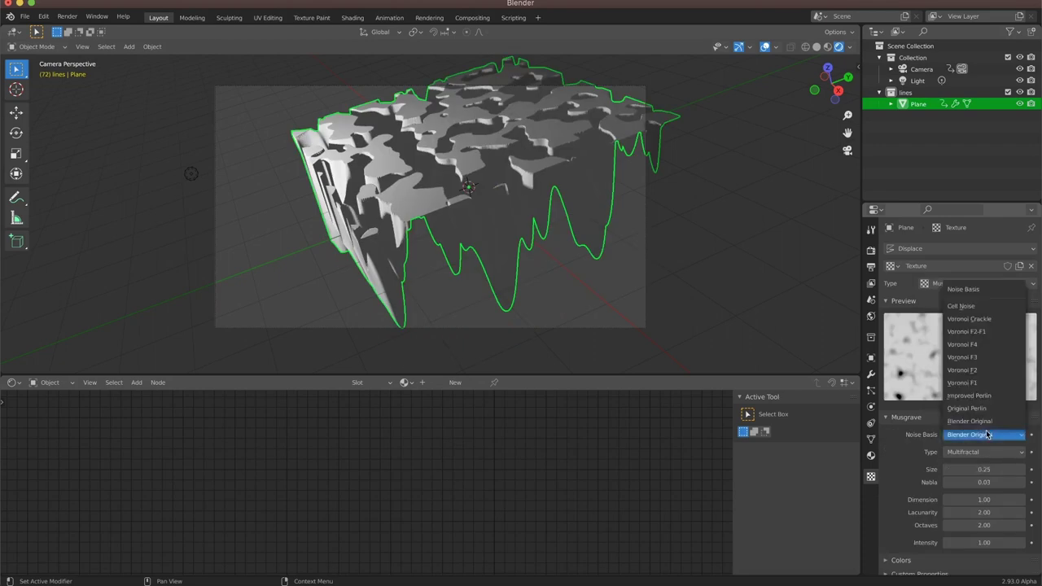
click(975, 333)
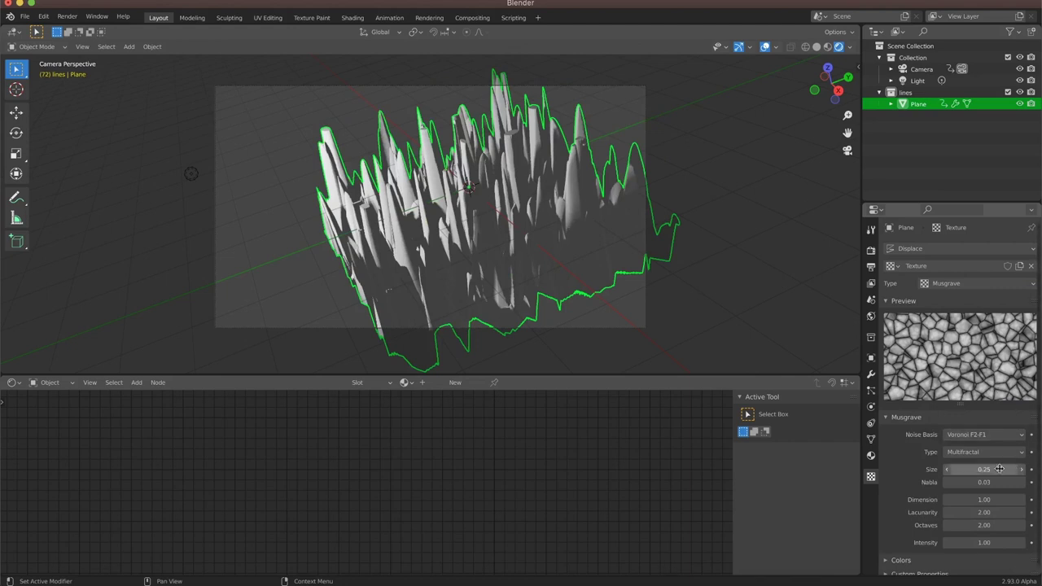
drag(984, 469, 947, 479)
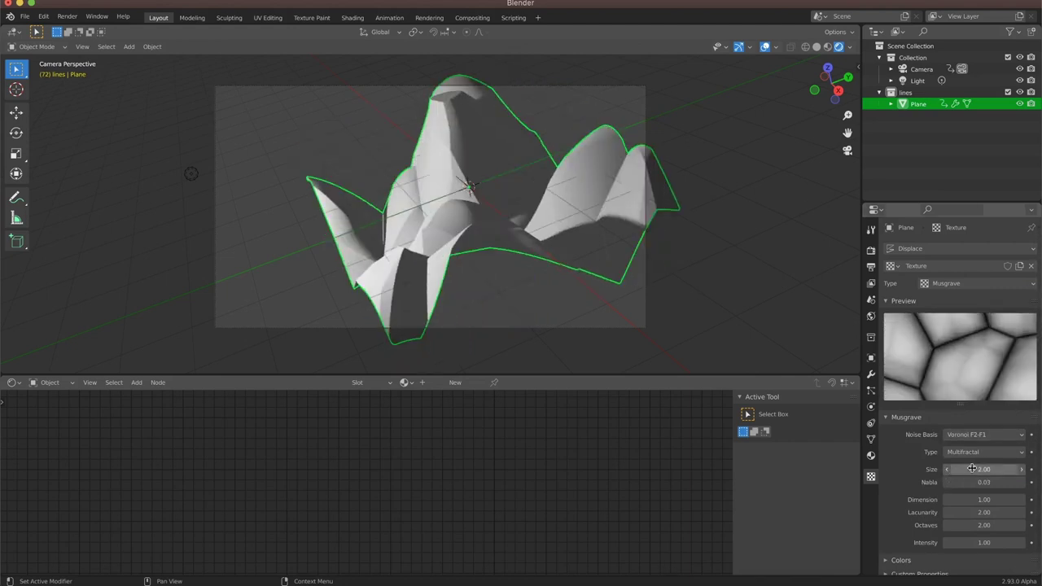
scroll(944, 497, down, 1)
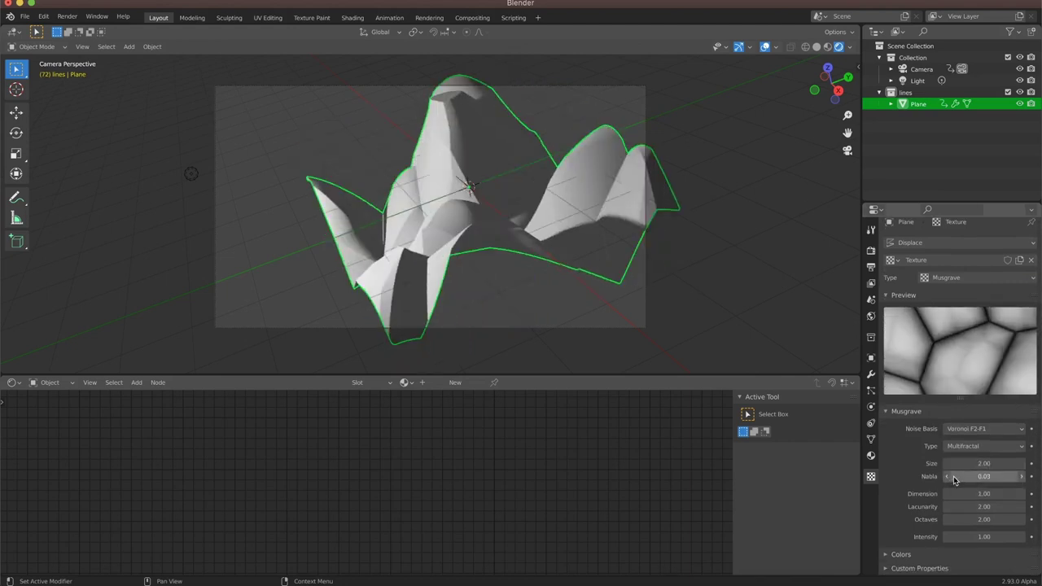
Step: Lower the contrast in the color settings of the plane's Musgrave displacement texture to soften the terrain
click(886, 557)
scroll(904, 525, down, 4)
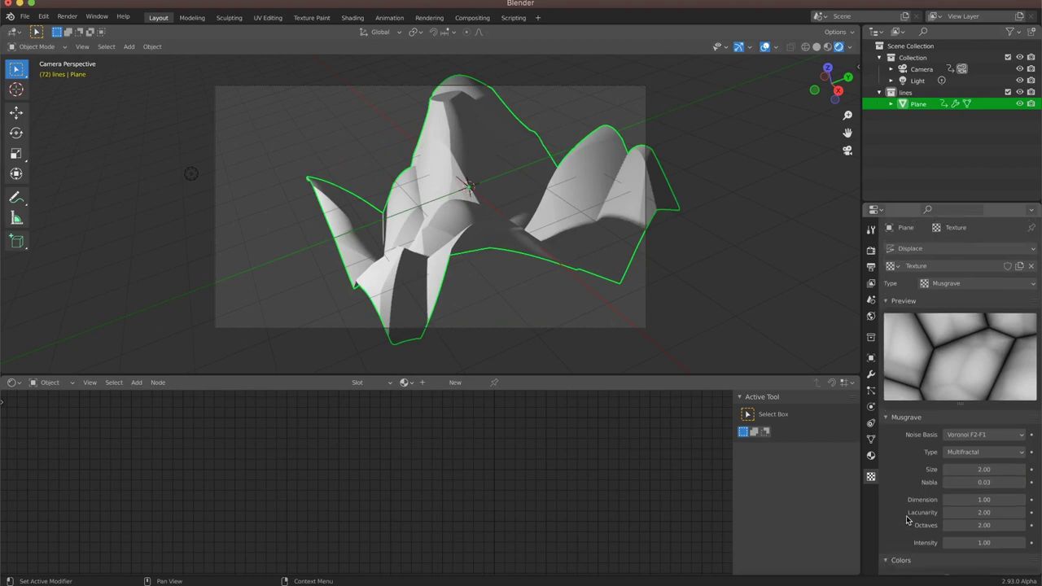
drag(997, 528, 957, 528)
Step: Select the camera and align it to a closer, low-angle perspective view across the terrain's hills
click(644, 284)
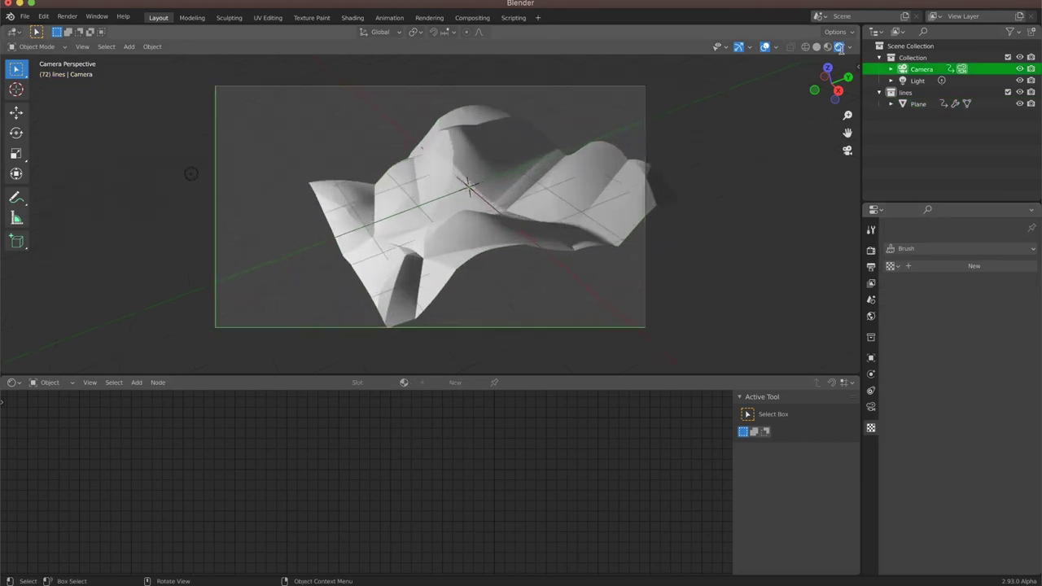
drag(833, 78, 847, 130)
mouse_move(829, 83)
mouse_down()
mouse_move(838, 92)
mouse_move(845, 84)
mouse_move(838, 94)
mouse_up()
middle_drag(618, 99, 559, 211)
drag(847, 118, 847, 99)
middle_drag(578, 155, 606, 173)
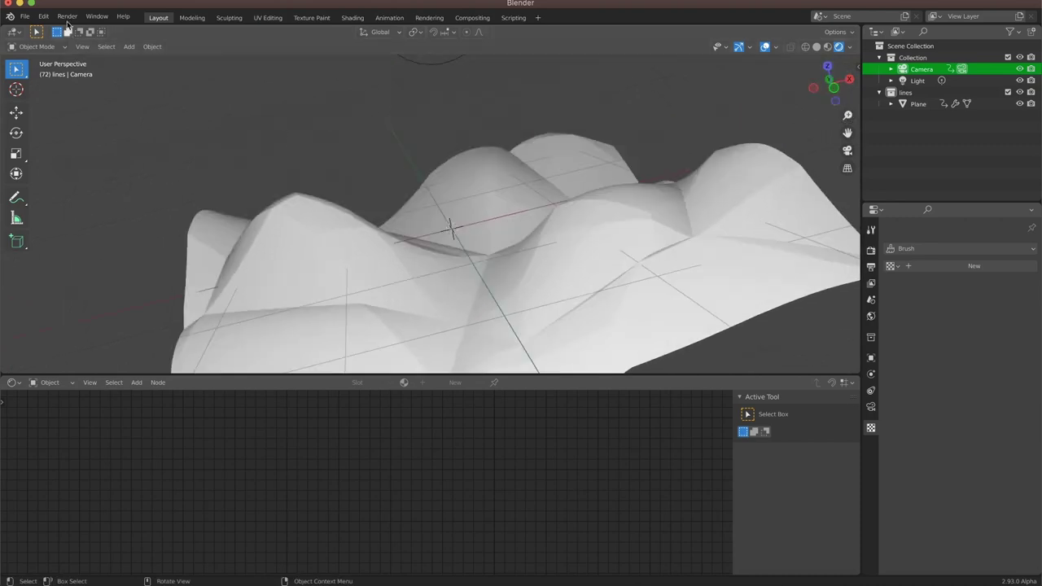
click(84, 48)
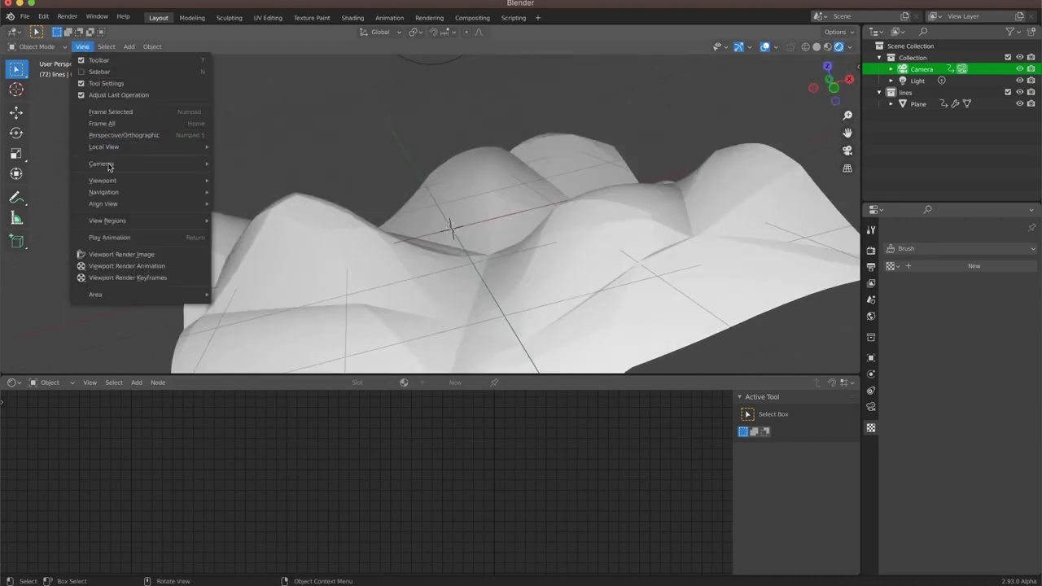
mouse_move(126, 169)
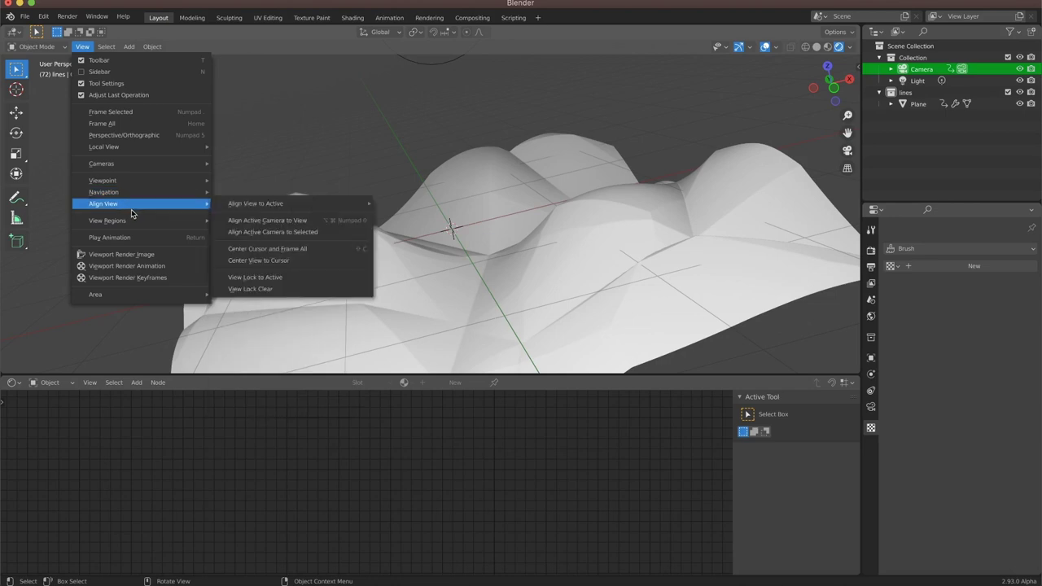
mouse_move(119, 209)
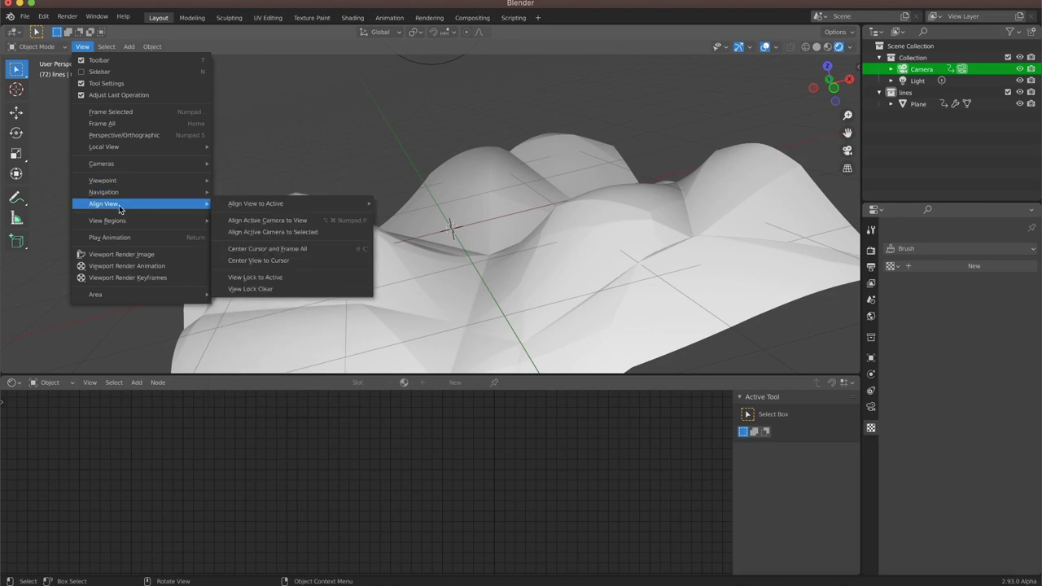
click(290, 228)
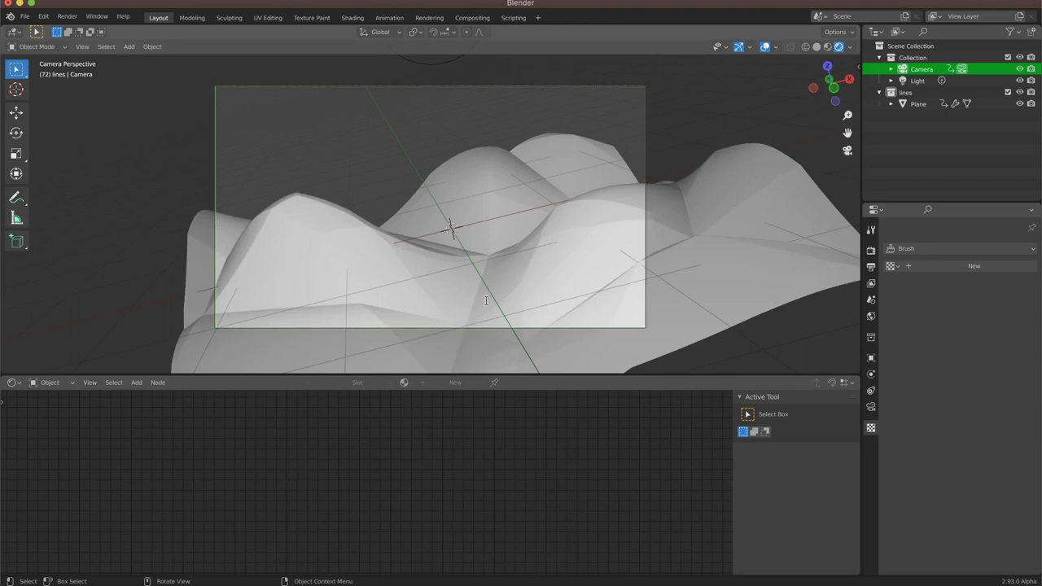
Step: Move the camera to reframe the hills within its border and select the terrain plane
key(g)
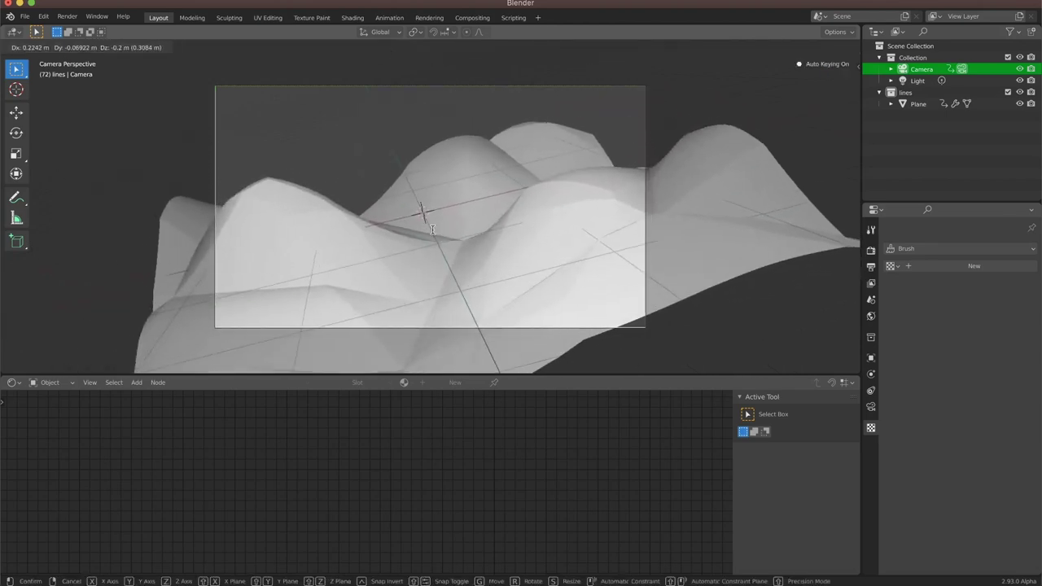
click(531, 258)
click(410, 282)
right_click(410, 283)
key(Escape)
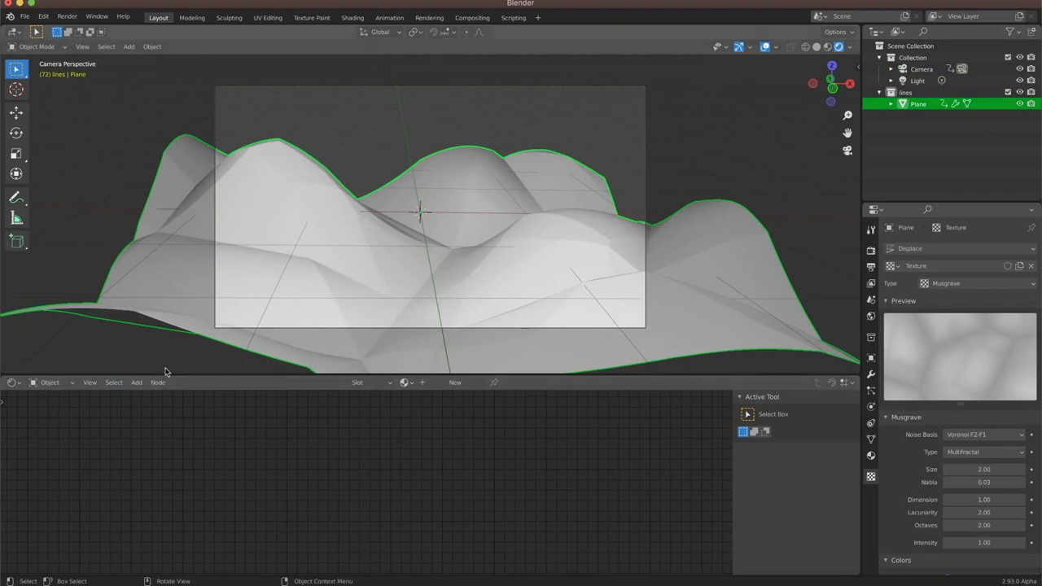
Step: Create a new material for the plane and delete its Principled BSDF node
click(12, 383)
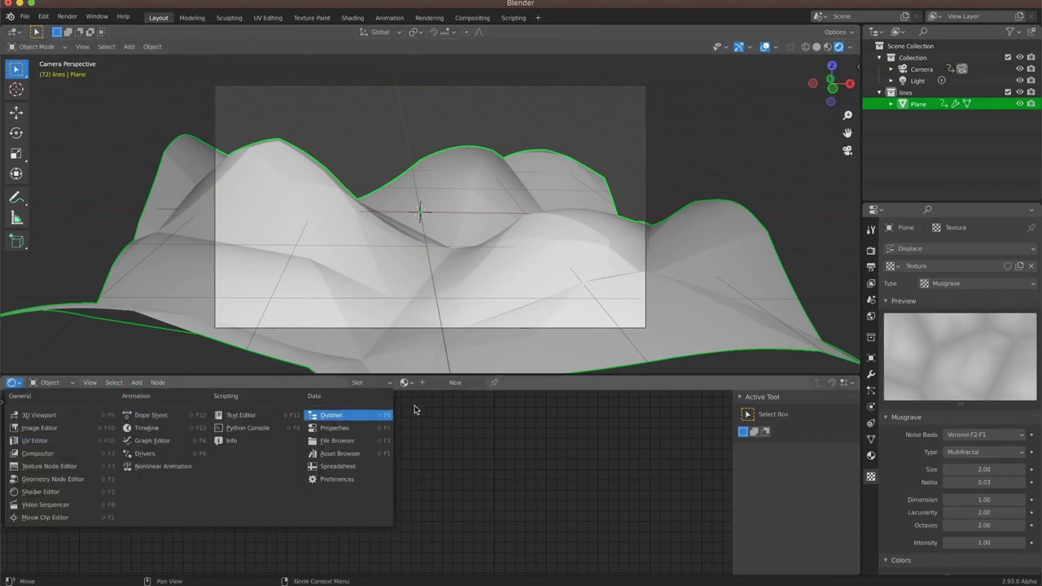
click(439, 384)
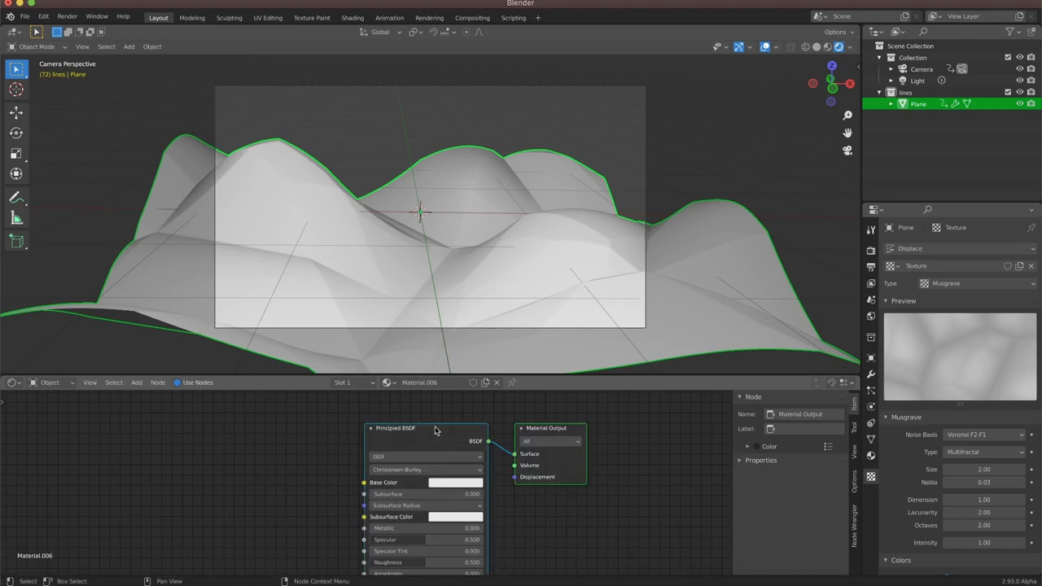
drag(434, 434, 319, 429)
key(x)
Step: Add a Diffuse BSDF node and connect it to the Surface input of the Material Output
key(shift+a)
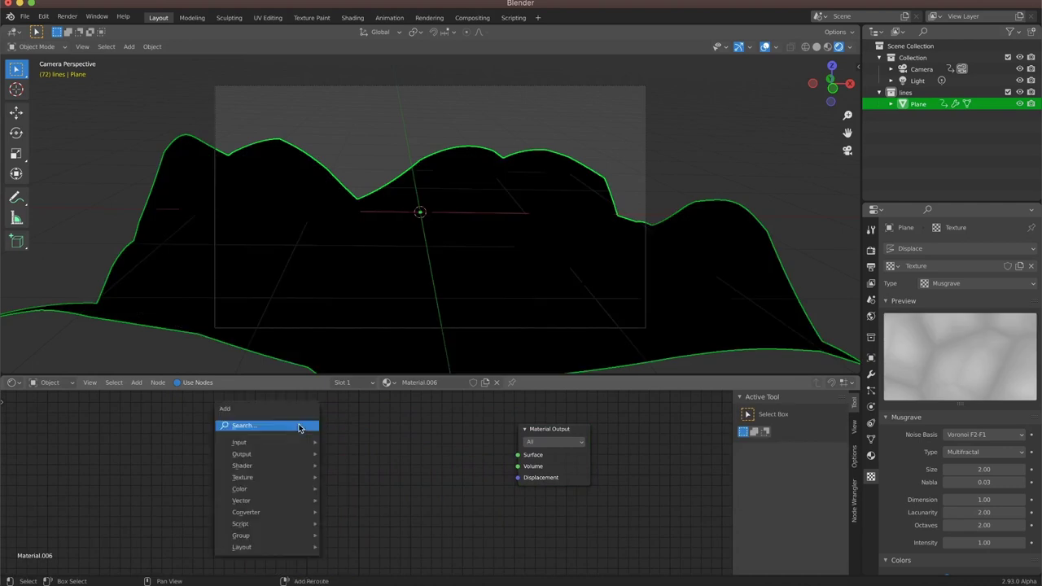
text(diffuse)
key(Return)
click(184, 431)
ctrl+shift+click(189, 433)
drag(204, 434, 185, 448)
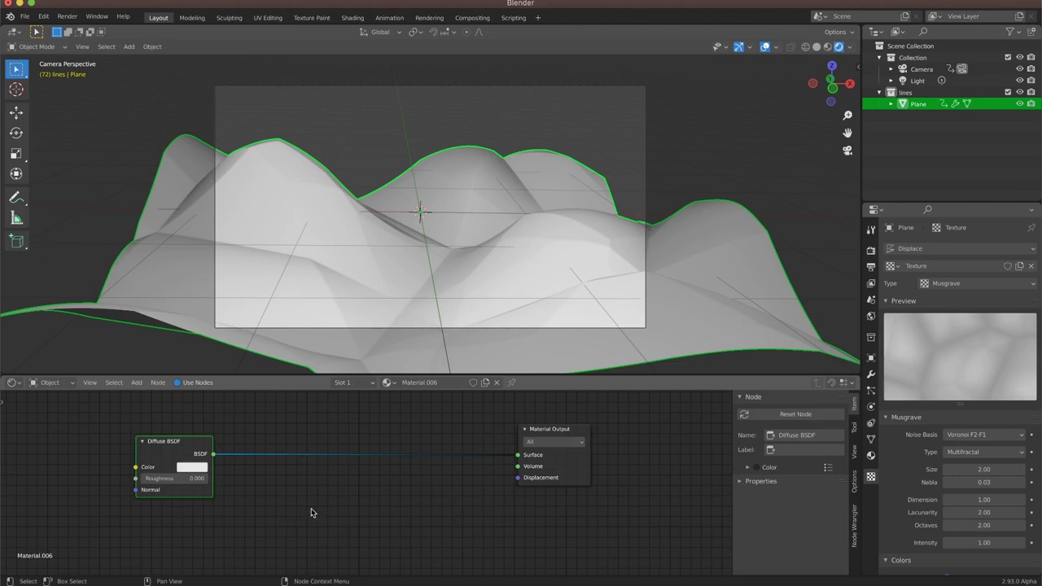
Step: Insert a Shader to RGB node between the Diffuse BSDF and the Material Output
key(shift+a)
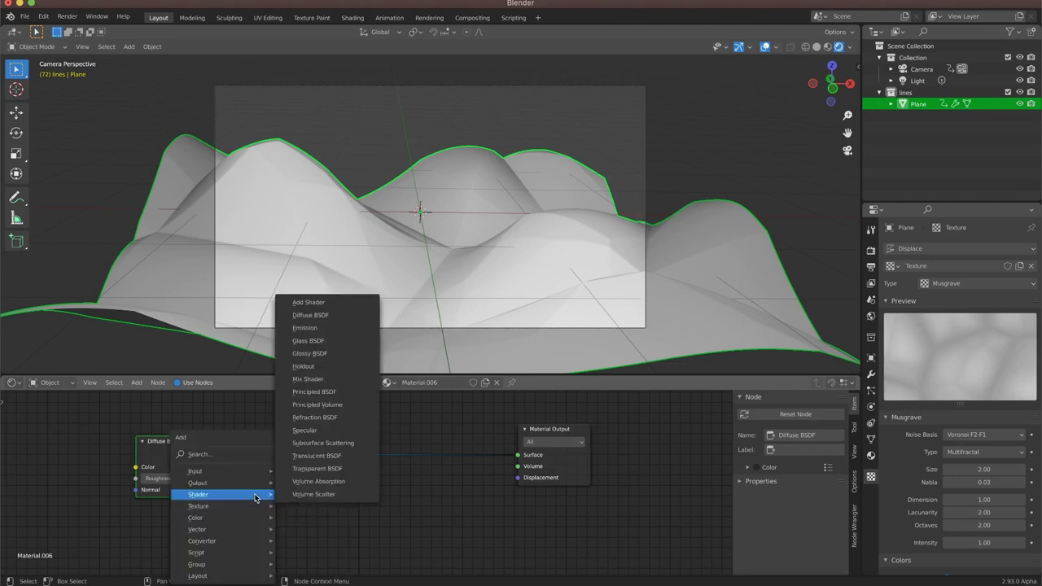
click(257, 454)
text(shader)
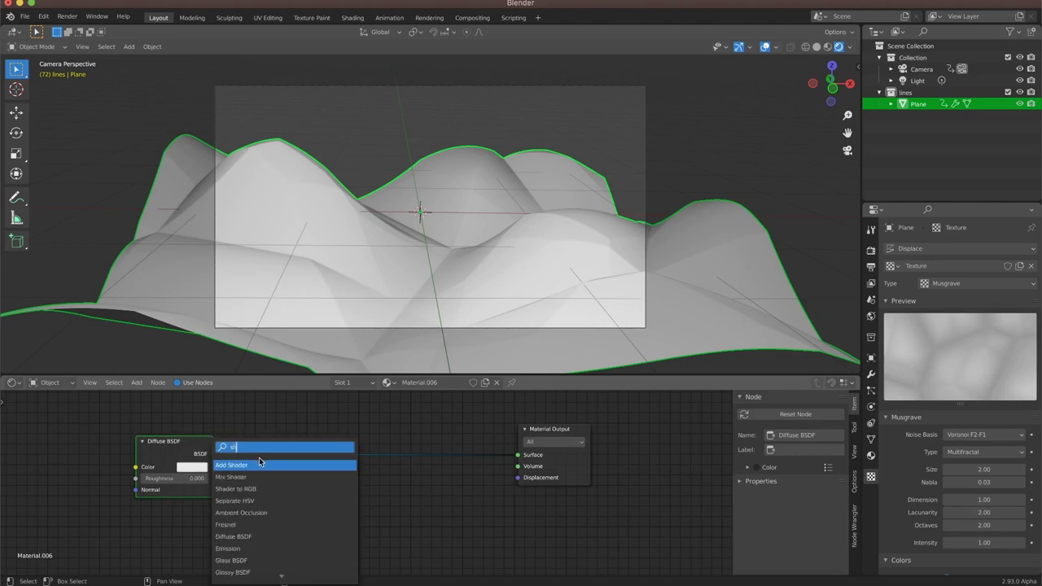
key(Return)
click(347, 484)
Step: Insert a ColorRamp node between the Shader to RGB node and the Material Output
key(shift+a)
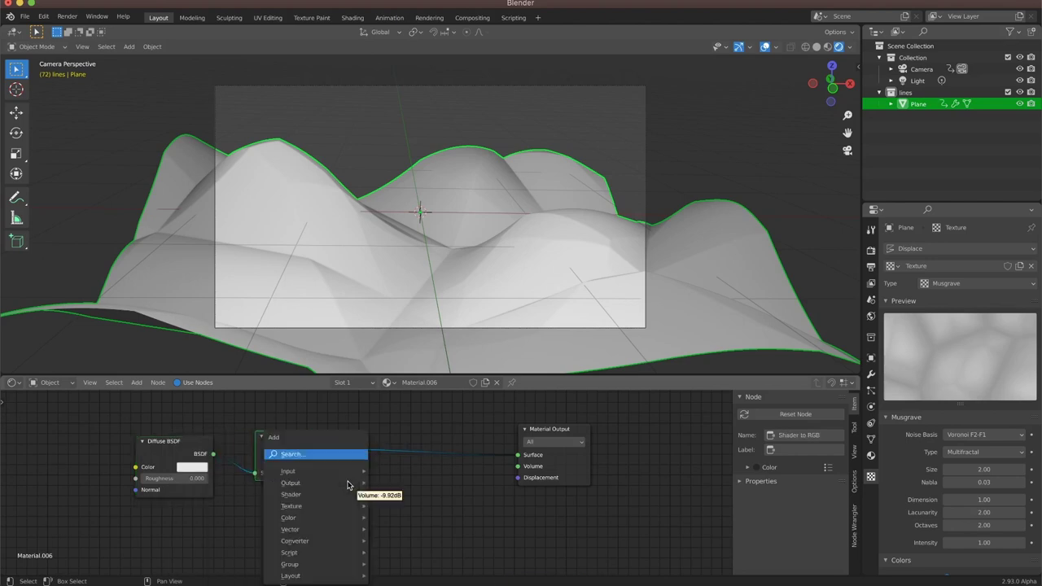
click(350, 454)
text(color)
key(Return)
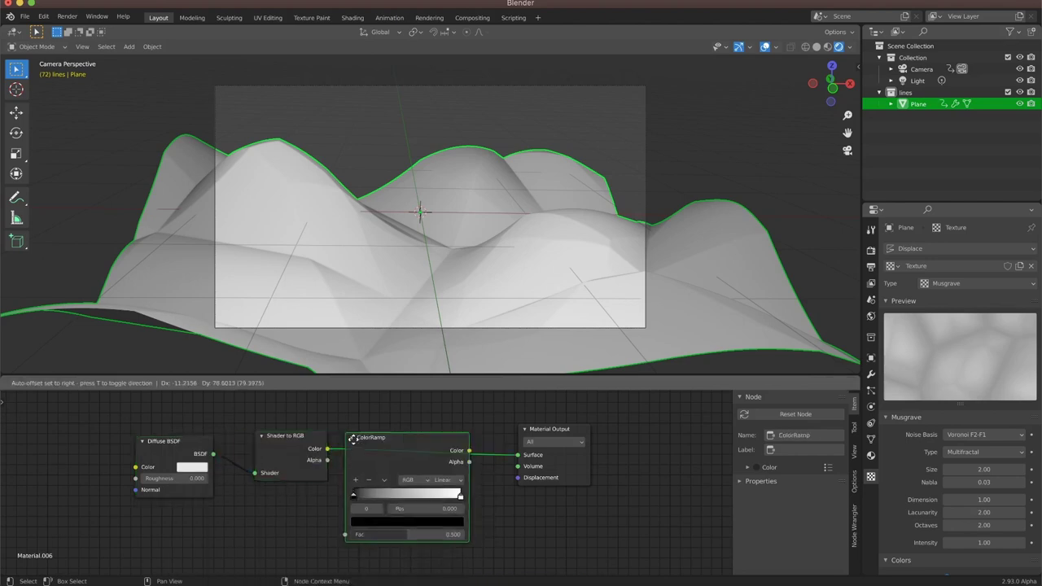
click(376, 434)
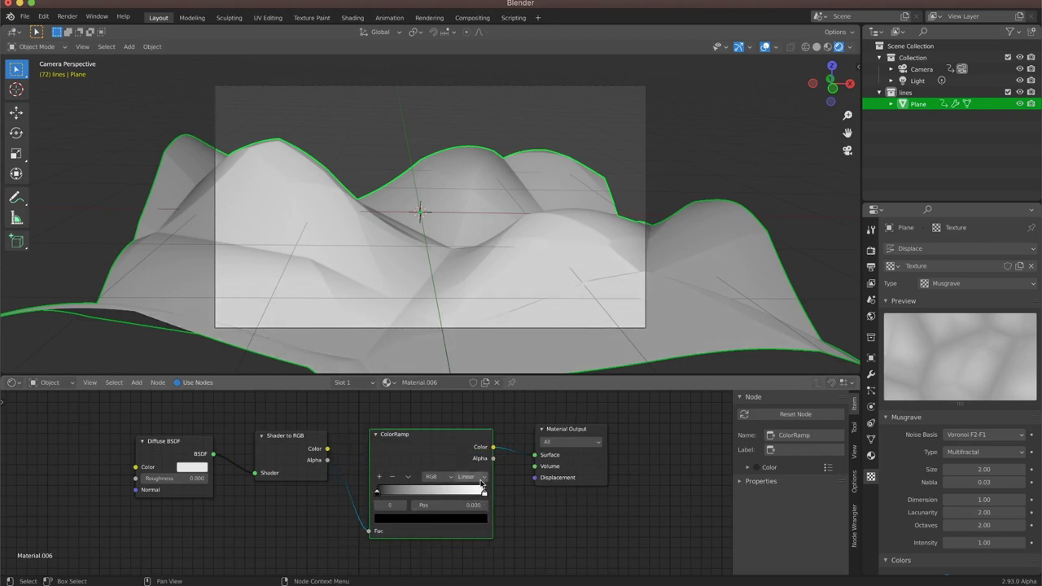
Step: Set the ColorRamp interpolation to Constant and move its white stop to position 0.516
click(480, 477)
click(492, 534)
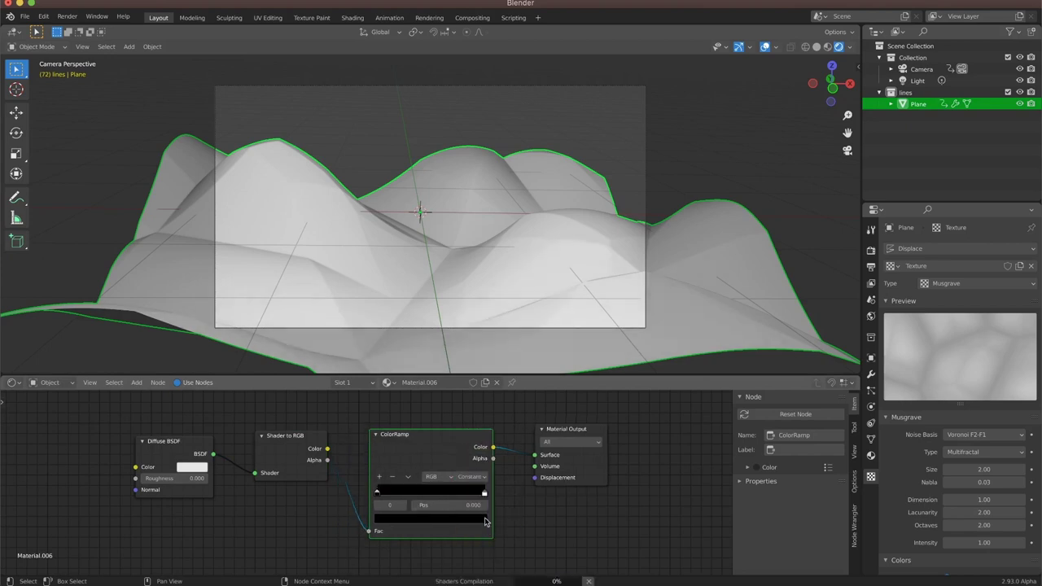
drag(483, 494, 432, 498)
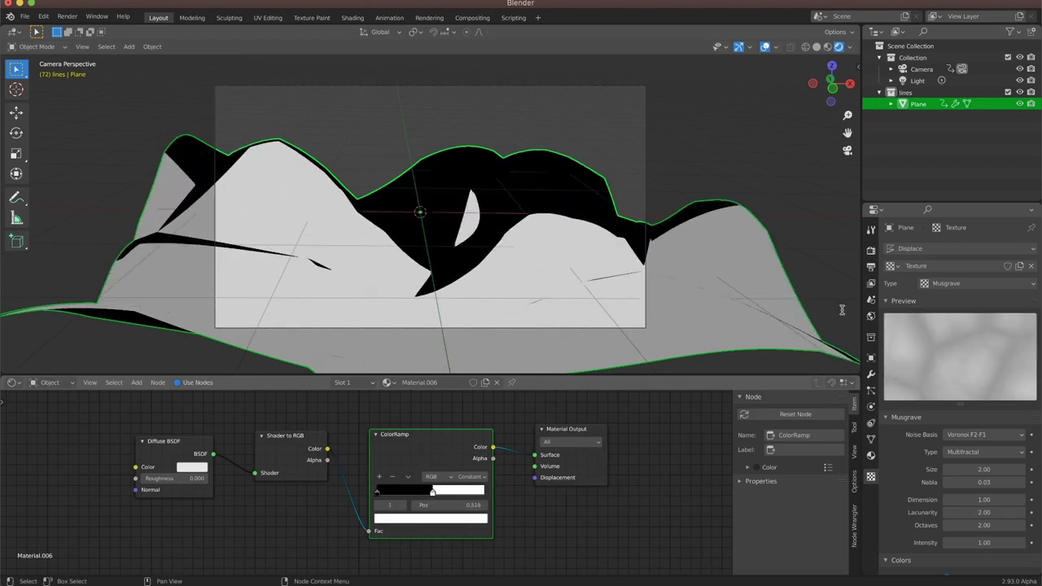
Step: Move the light in top view by about 3.13 m in X and 2.25 m in Y, and reselect the plane in camera view
click(829, 66)
click(933, 80)
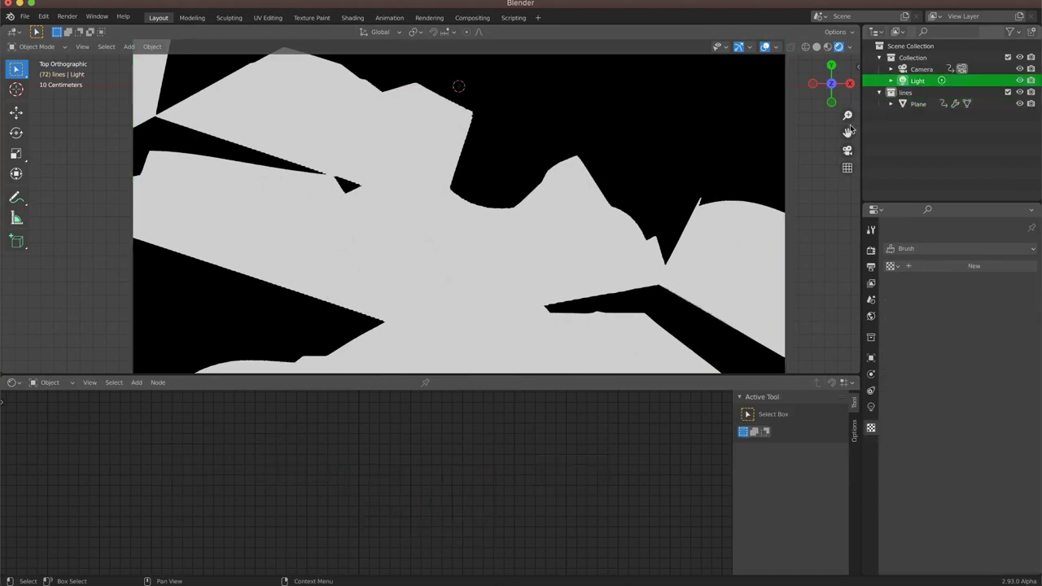
scroll(814, 131, down, 3)
key(g)
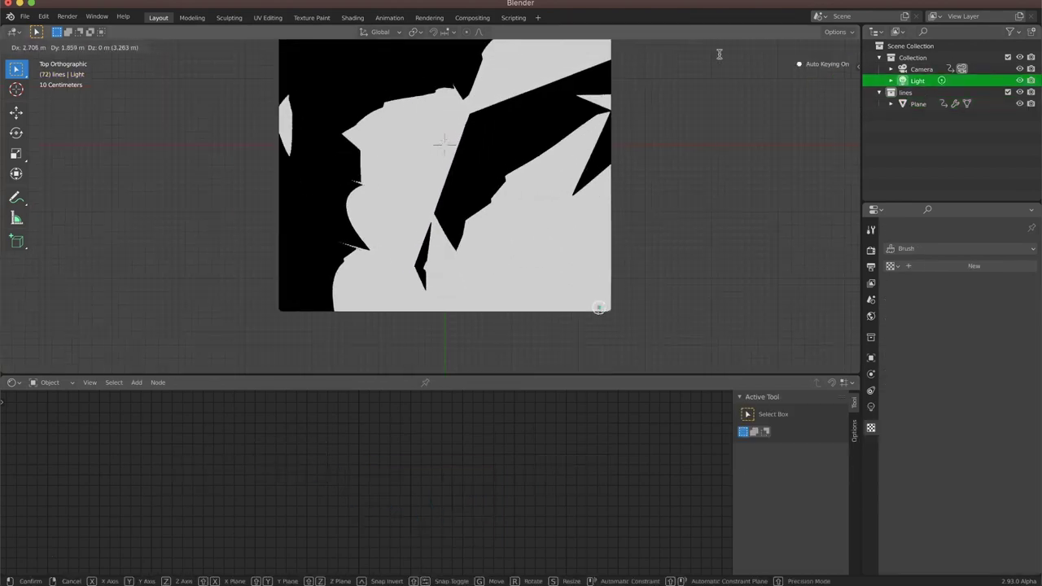
click(747, 363)
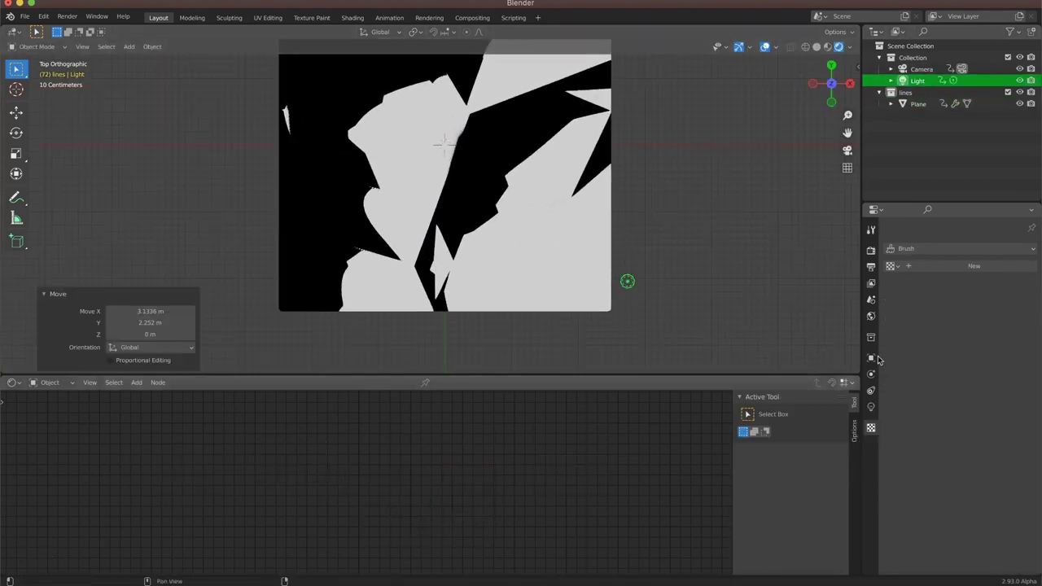
click(847, 151)
click(500, 332)
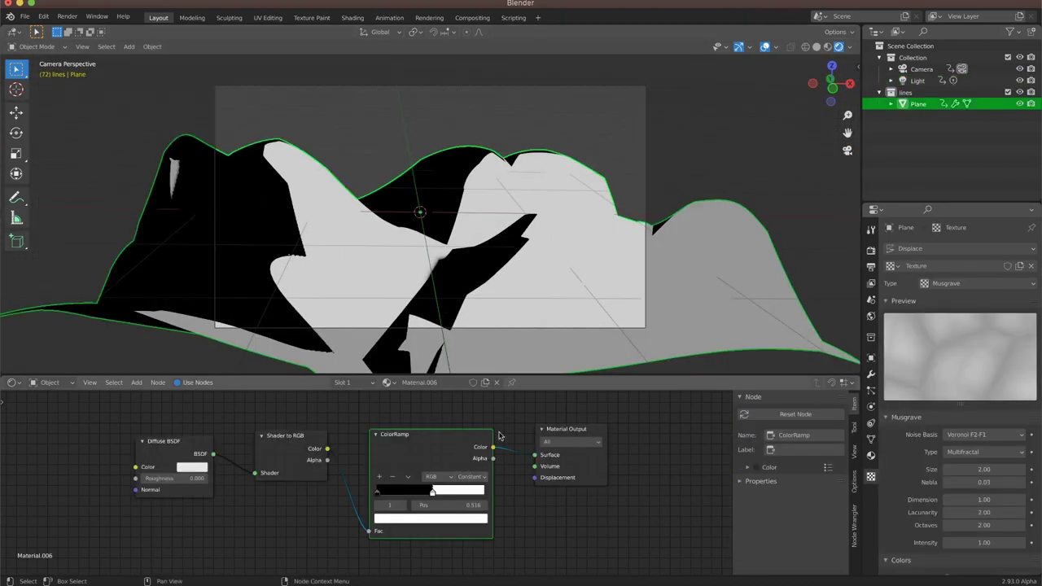
Step: Make room before the Material Output and insert a MixRGB node between it and the ColorRamp
drag(571, 434, 742, 444)
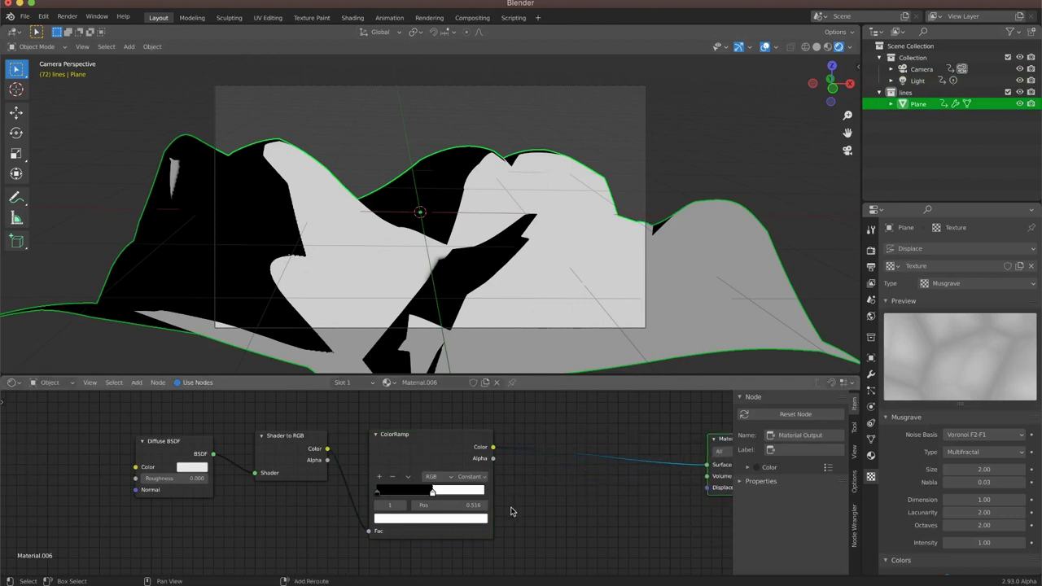
key(shift+a)
click(486, 452)
text(mi)
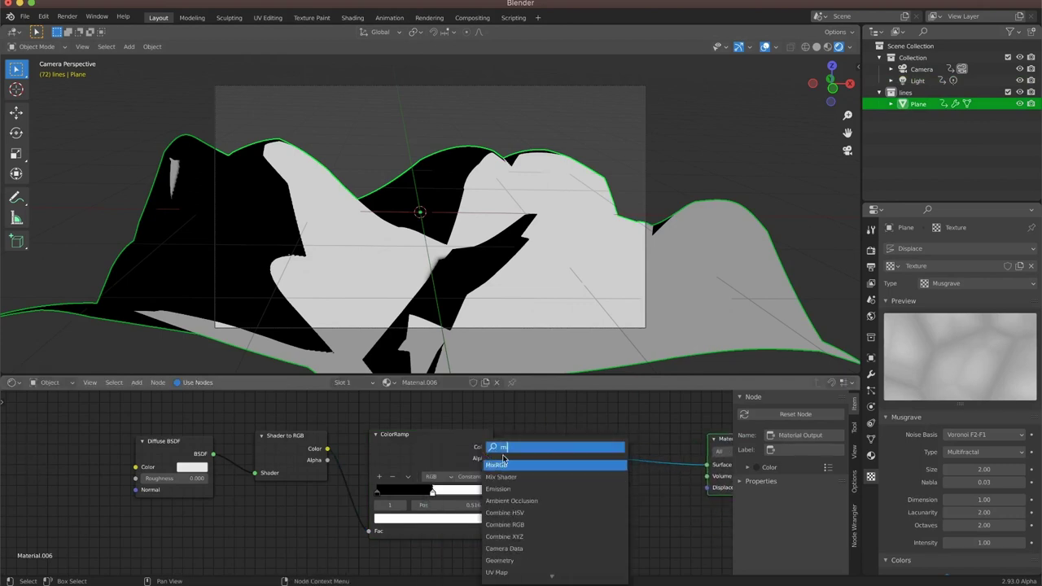
click(512, 469)
click(568, 498)
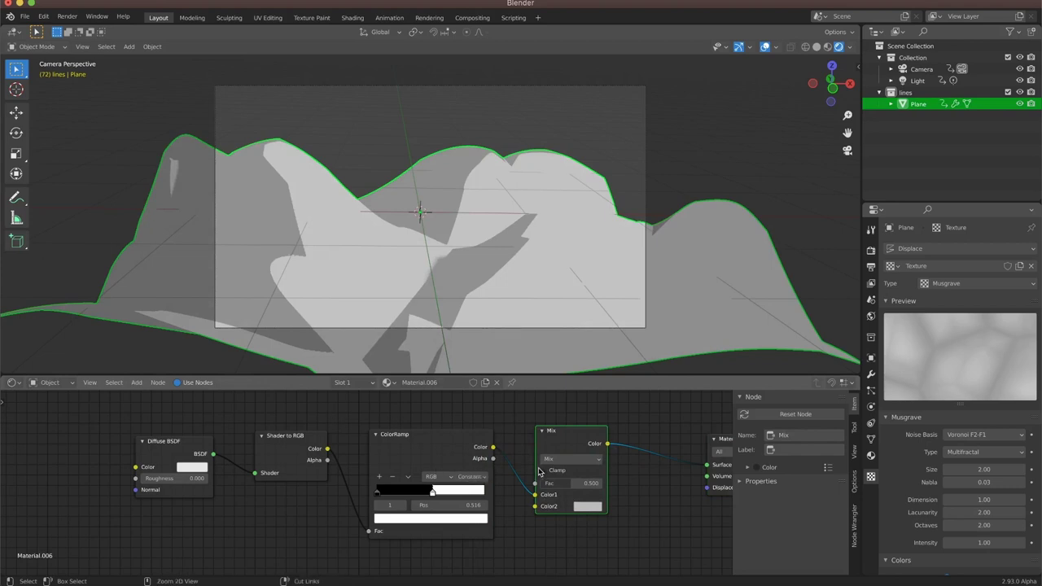
Step: Detach the Mix node from its links, and set the ColorRamp's white stop to position 0.545 with a light orange color
alt+drag(556, 439, 564, 511)
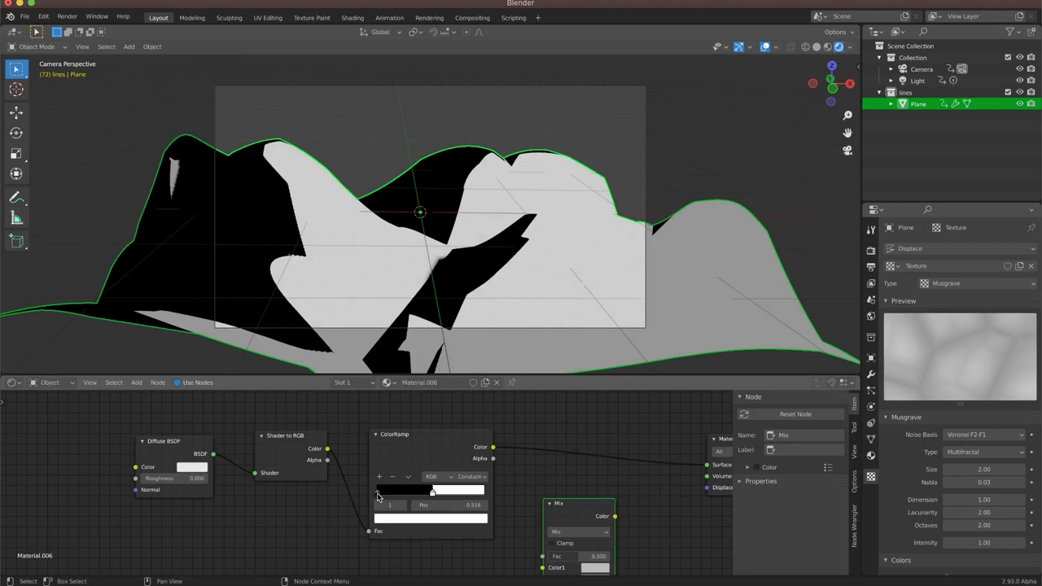
drag(430, 491, 437, 494)
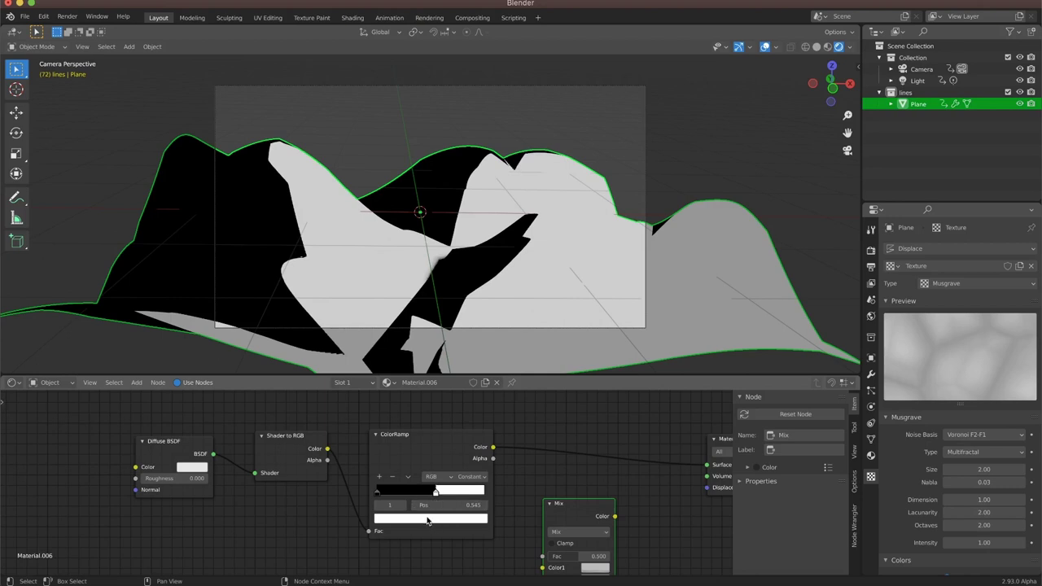
click(428, 521)
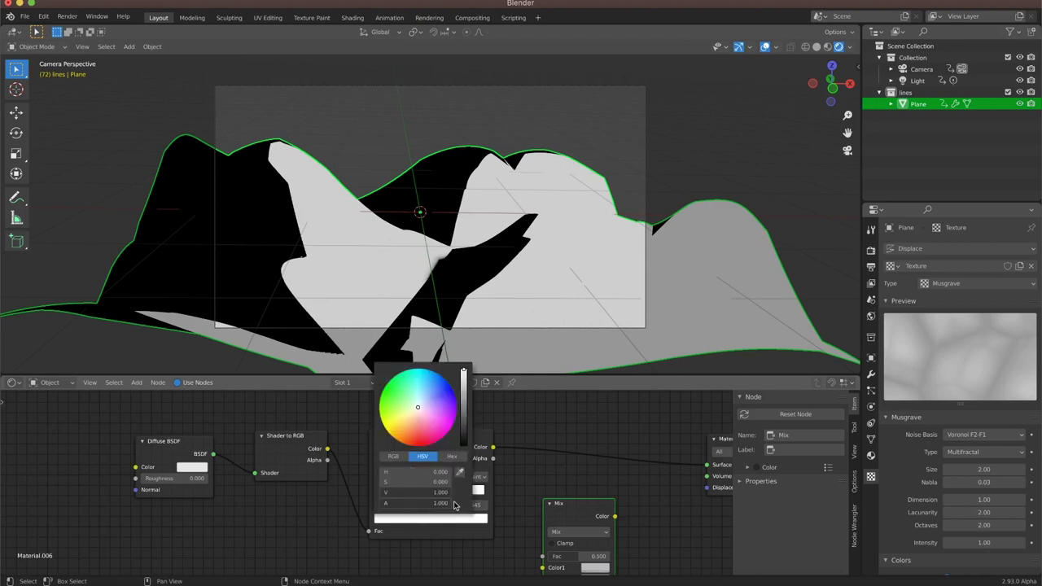
drag(418, 389, 407, 424)
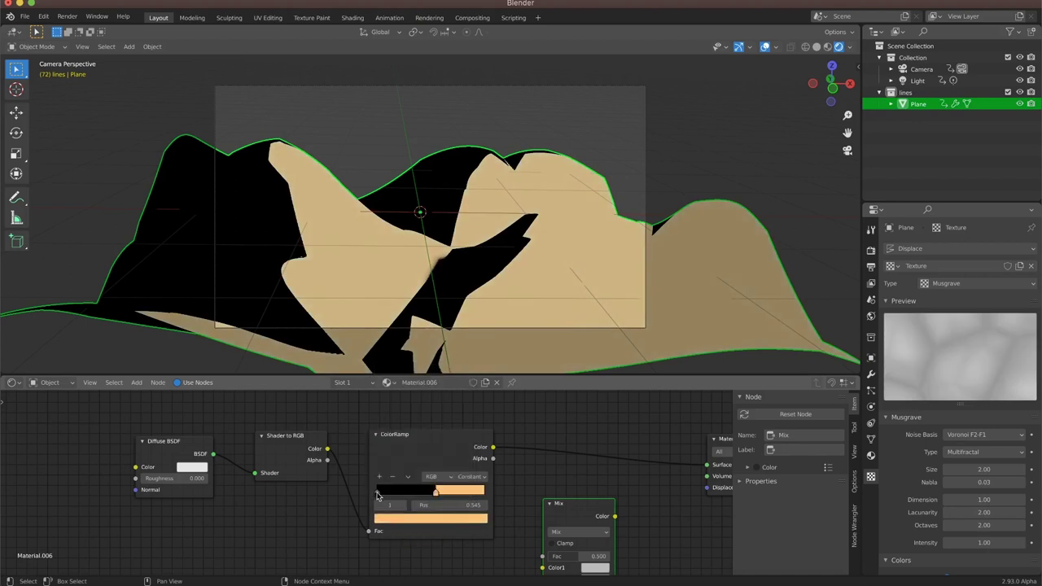
Step: Change the ColorRamp's black stop to a muted reddish brown shadow color
click(379, 493)
click(414, 517)
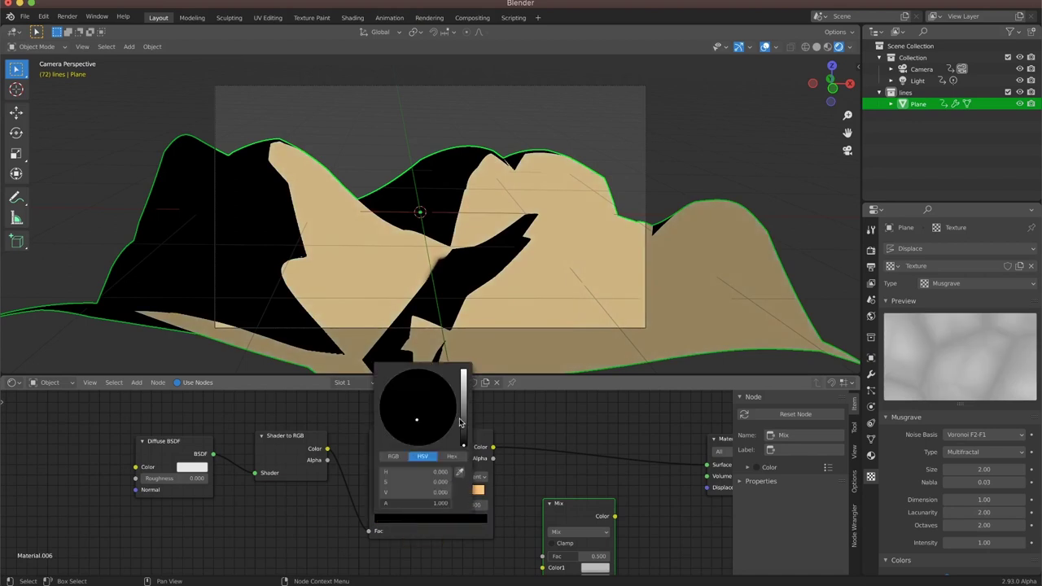
drag(462, 422, 463, 405)
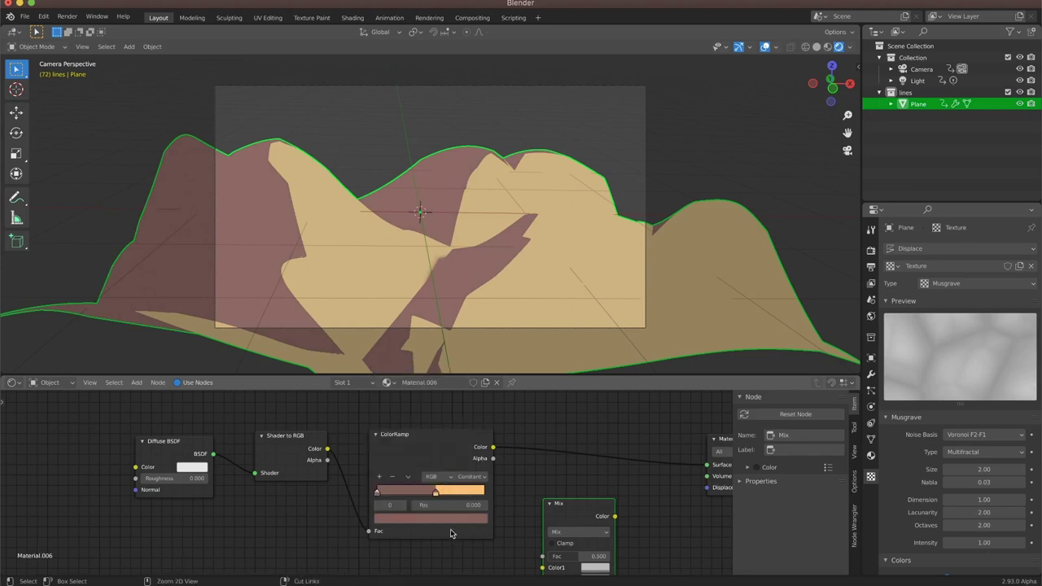
Step: Undo the ColorRamp color and position changes and reinsert the Mix node between the ColorRamp and Material Output
key(ctrl+z)
key(ctrl+z)
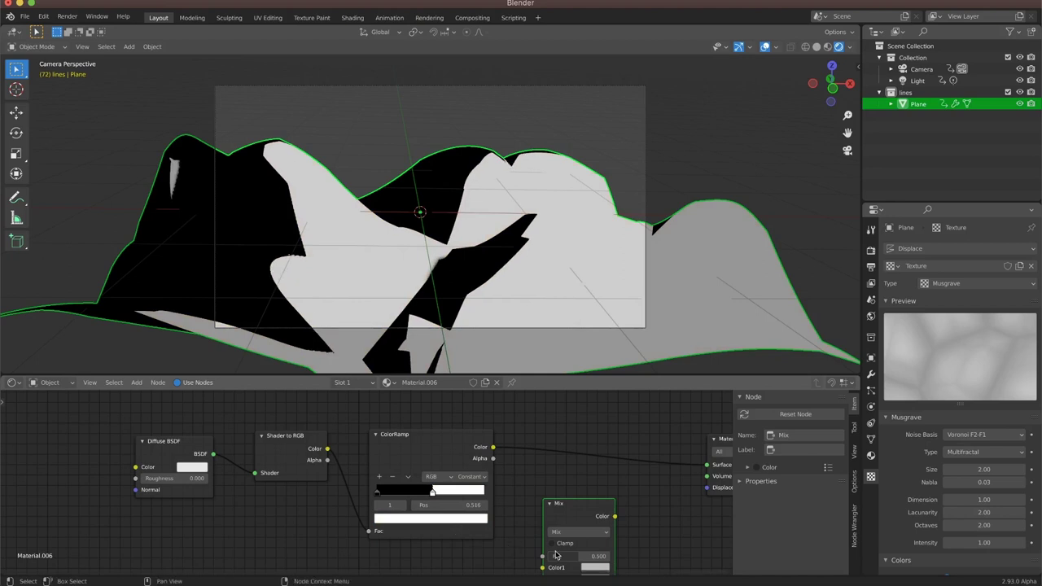
drag(570, 503, 557, 422)
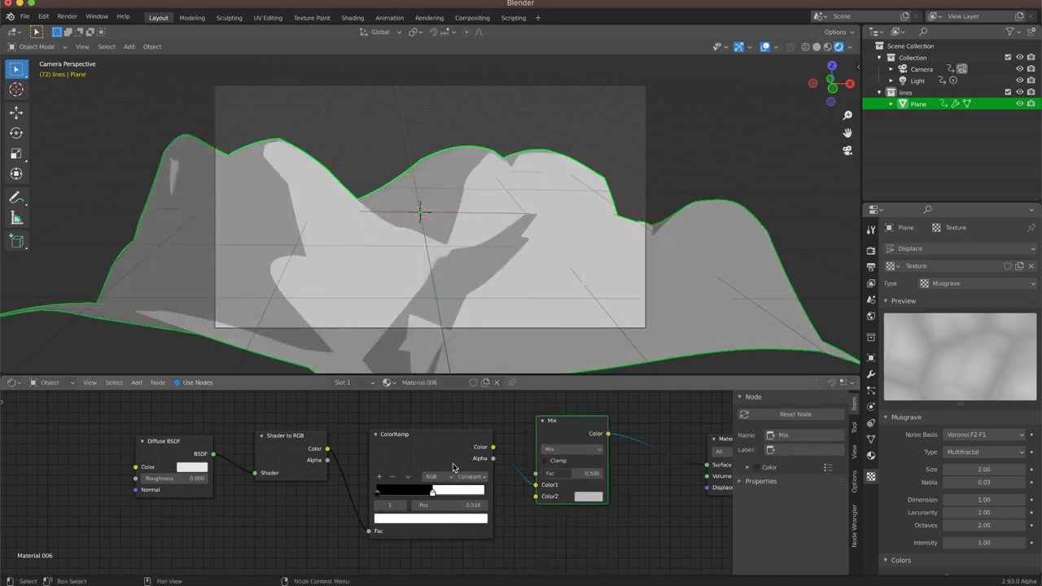
Step: Connect the ColorRamp's Color output to the Mix node's Fac input
drag(536, 487, 536, 474)
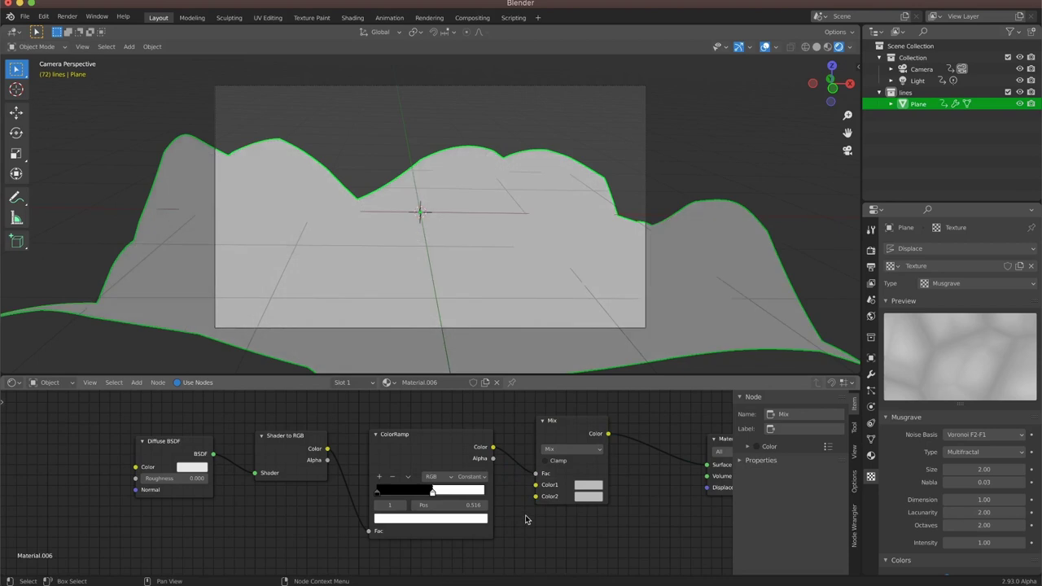
scroll(525, 515, down, 3)
scroll(489, 489, right, 5)
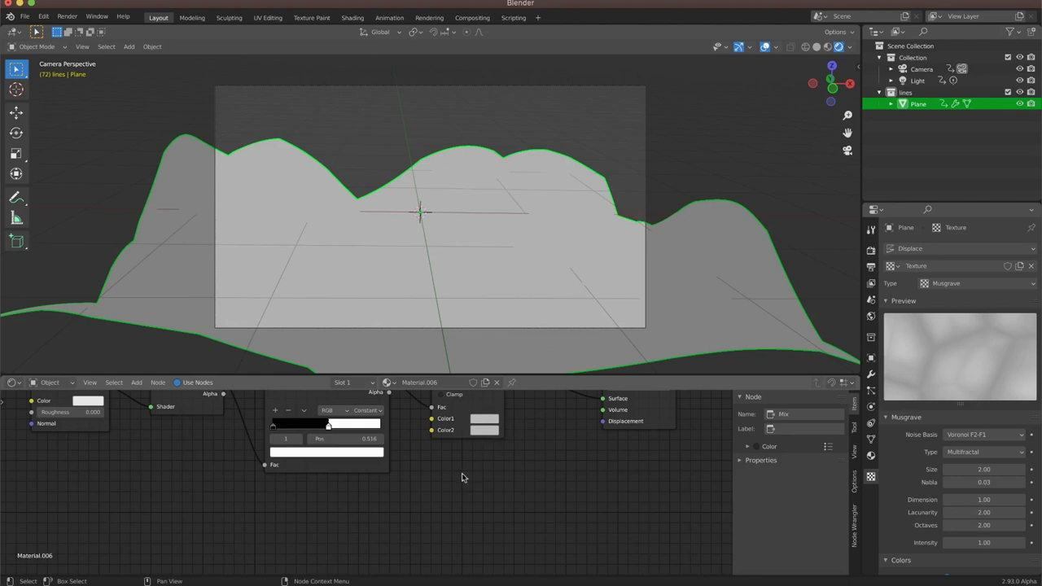
click(492, 422)
click(505, 316)
key(ctrl+z)
Step: Add an RGB input node and place it above the ColorRamp and Mix nodes
key(shift+a)
click(445, 458)
text(rgb)
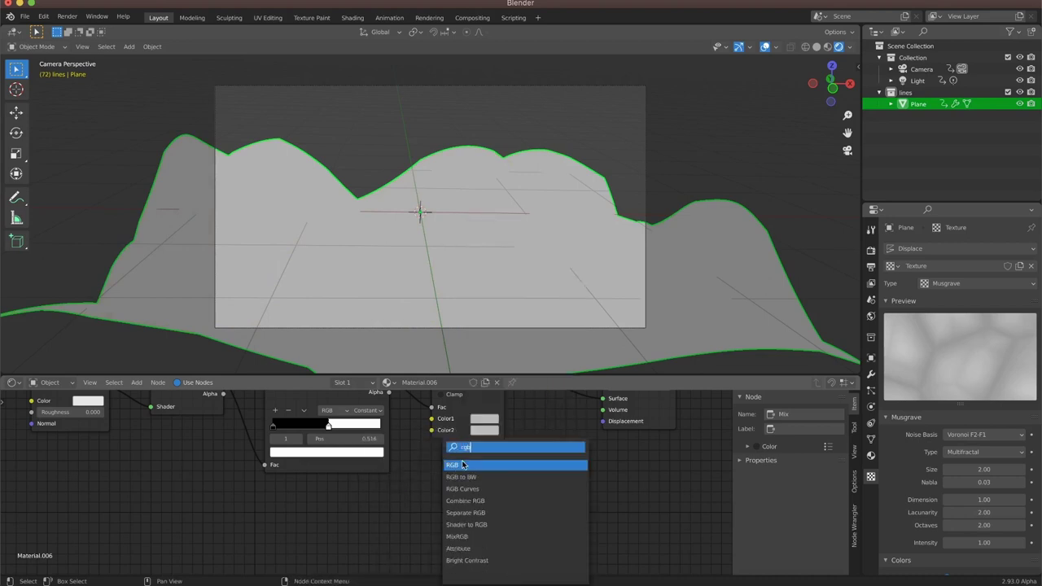
key(Return)
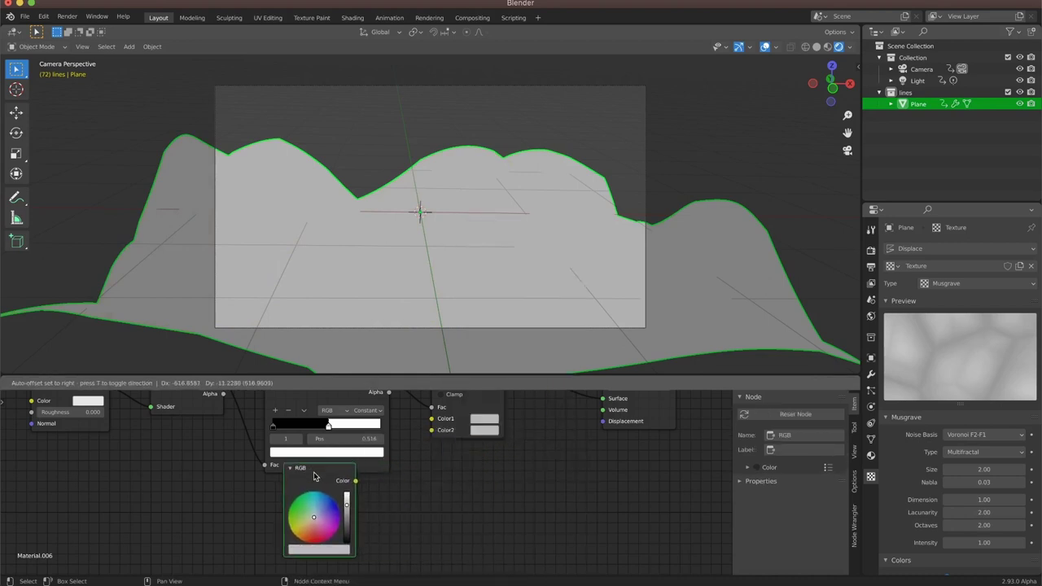
click(404, 483)
middle_drag(476, 484, 477, 540)
drag(477, 540, 437, 584)
key(g)
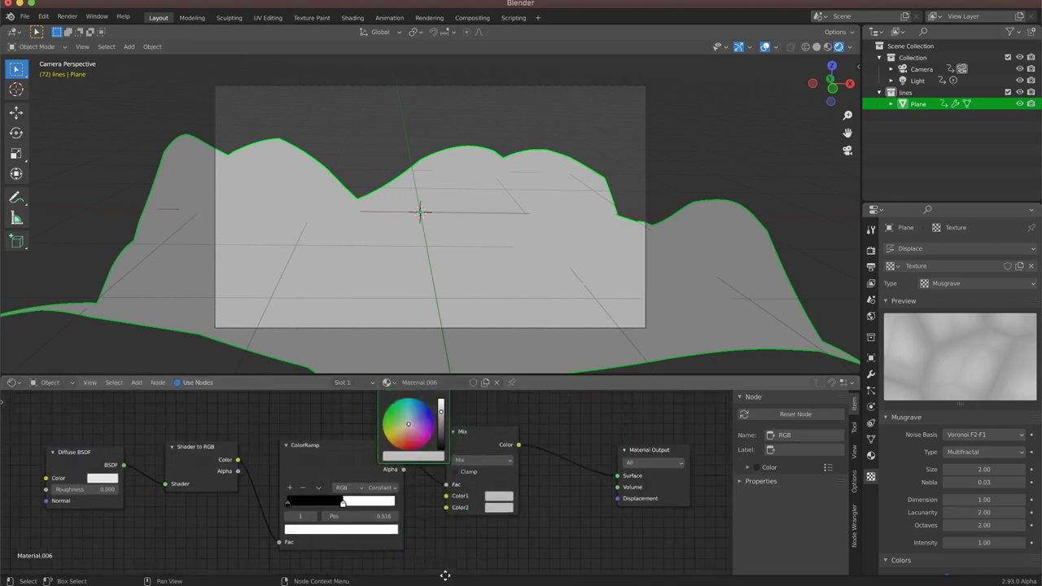
click(444, 415)
scroll(444, 414, down, 1)
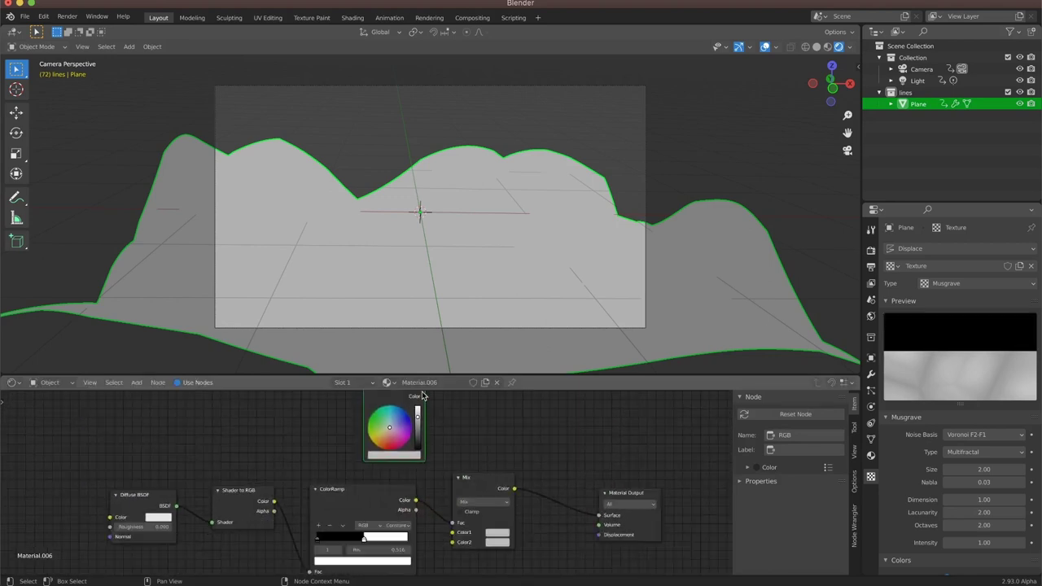
Step: Connect the RGB node to the Mix node's Color1 input and a duplicate of it to Color2
drag(425, 396, 452, 532)
key(shift+d)
click(473, 401)
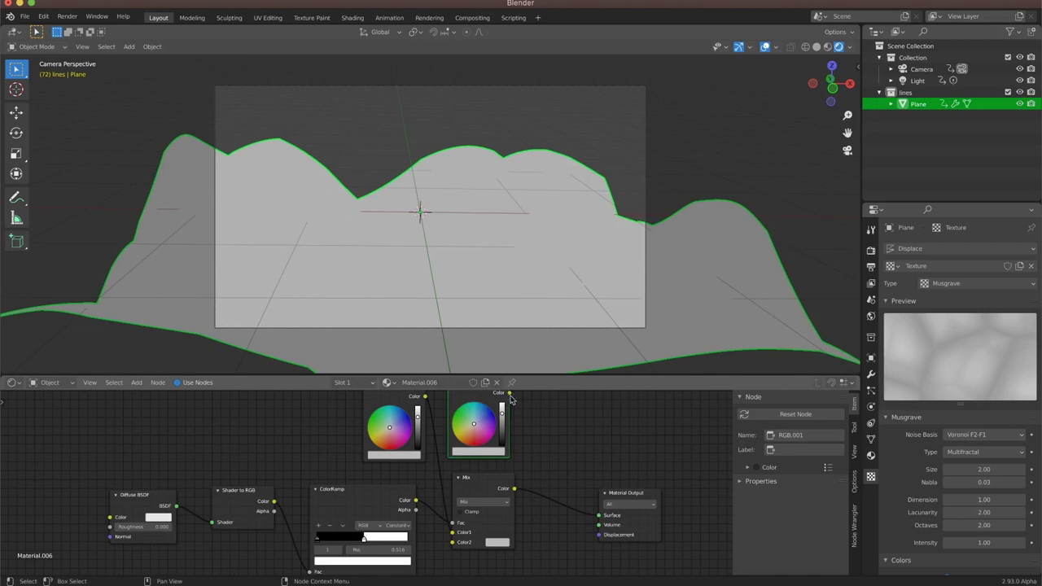
drag(509, 394, 459, 552)
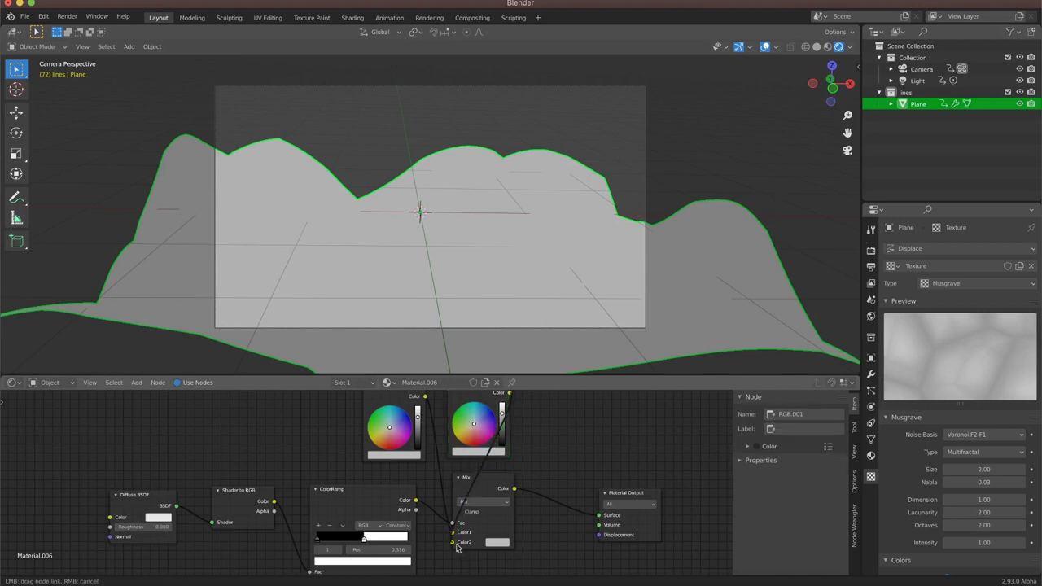
Step: Set the RGB node feeding Color2 to light yellowish green and the one feeding Color1 to muted orange-brown, and hide the viewport overlays
middle_drag(484, 465, 507, 506)
mouse_move(495, 481)
mouse_down()
mouse_move(500, 466)
mouse_move(492, 470)
mouse_up()
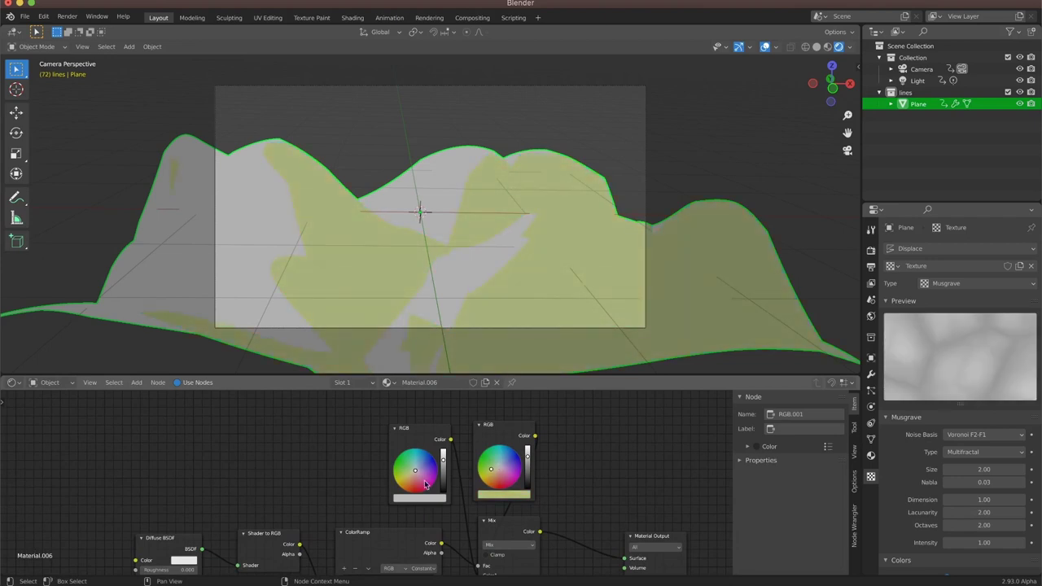
drag(412, 482, 411, 480)
key(shift+alt+z)
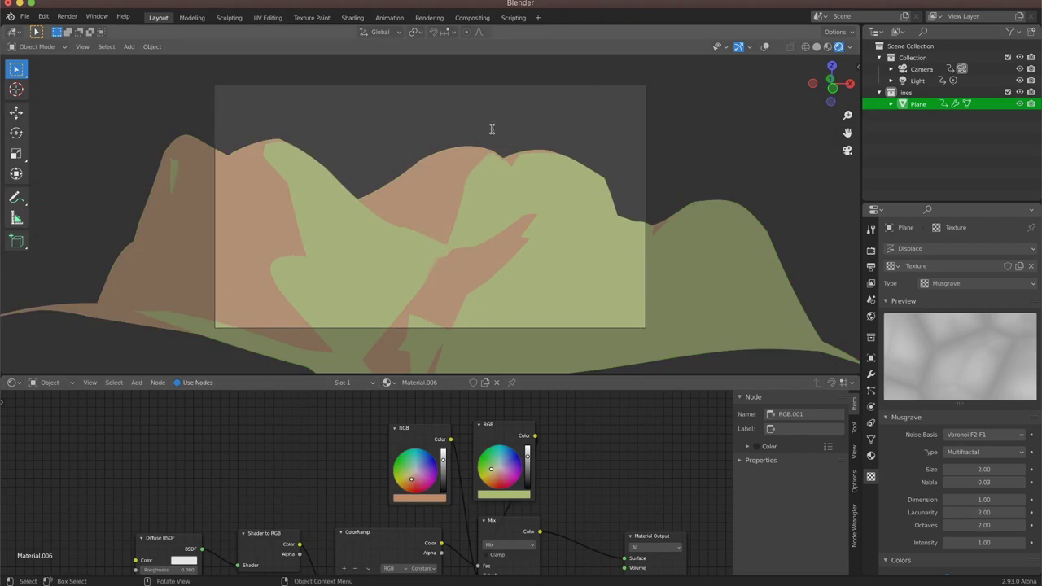
Step: Add a blank Grease Pencil object to the scene and create a new material for it
key(shift)
key(shift+a)
mouse_move(424, 123)
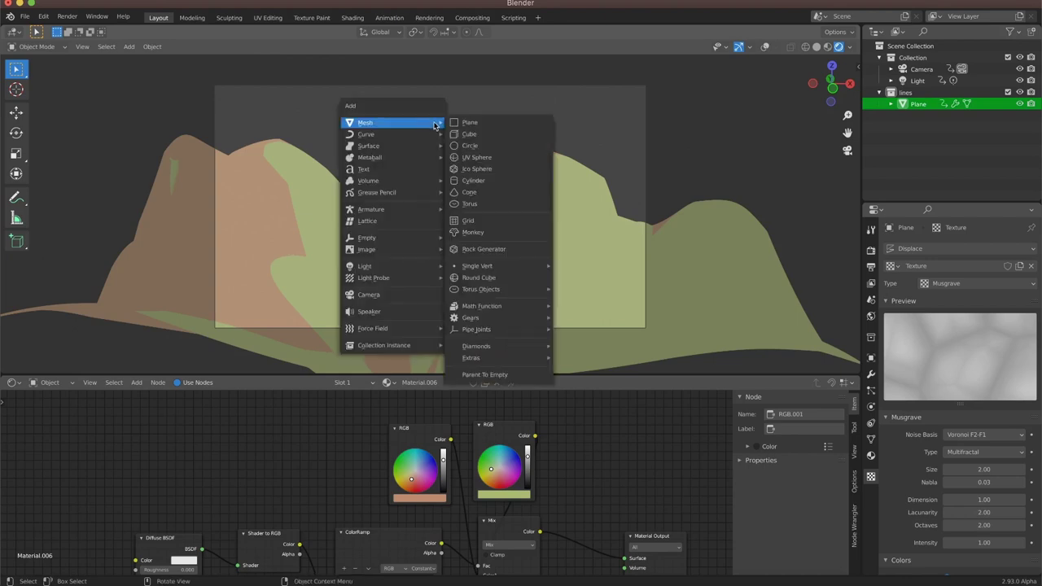
mouse_move(380, 195)
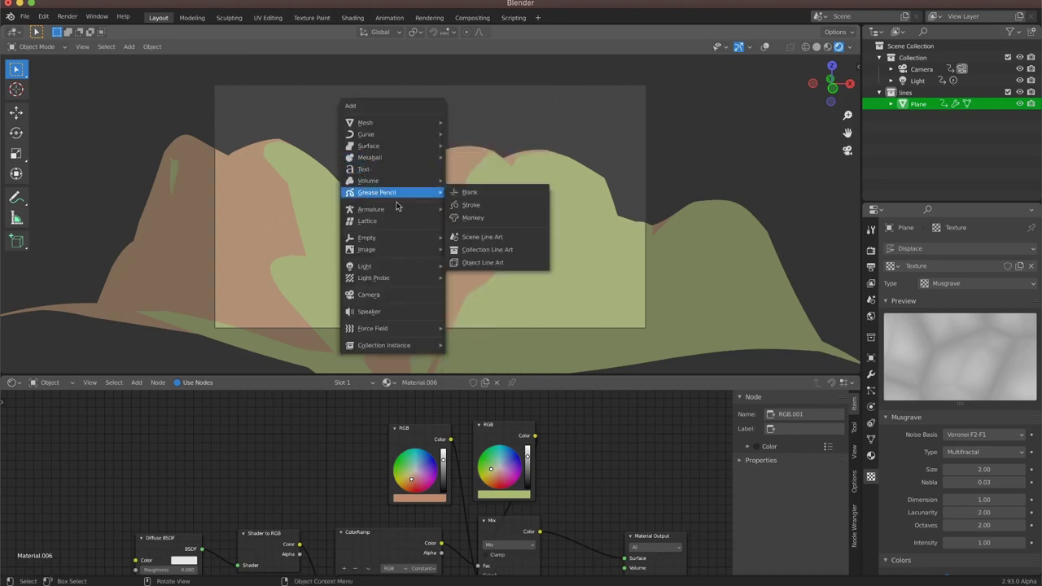
click(482, 192)
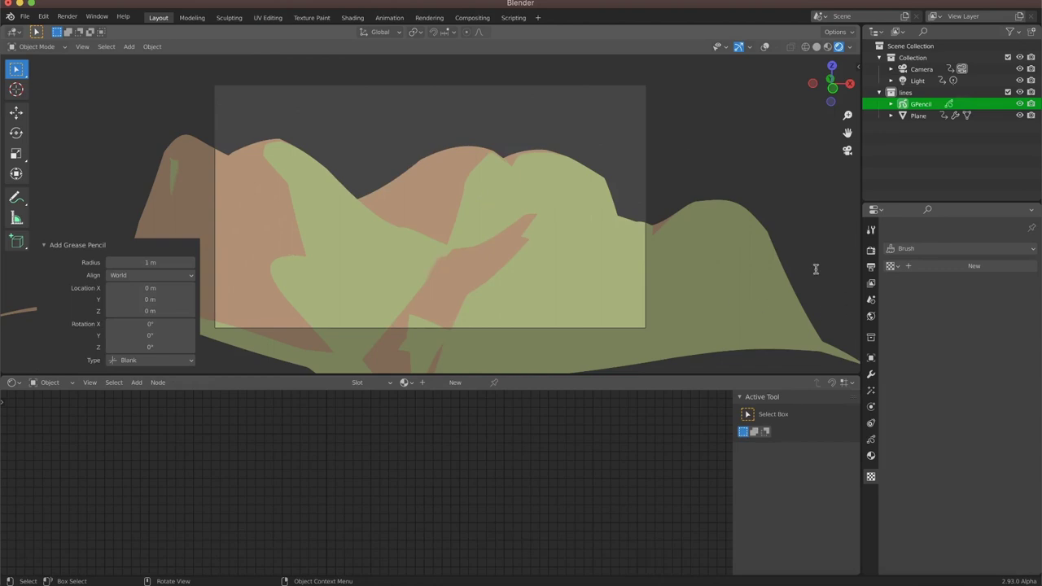
click(871, 440)
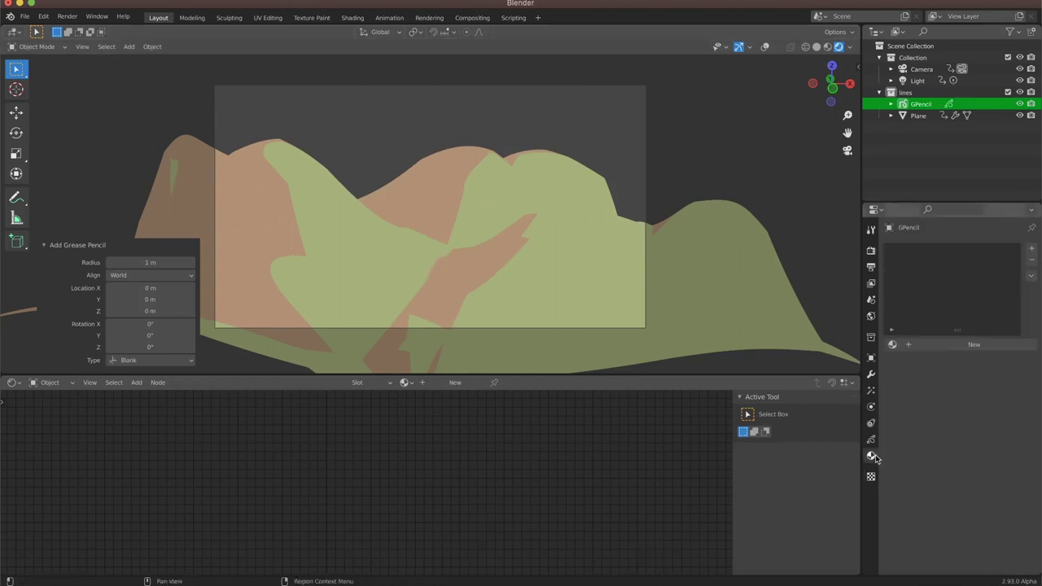
click(962, 284)
Step: Add a Line Art modifier to the Grease Pencil object with source type Object and the terrain Plane as source object
click(871, 374)
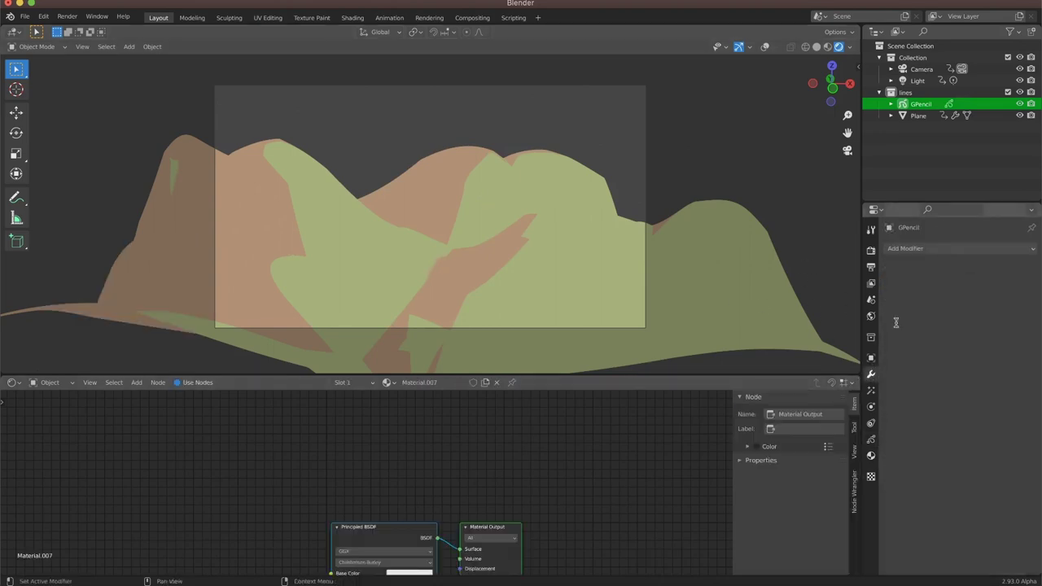
click(924, 250)
click(839, 305)
click(982, 286)
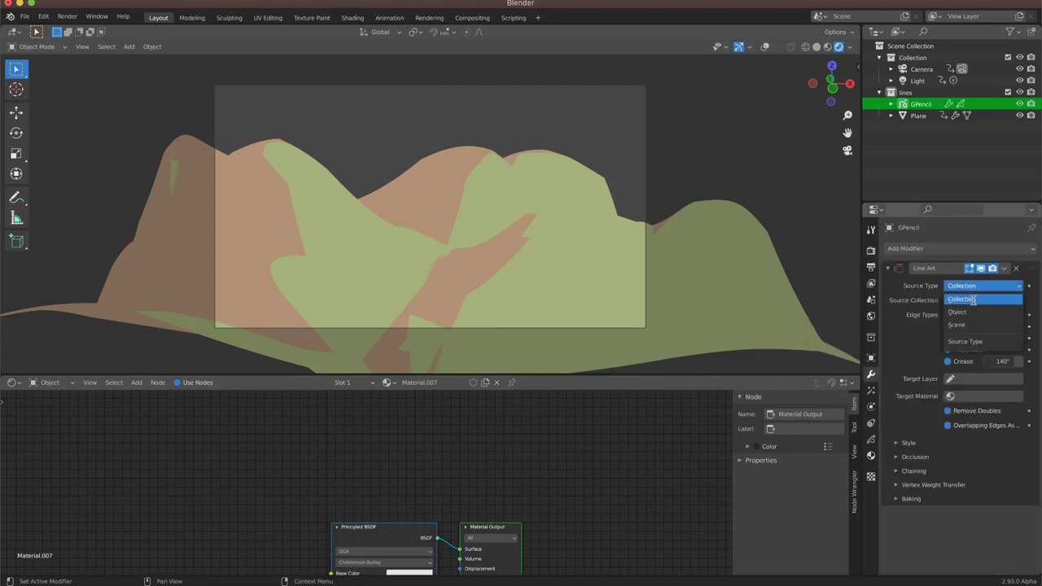
click(974, 311)
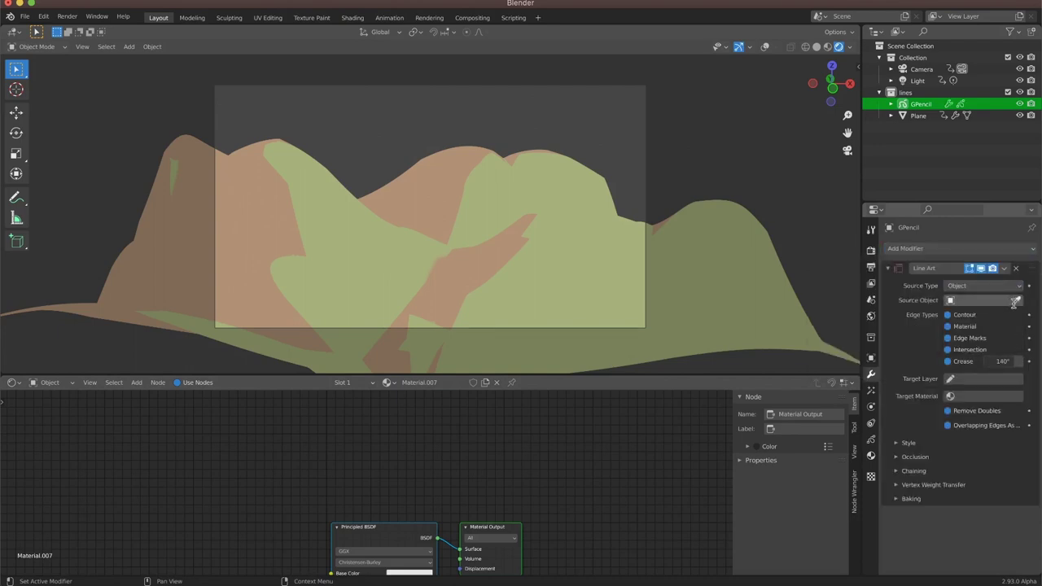
click(579, 274)
Step: Set the Line Art modifier's target layer to GP_Layer and its target material to Material.007
click(973, 379)
click(943, 399)
click(961, 395)
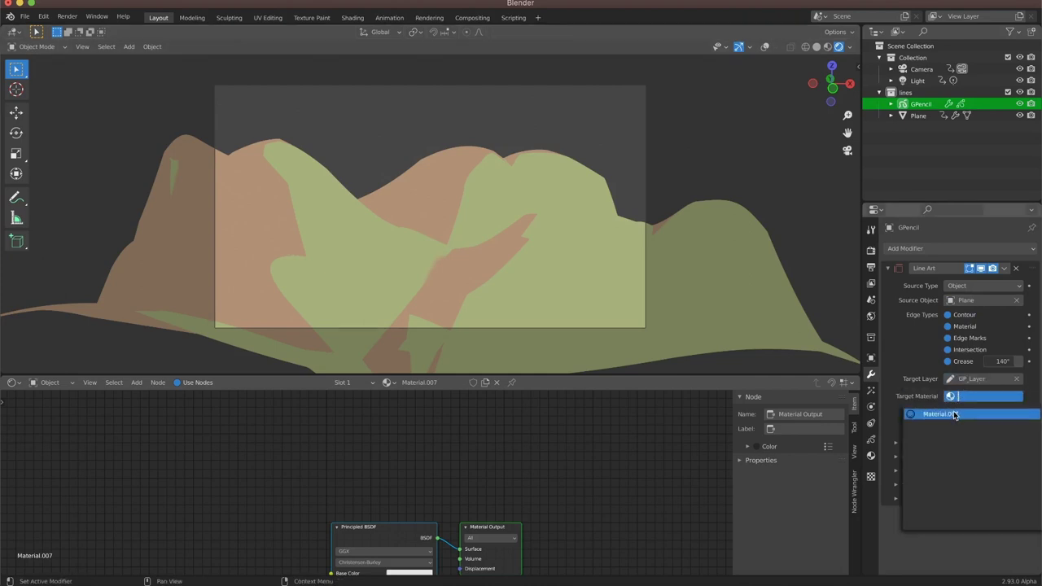
click(955, 415)
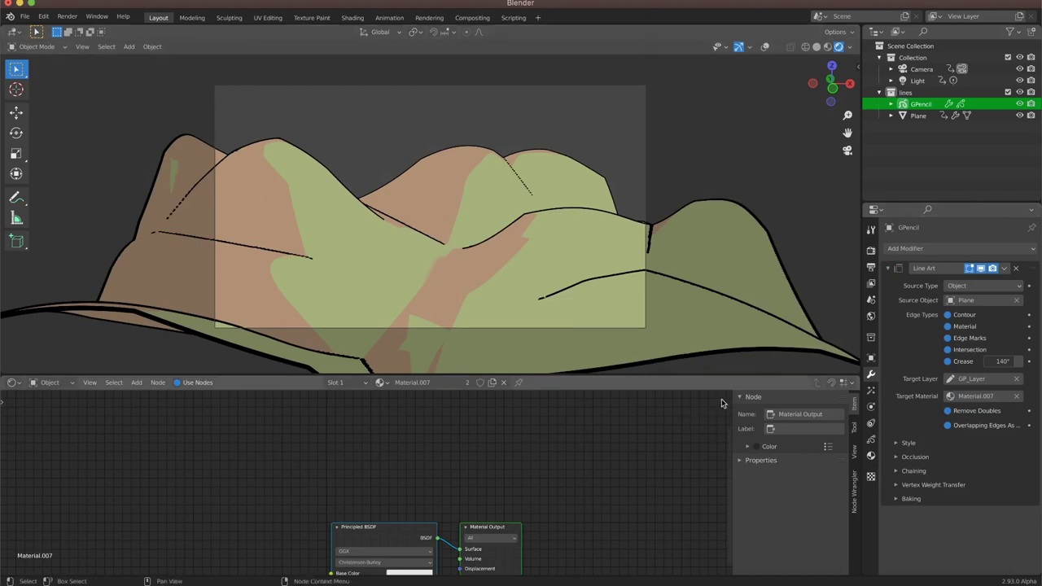
Step: Change the Grease Pencil material's stroke base color to a reddish brown
click(872, 456)
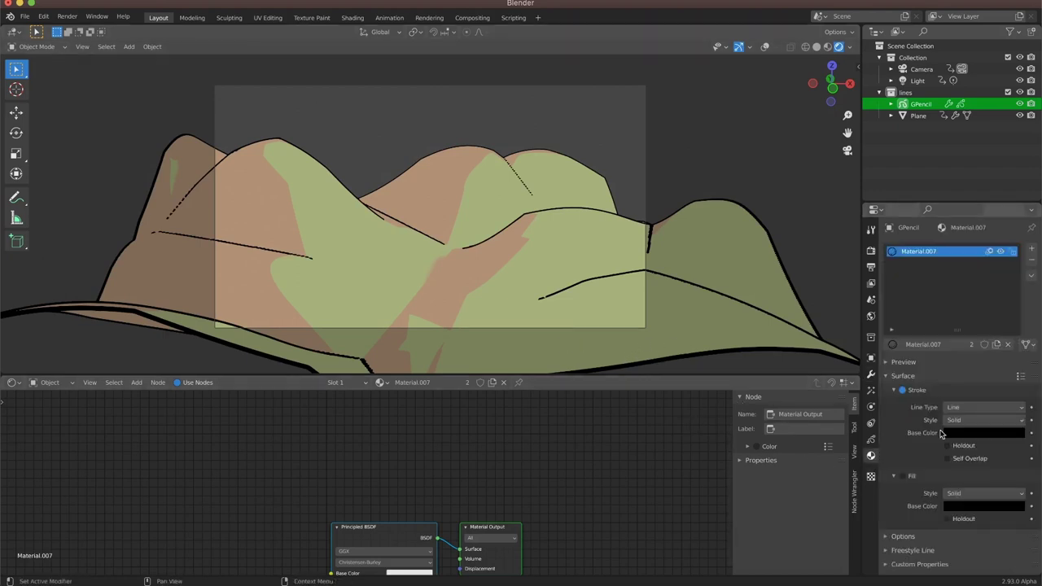
click(965, 435)
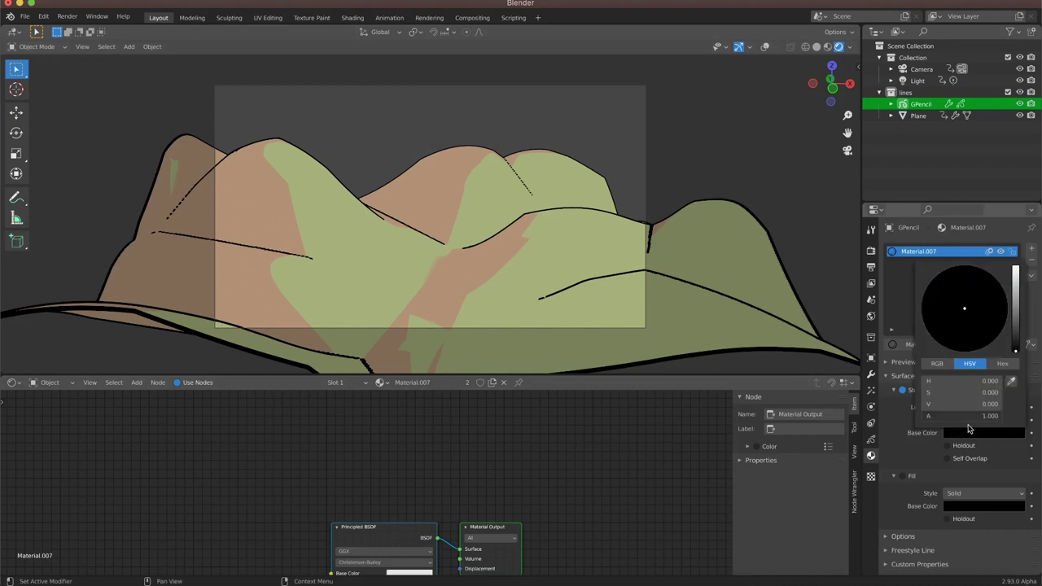
click(1017, 312)
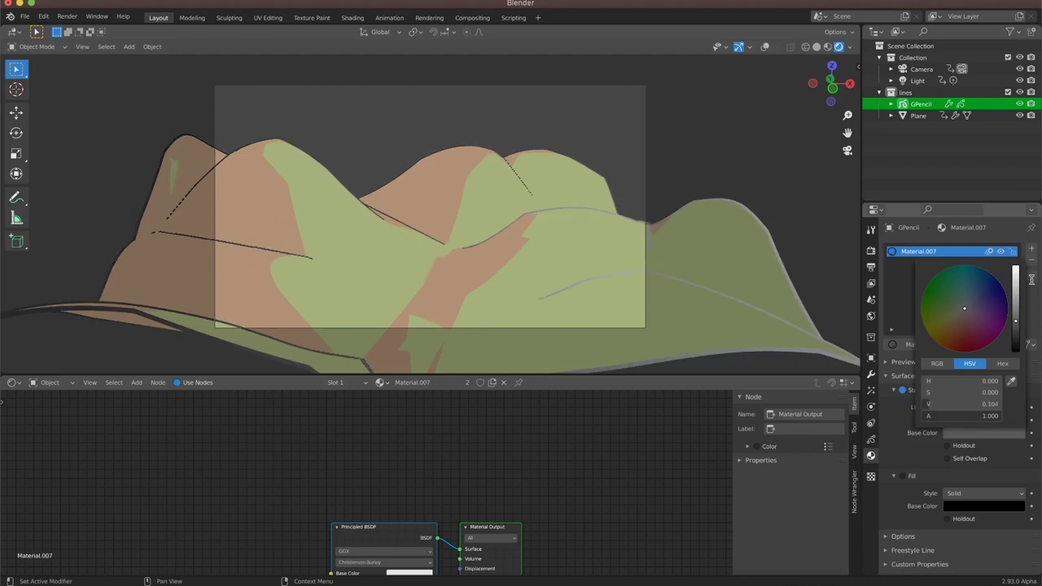
click(987, 319)
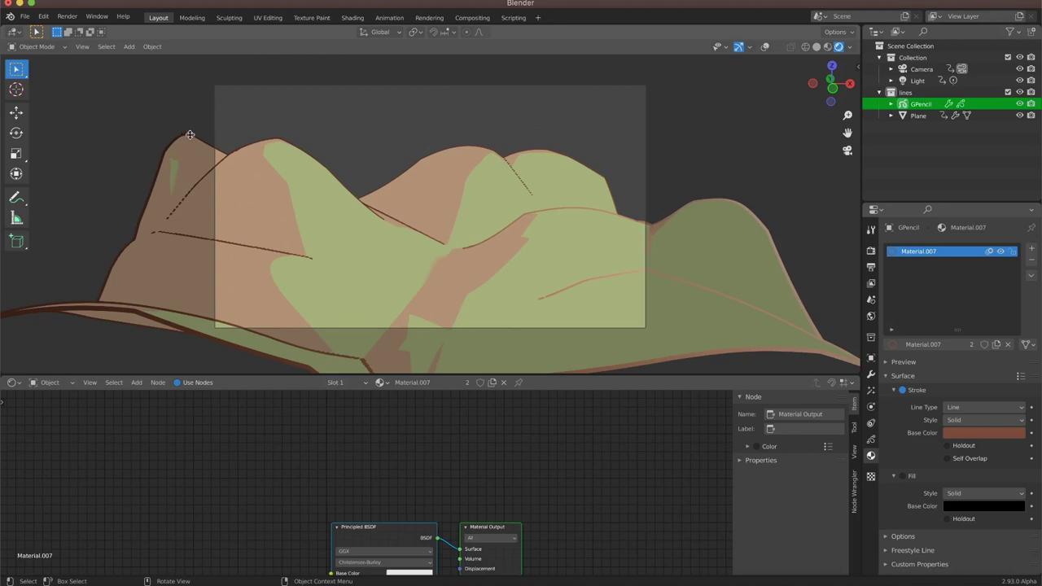
Step: Inspect the terrain's outlines from another angle and at different zoom levels in the camera view
drag(822, 76, 953, 84)
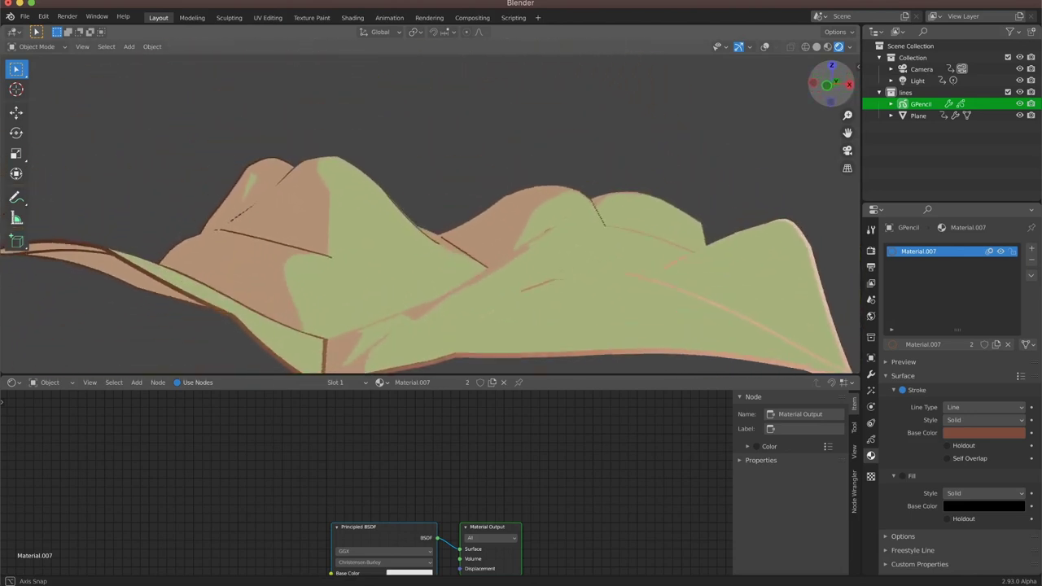
key(KP_0)
scroll(547, 206, down, 3)
scroll(548, 206, up, 3)
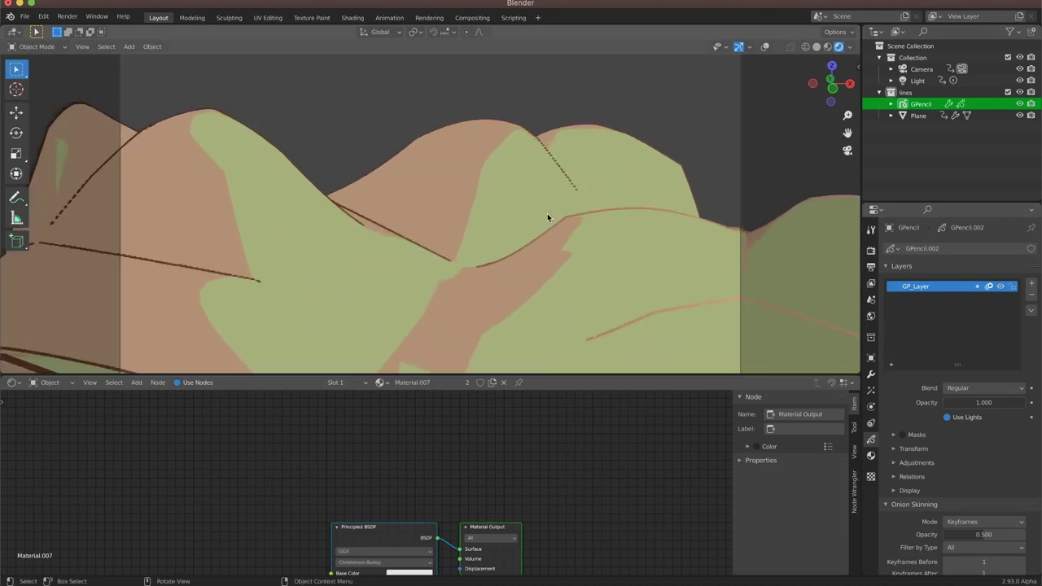
scroll(562, 175, down, 4)
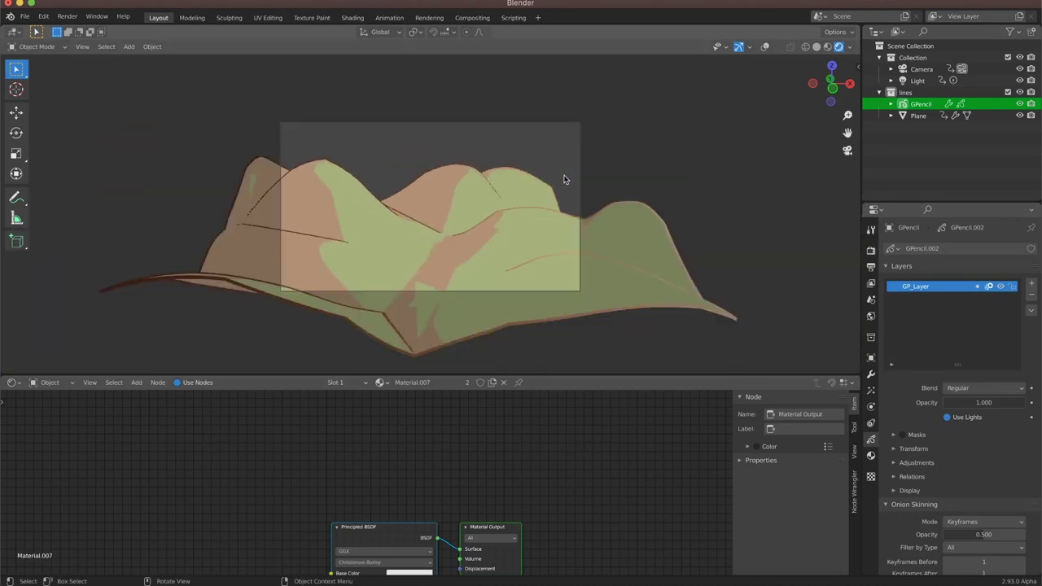